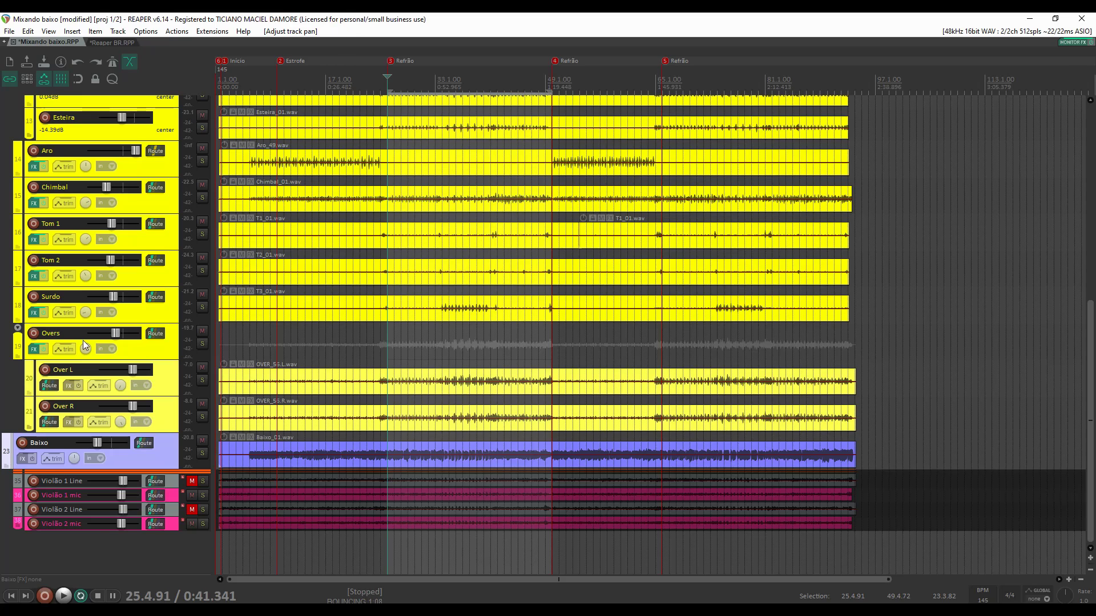
Show the mixer with the Bateria Buss folder collapsed and audition the drum bus together with the Baixo track
key(ctrl+m)
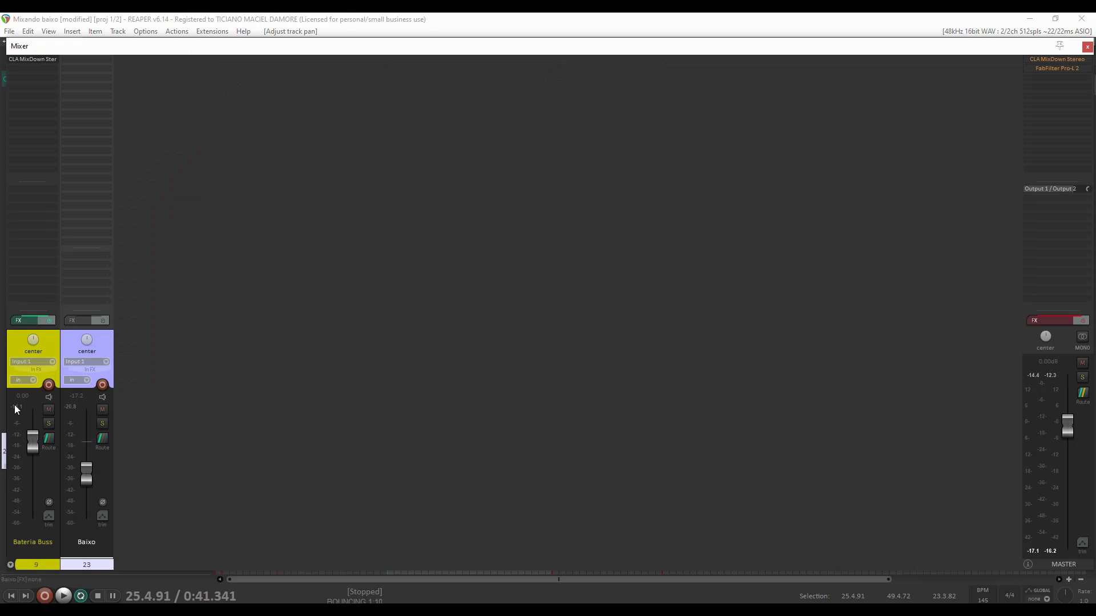
click(11, 565)
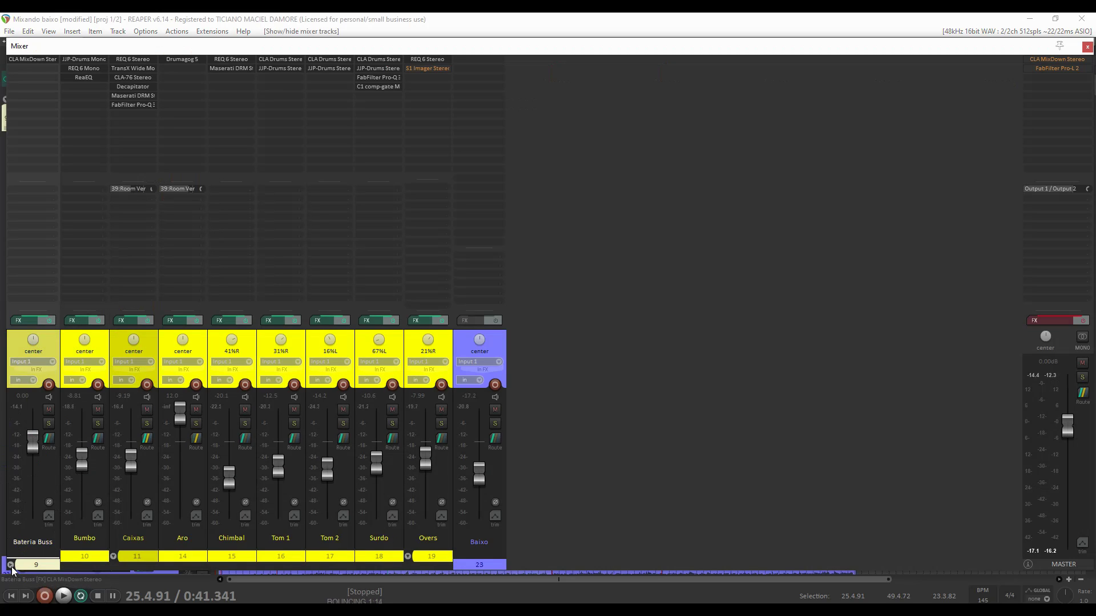
click(11, 565)
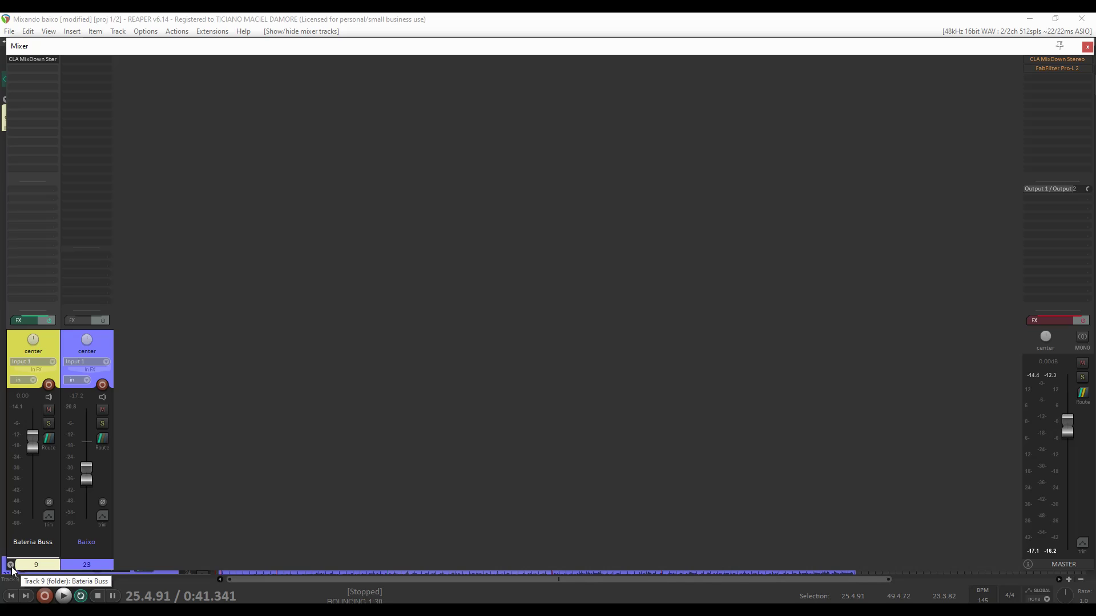
key(space)
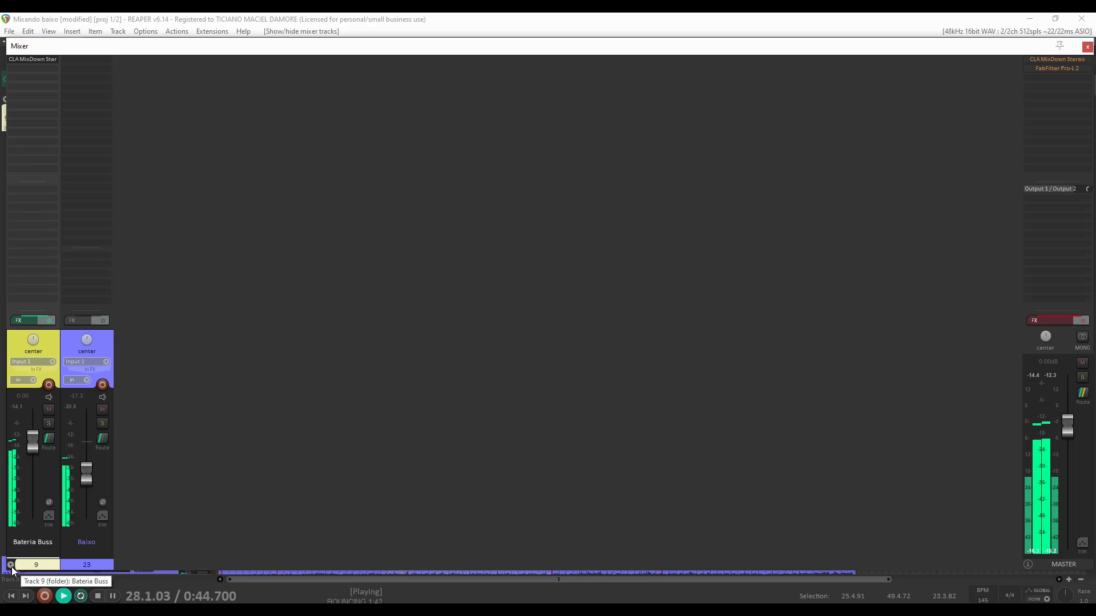
key(space)
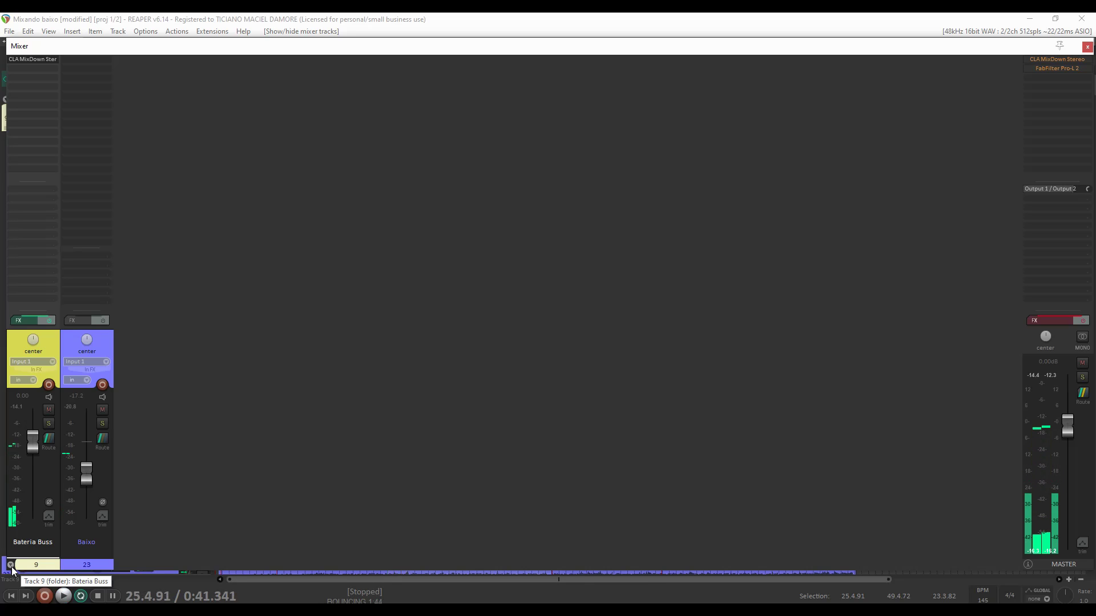
Add the ReaEQ (Cockos) plugin to the Baixo track
click(76, 320)
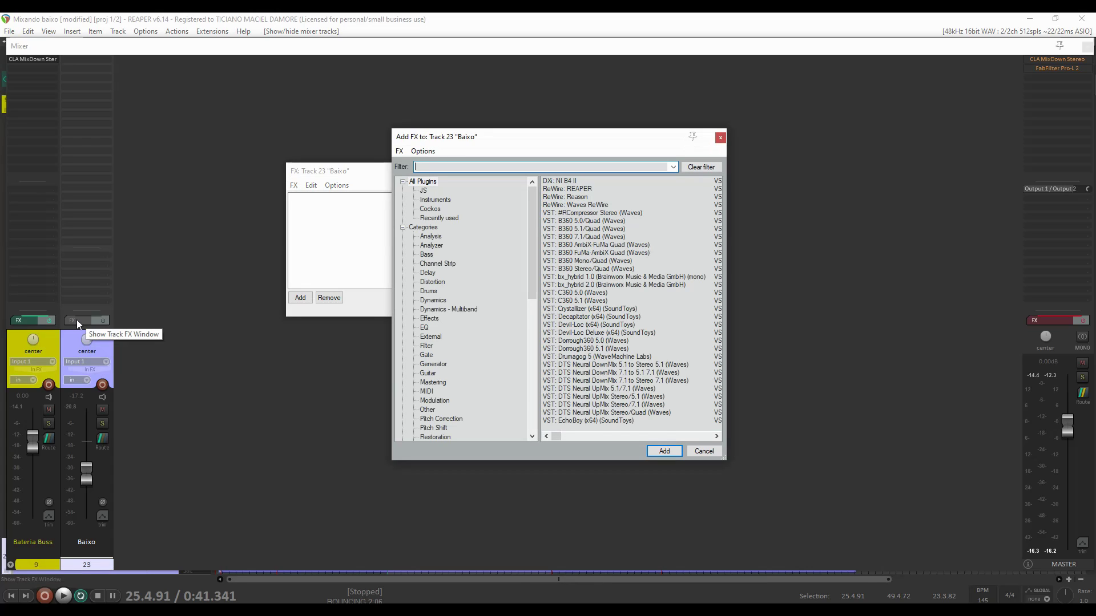
text(rea)
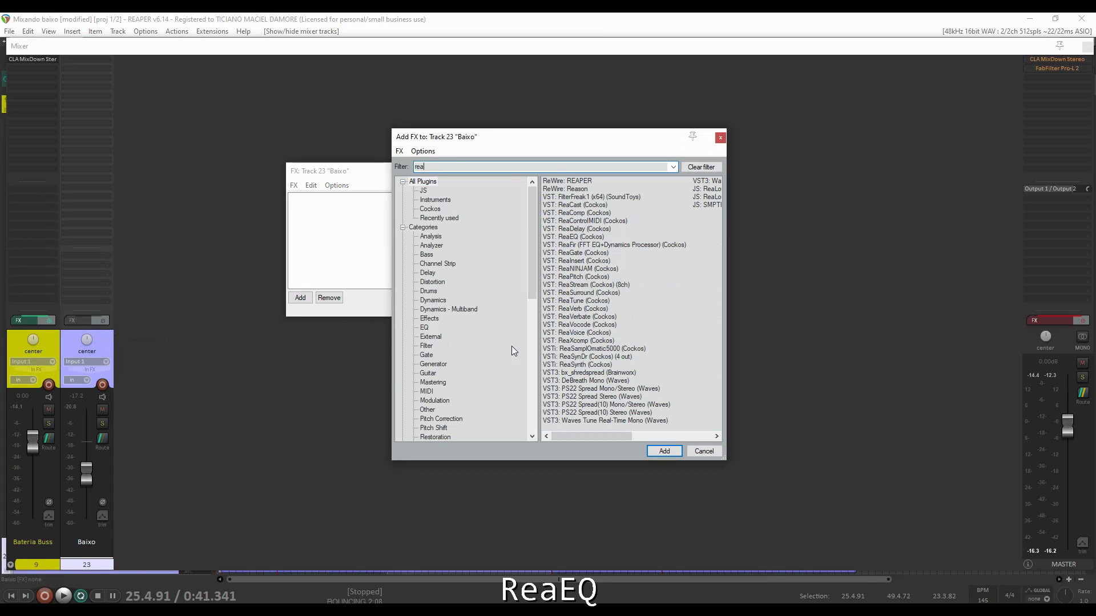
text(eq)
click(588, 182)
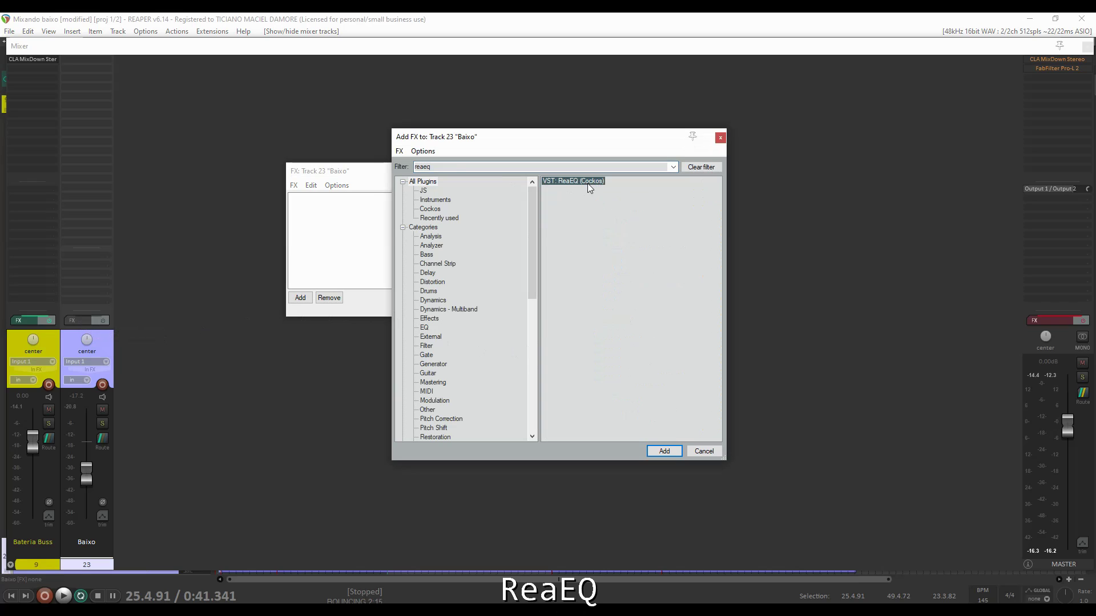
click(663, 451)
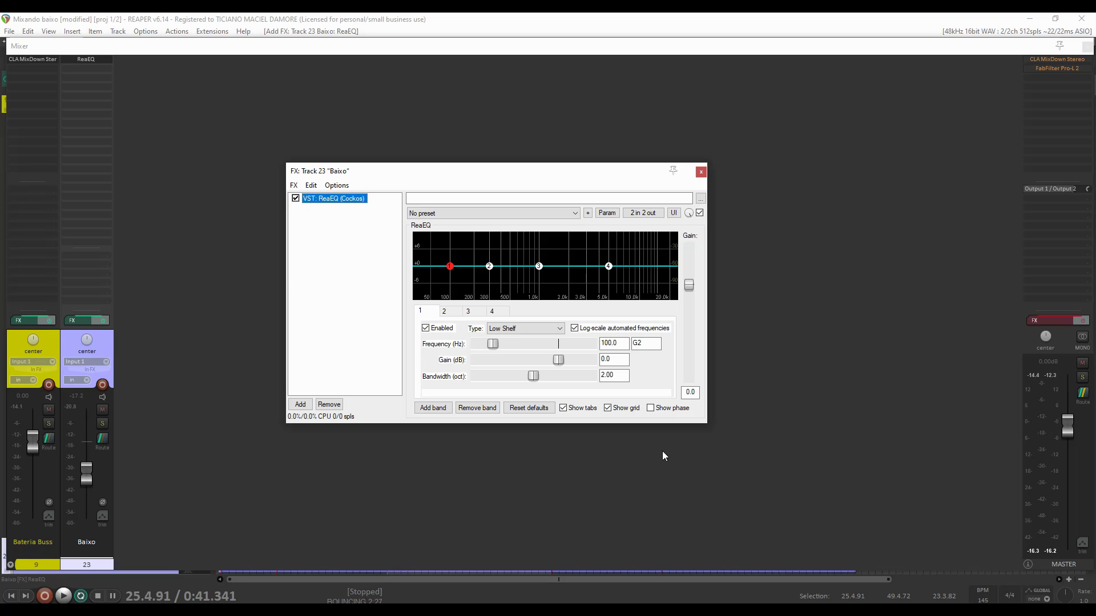
Set ReaEQ band 1's frequency to about 108.3 Hz, auditioning the bass spectrum before and after the change
key(space)
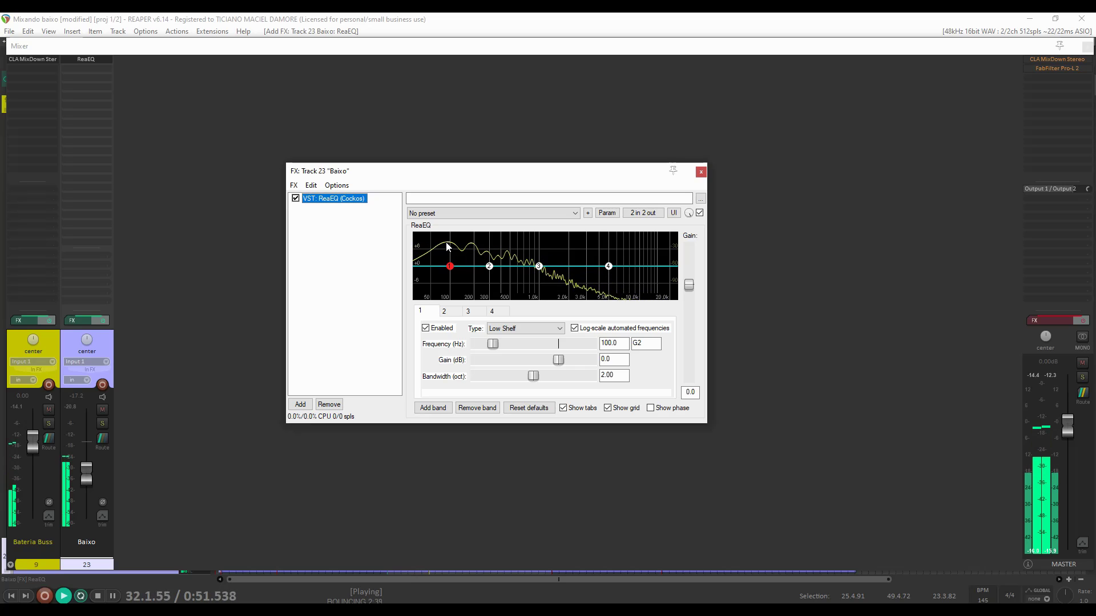
key(space)
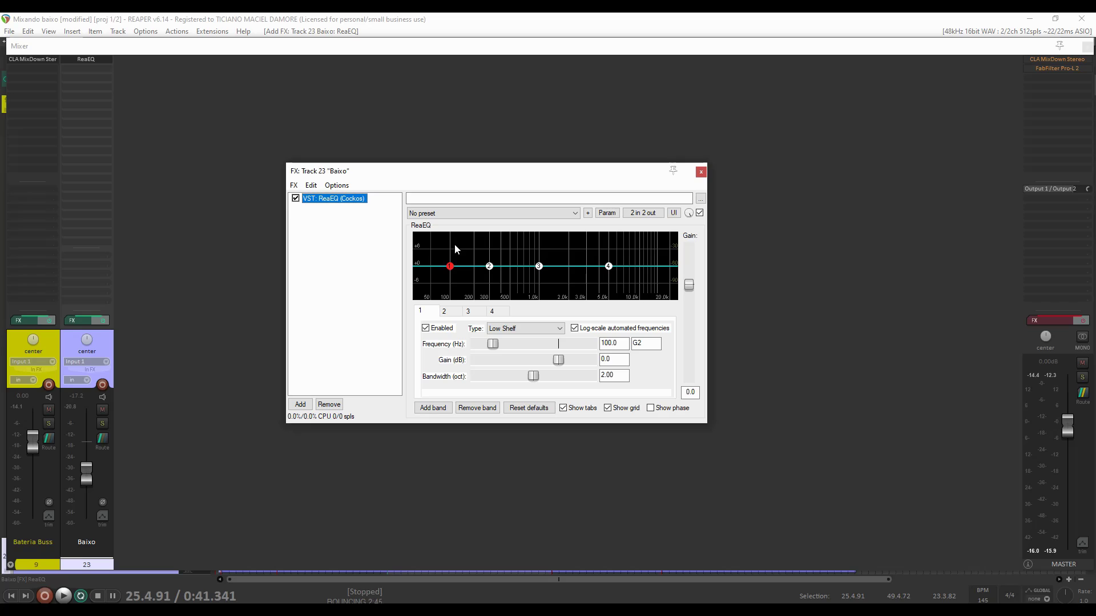
click(496, 346)
drag(497, 345, 499, 346)
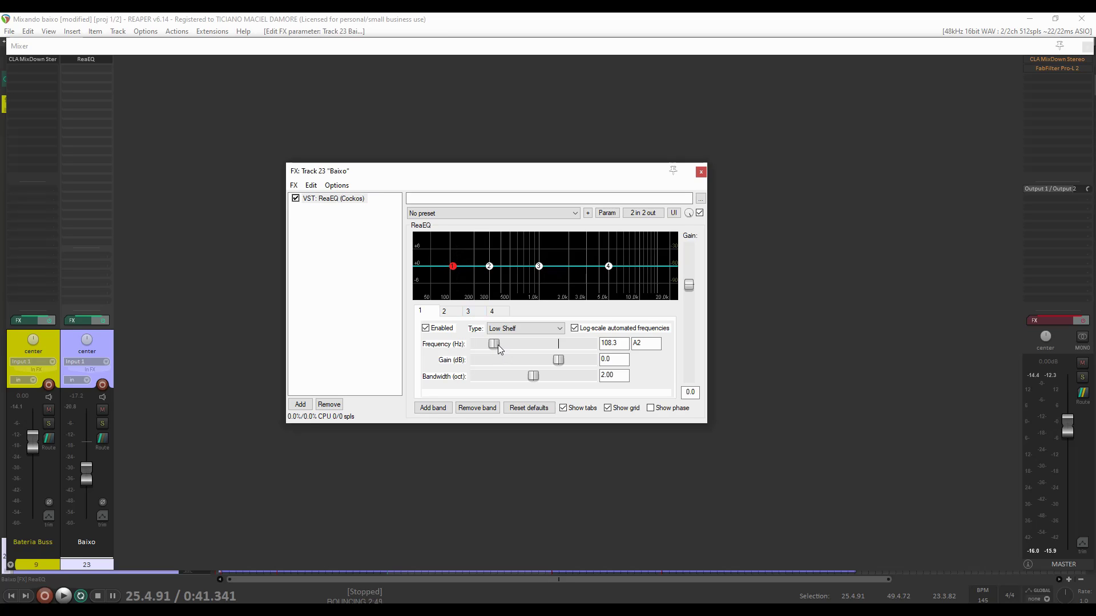
key(space)
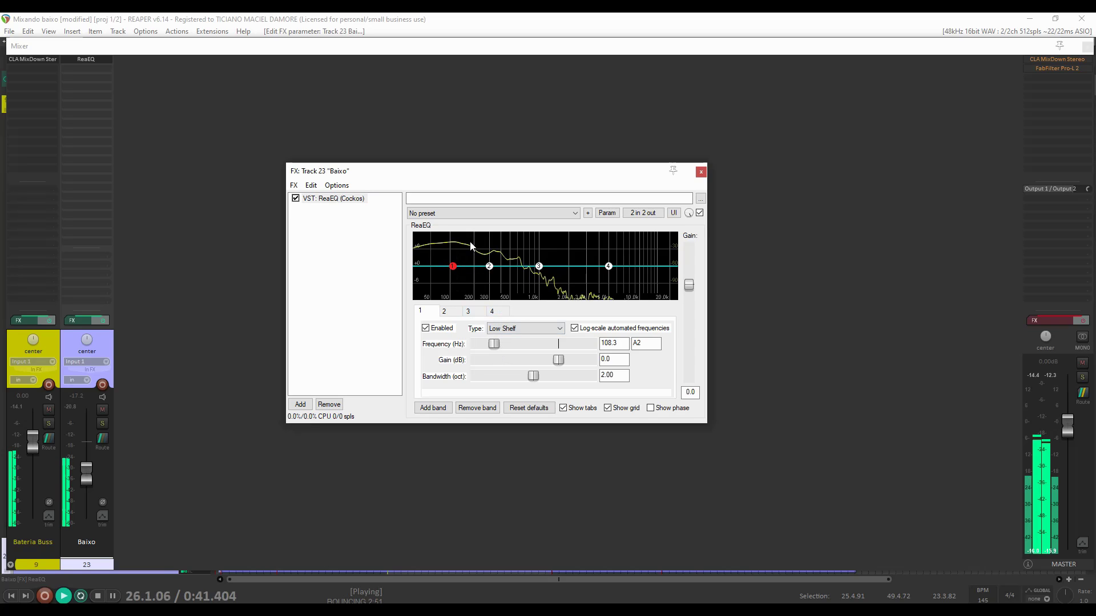
key(space)
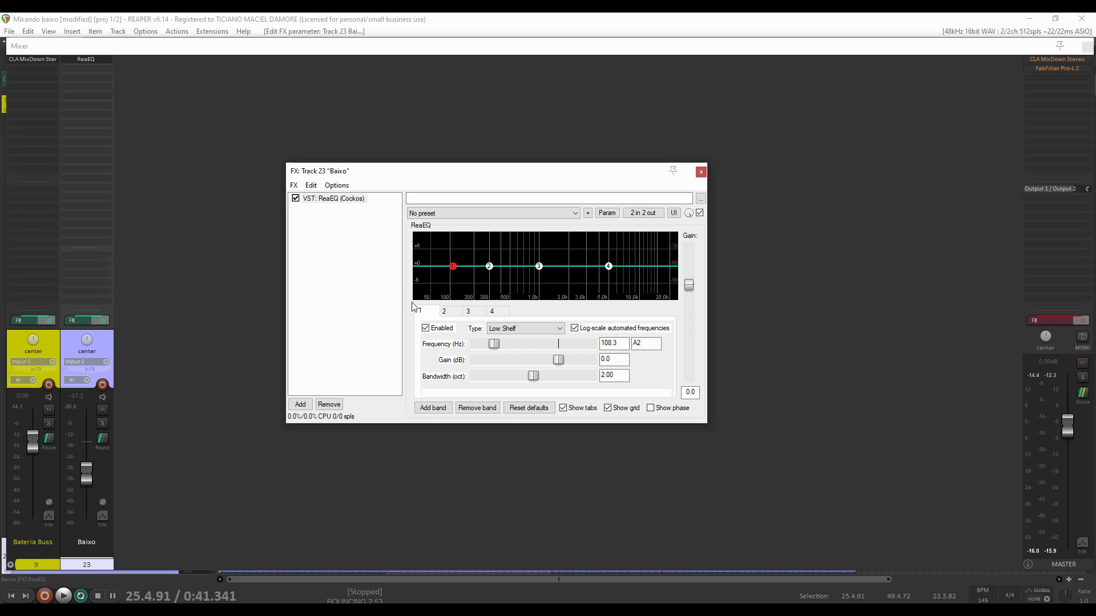
Change band 1 to the Band type and set its gain to about -2.2 dB and bandwidth to about 1.12 octaves
click(501, 330)
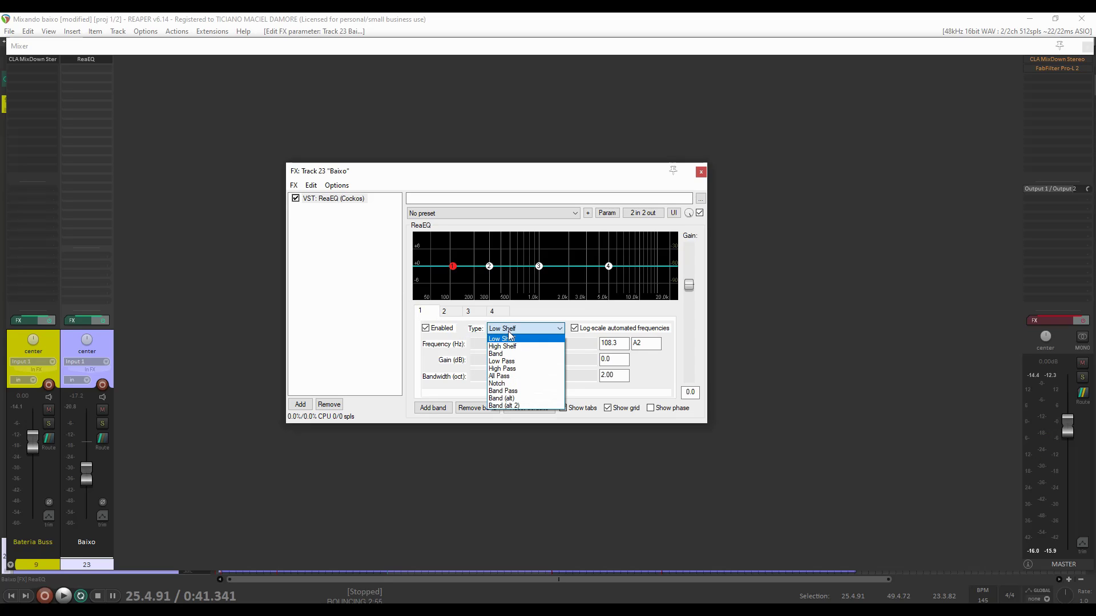
click(503, 353)
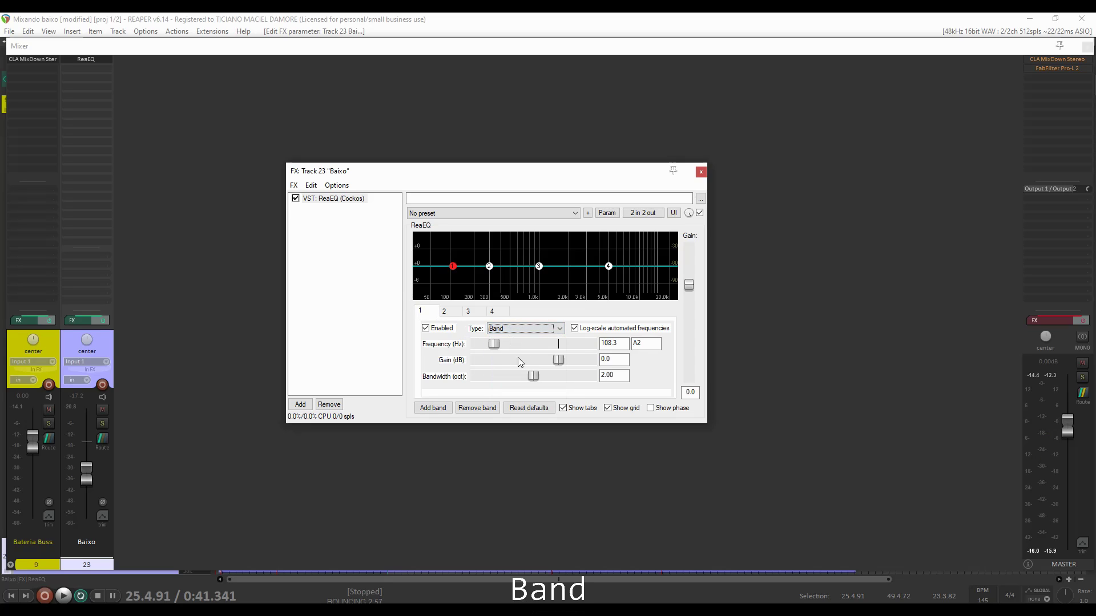
drag(558, 360, 575, 364)
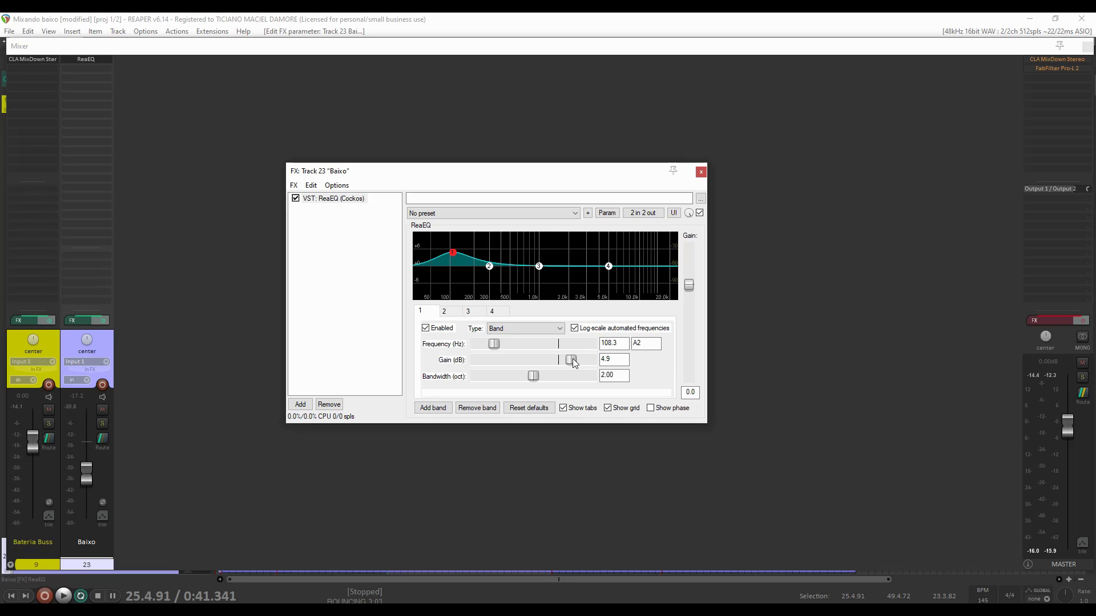
drag(573, 364, 511, 387)
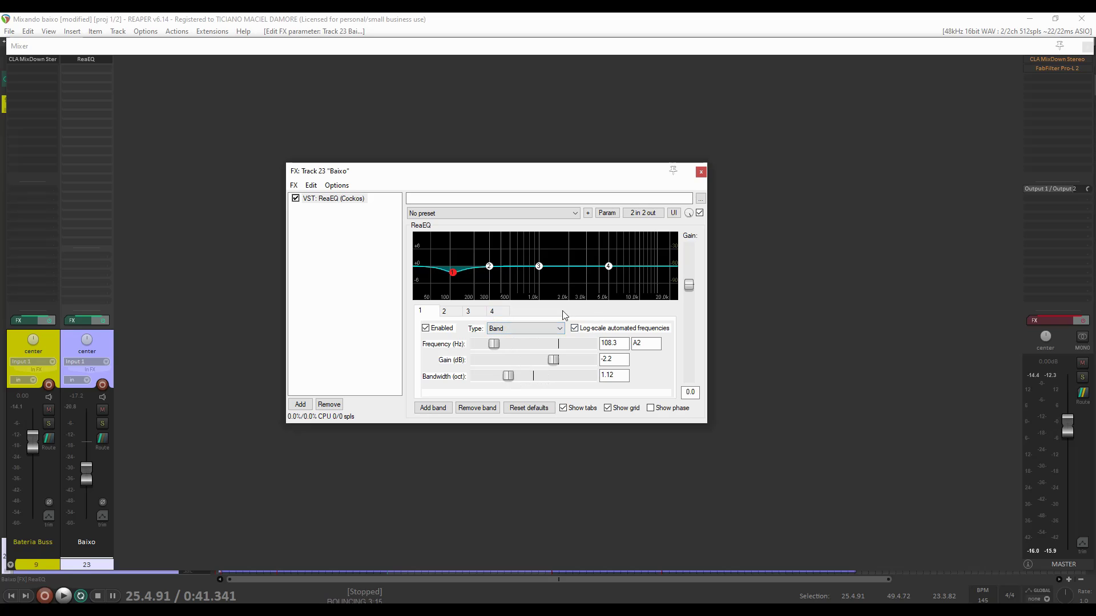
Audition band 1 while raising its gain, and reset the gain to 0.0 dB
key(space)
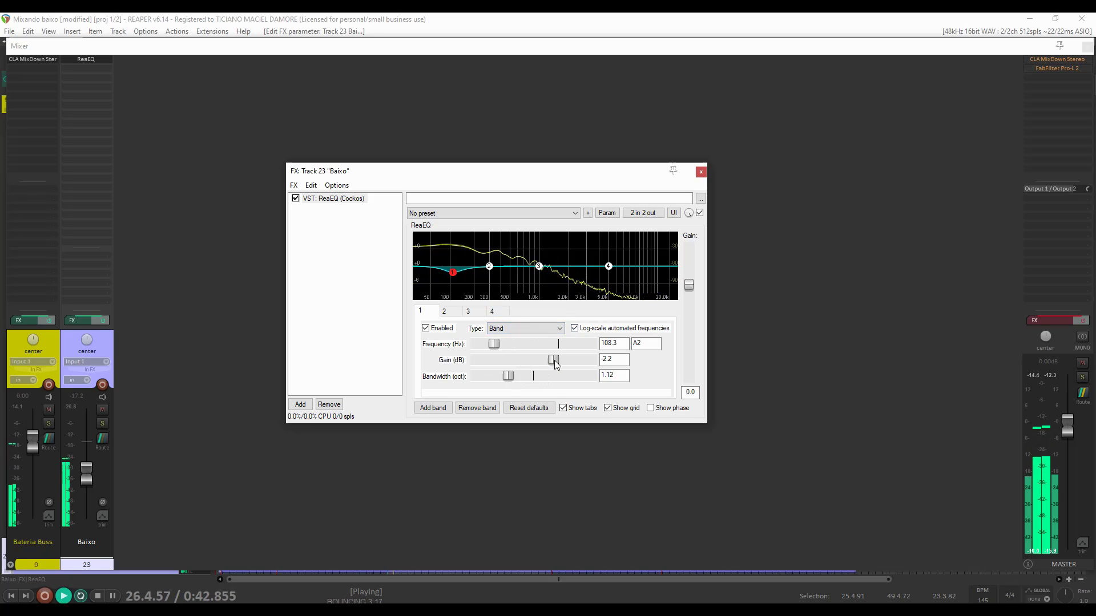
mouse_move(554, 361)
mouse_down()
mouse_move(581, 363)
mouse_move(562, 365)
mouse_up()
key(space)
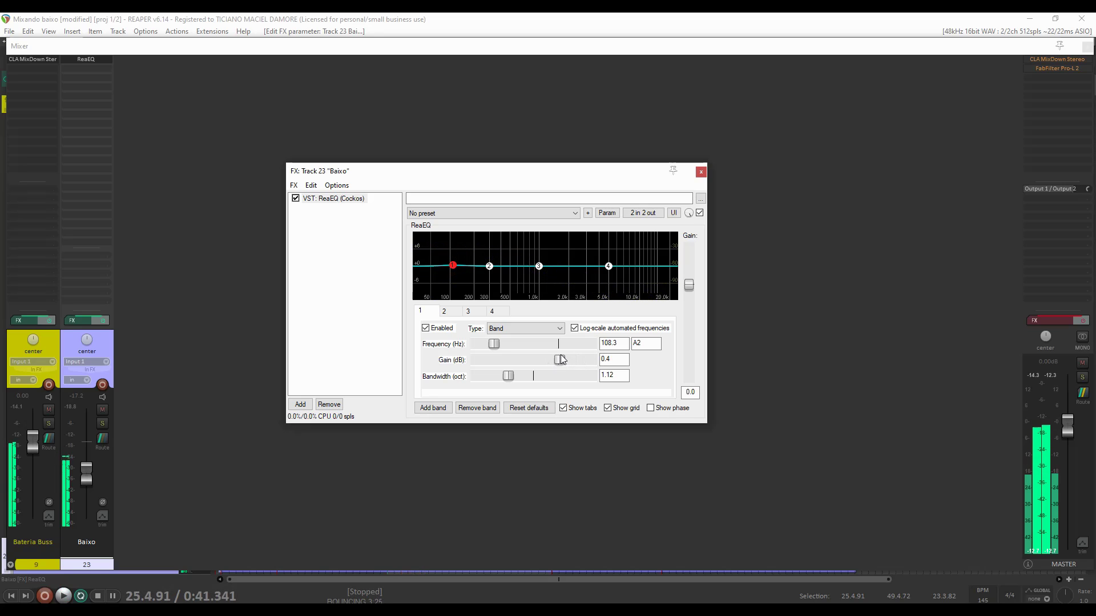
double_click(561, 366)
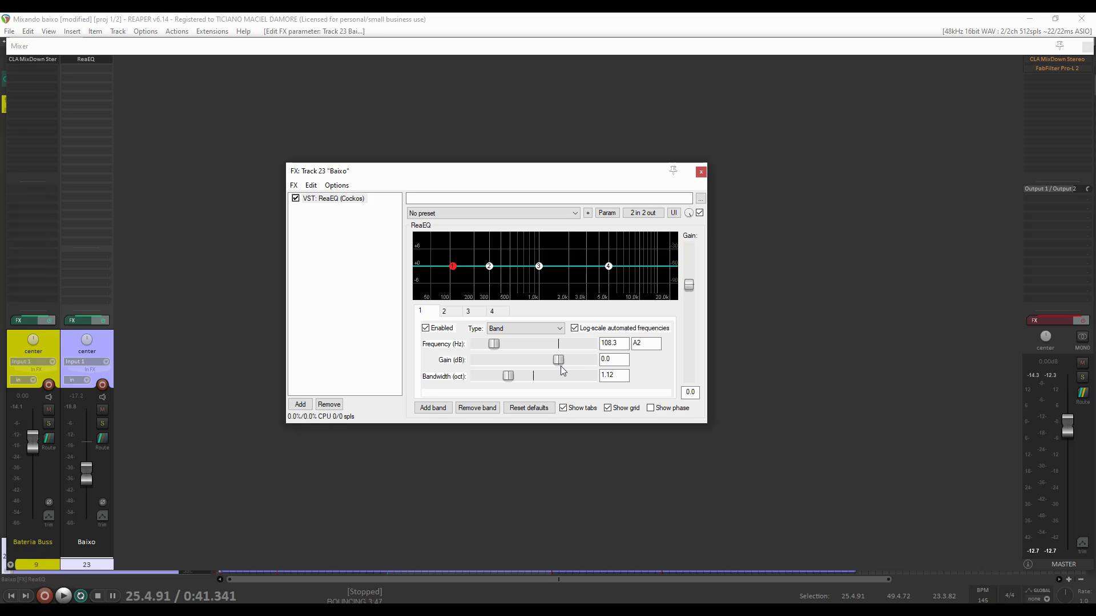
During playback, set band 2 to about 150.7 Hz with a 9.3 dB boost and a 0.28-octave bandwidth
key(space)
drag(489, 274, 465, 260)
drag(533, 376, 487, 379)
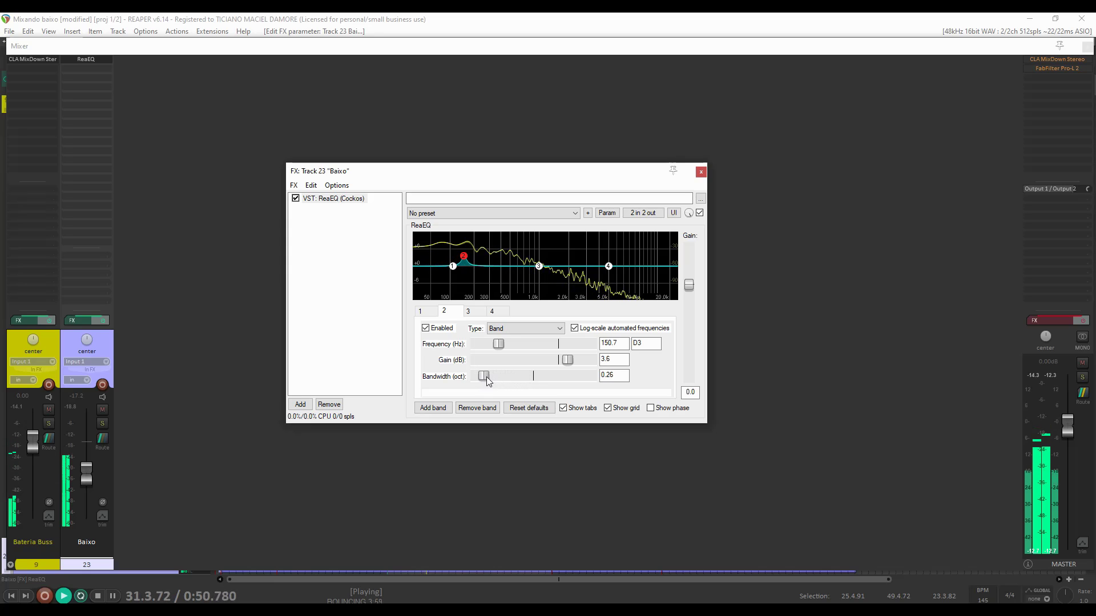
mouse_move(567, 360)
mouse_down()
mouse_move(589, 364)
mouse_move(552, 365)
mouse_move(583, 363)
mouse_up()
key(space)
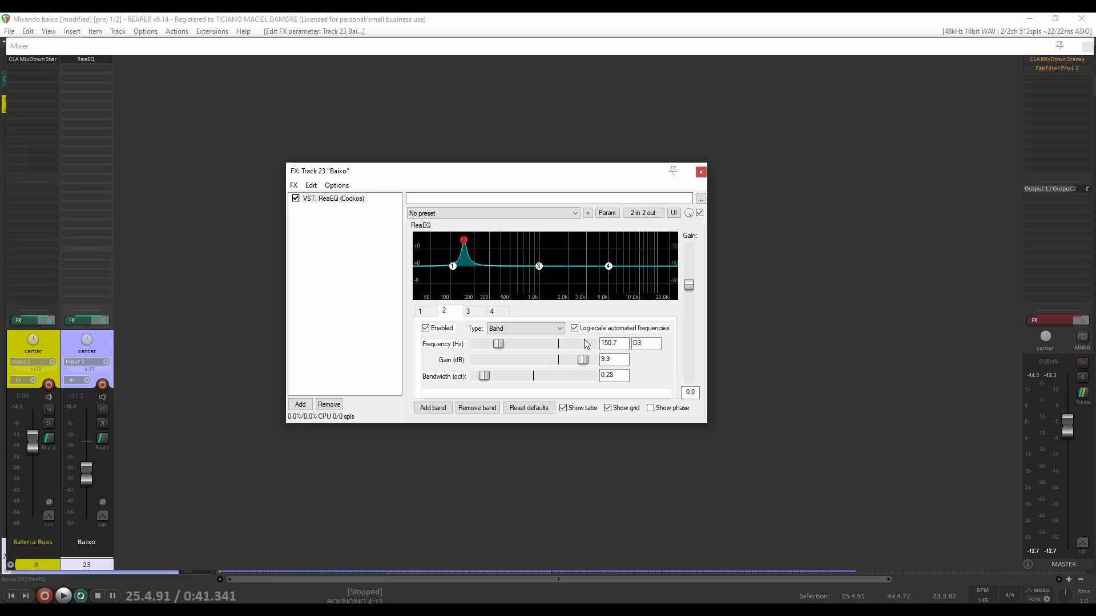
Check band 1's settings, and turn band 2 into a cut of about -3.4 dB with a 0.14-octave bandwidth
click(422, 313)
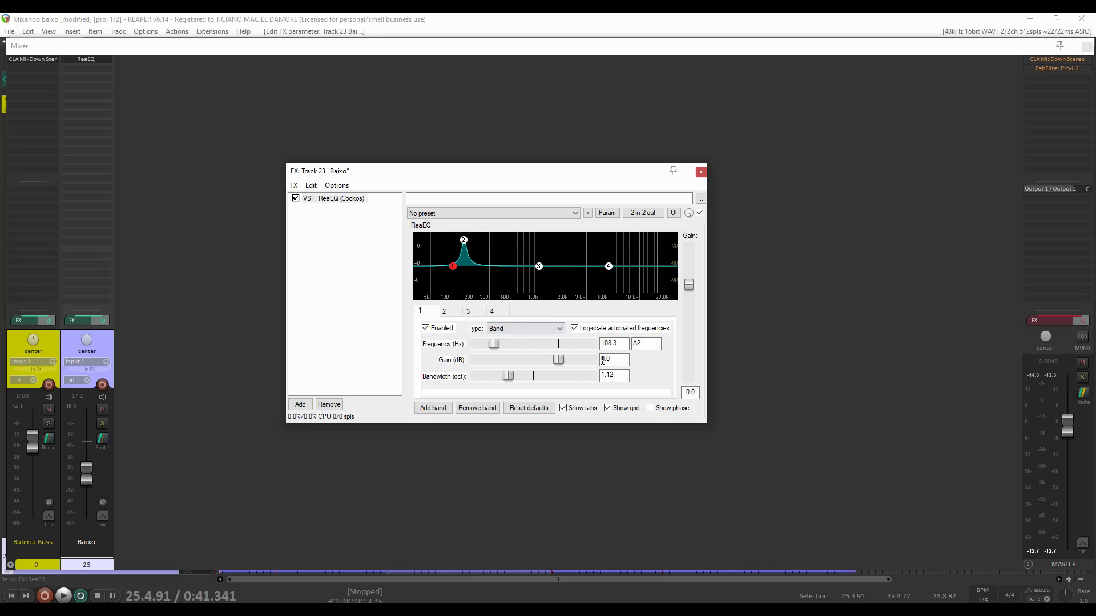
click(610, 344)
click(451, 312)
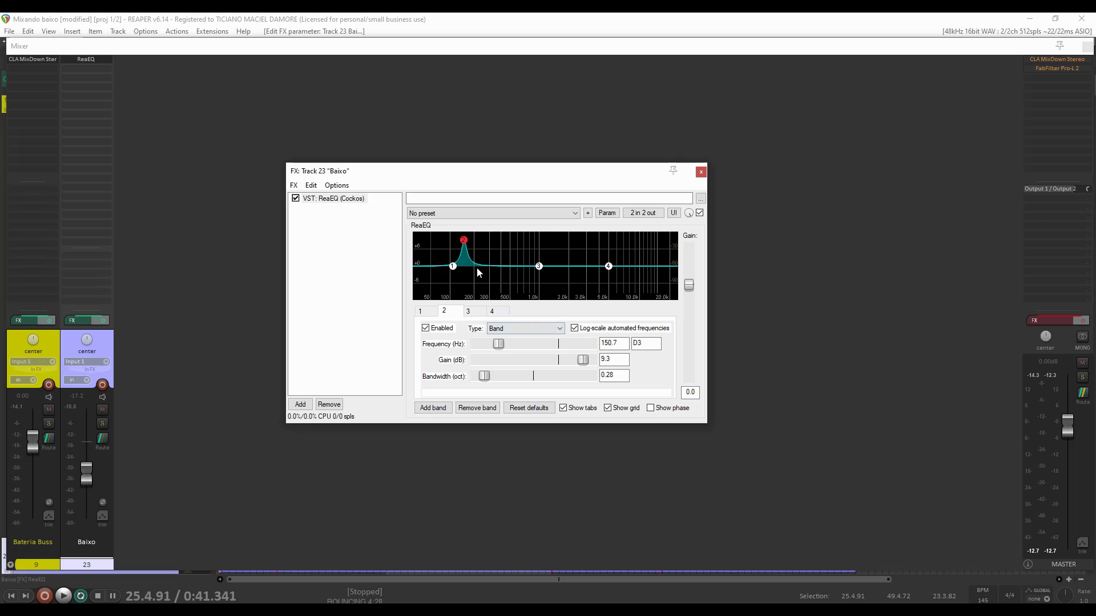
drag(486, 376, 481, 380)
drag(582, 360, 548, 371)
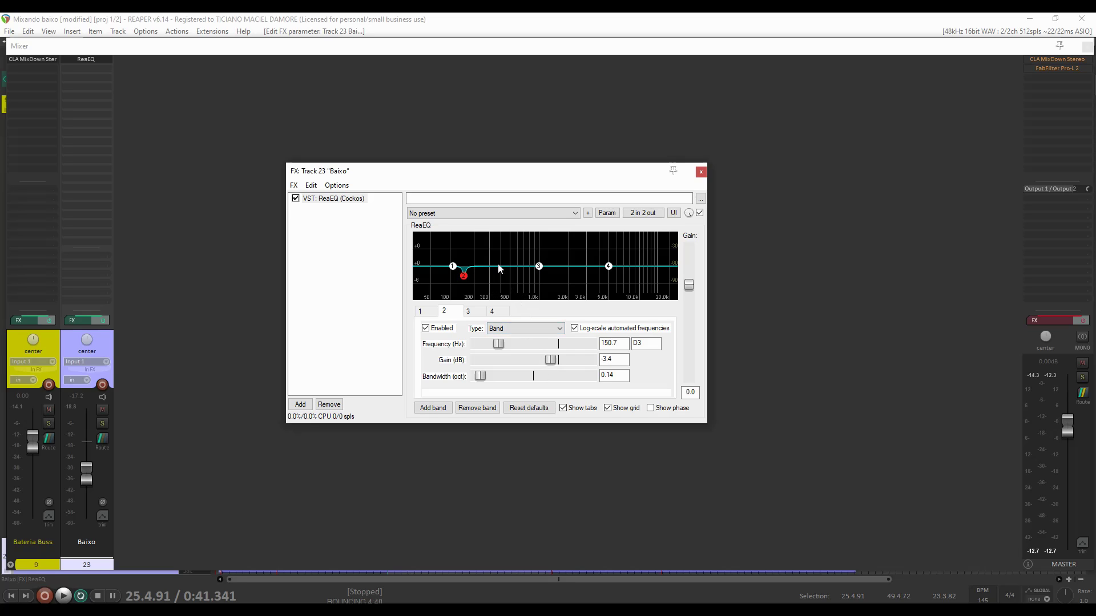
During playback, compare a boost on band 2 with its cut, and return the gain to -3.4 dB
key(space)
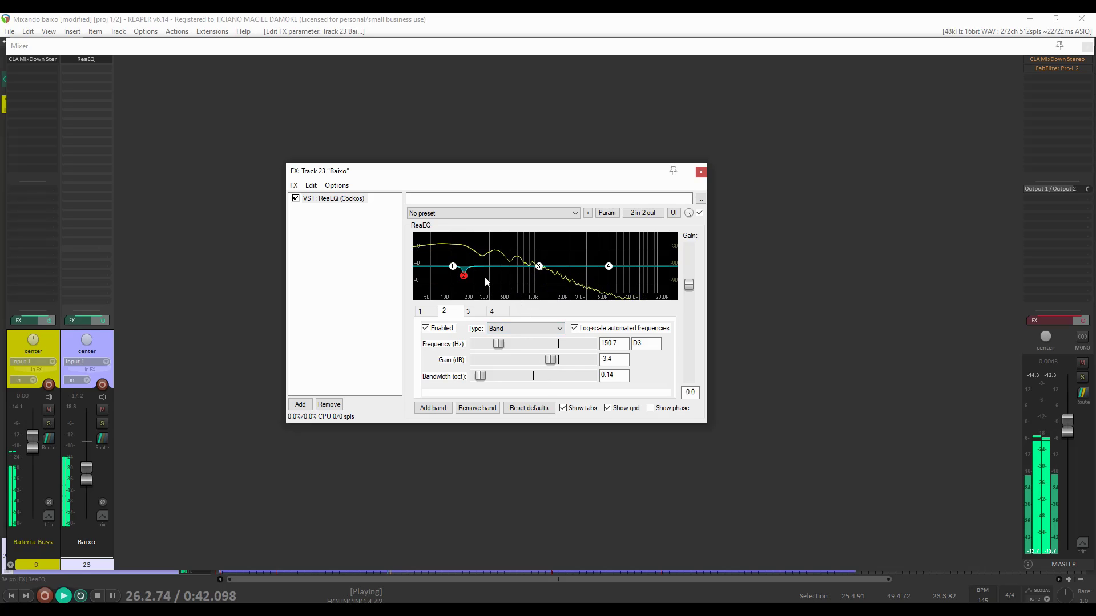
drag(550, 359, 587, 362)
drag(570, 367, 552, 369)
key(space)
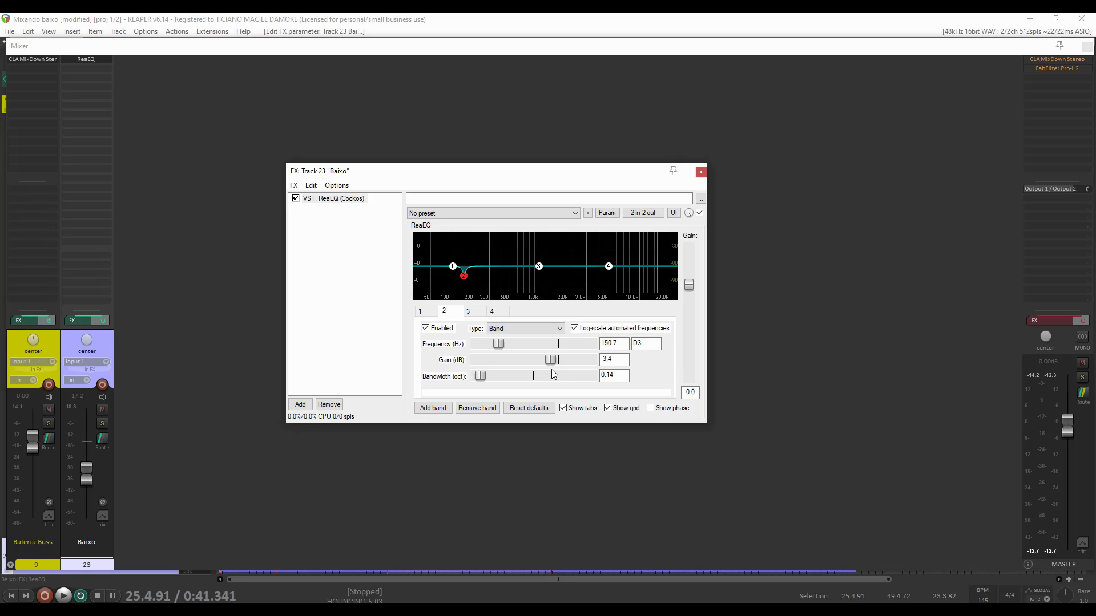
Change band 4 to the Band type and set it to about 1296.5 Hz, 9.6 dB gain and 0.58-octave bandwidth during playback
click(610, 269)
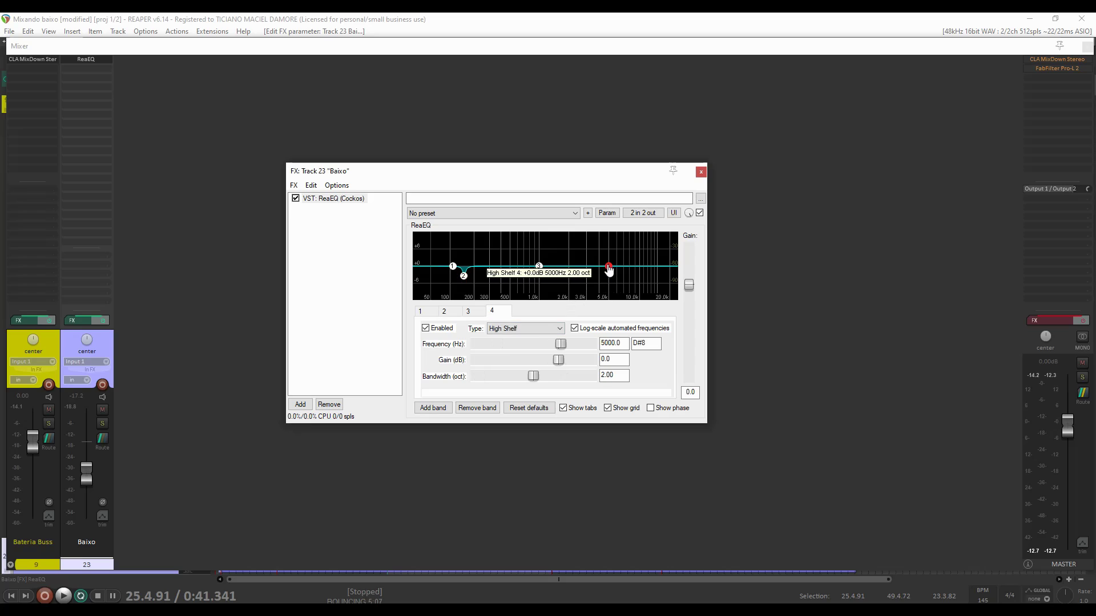
click(537, 329)
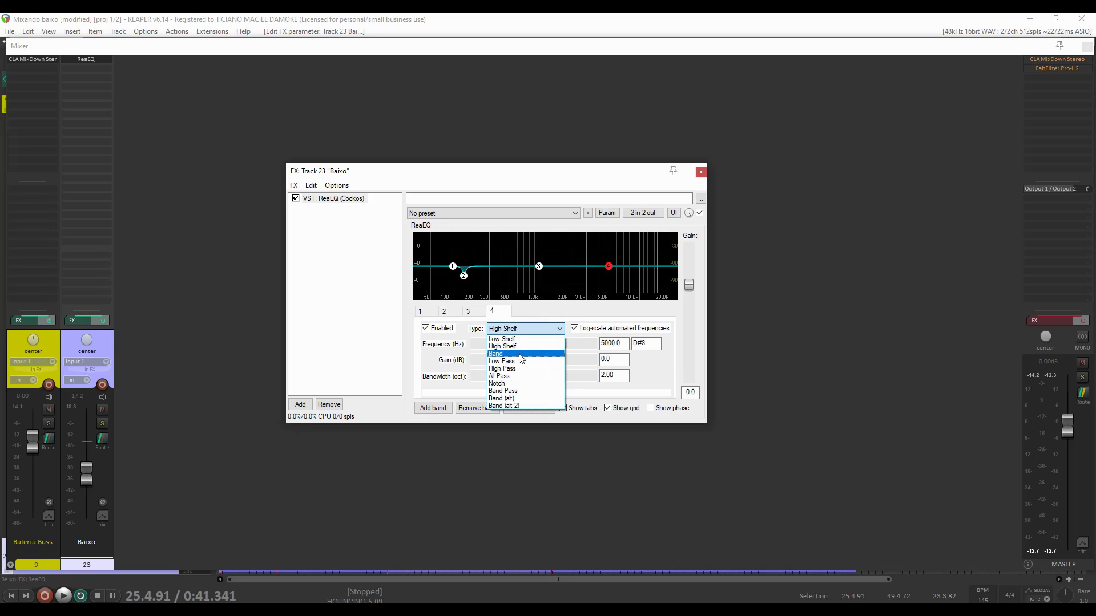
click(520, 354)
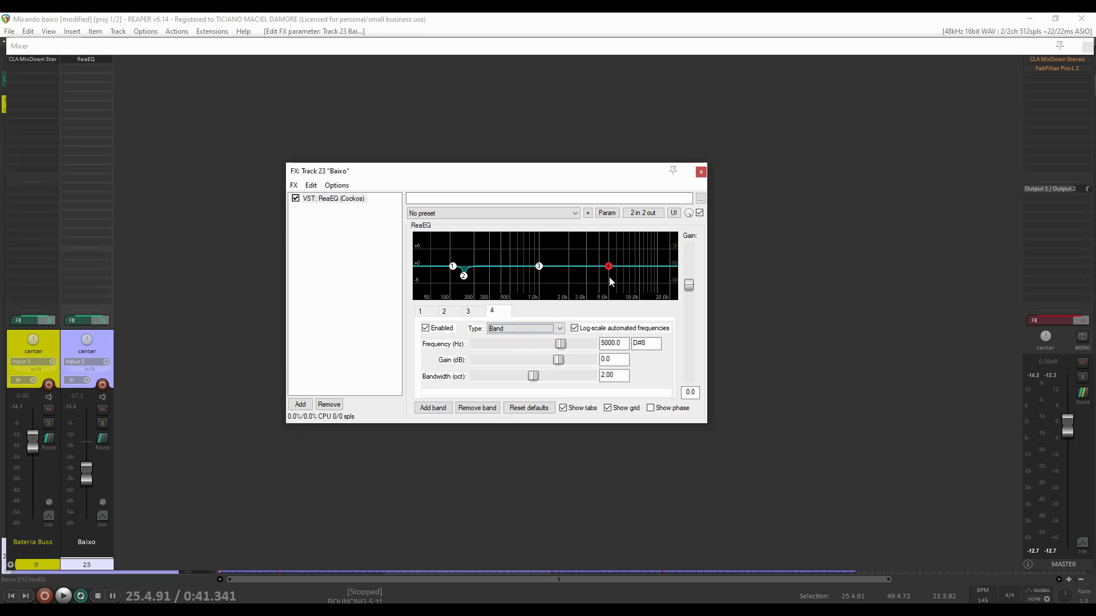
key(space)
drag(610, 267, 552, 242)
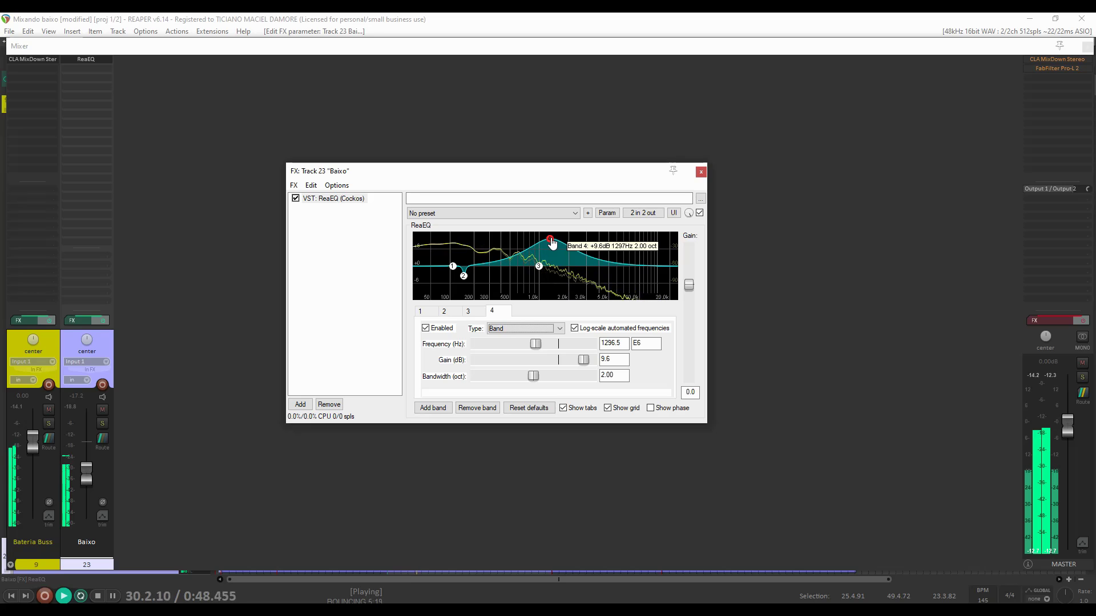
drag(533, 378, 494, 381)
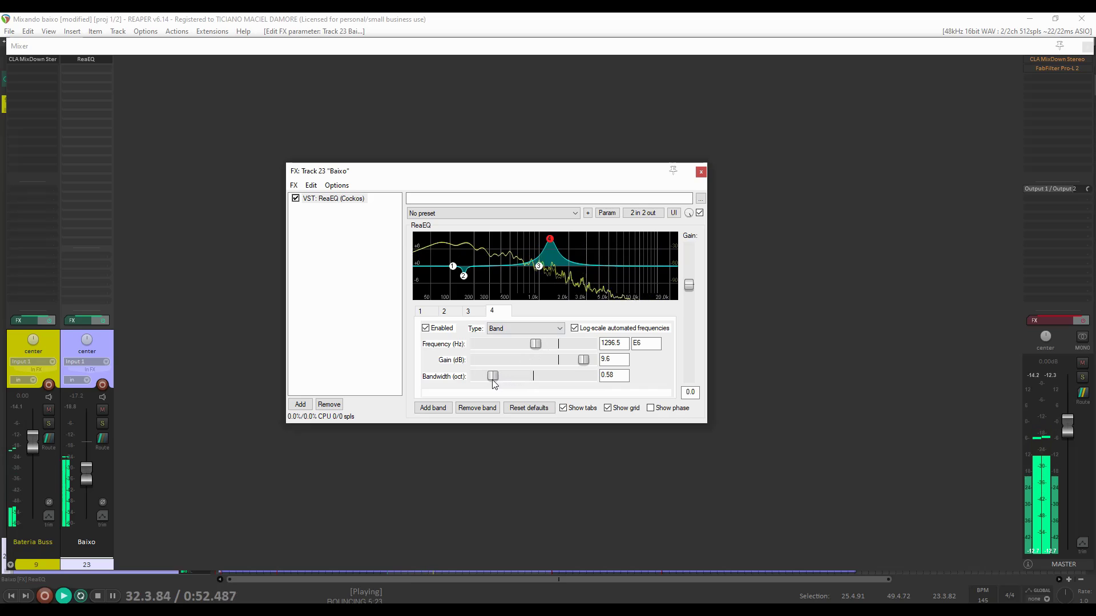
key(space)
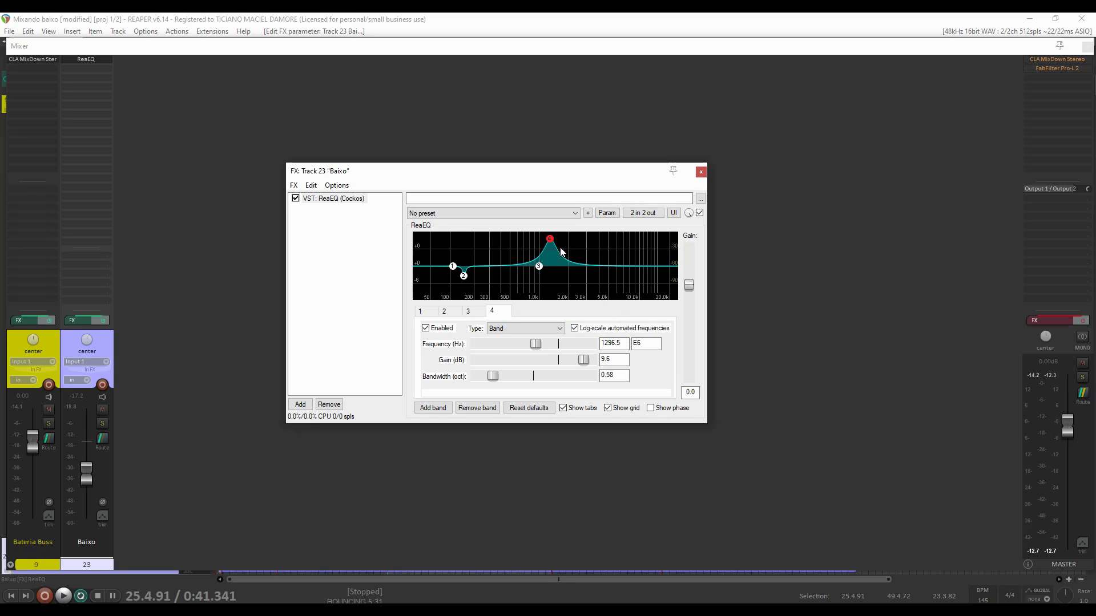
mouse_move(551, 247)
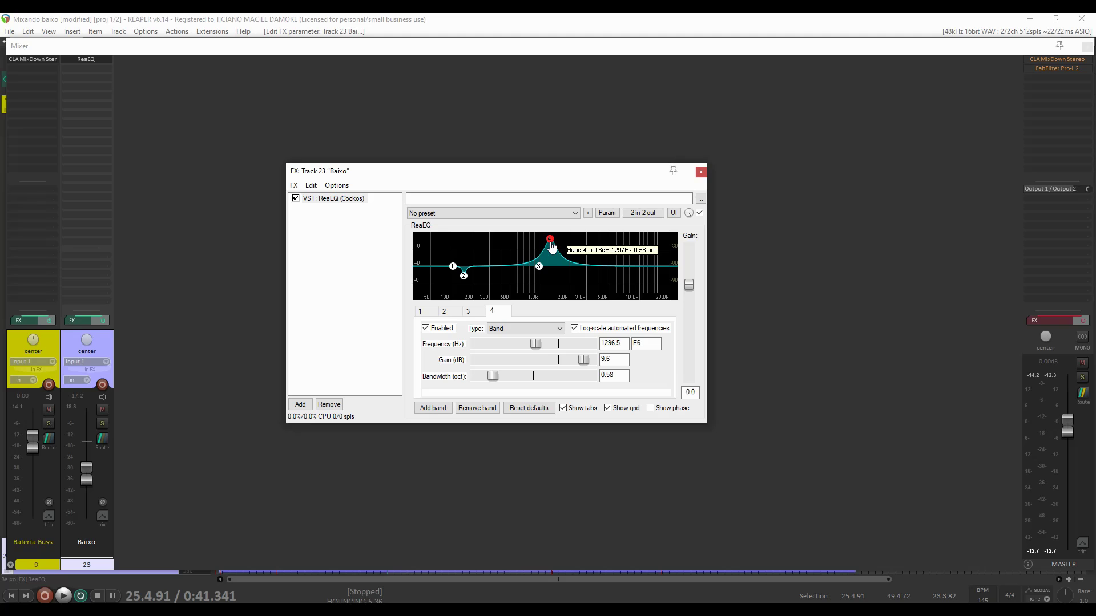
During playback, adjust band 4 on the Baixo track to about 1329.8 Hz with a 1.9 dB boost
key(space)
drag(536, 346, 566, 361)
key(space)
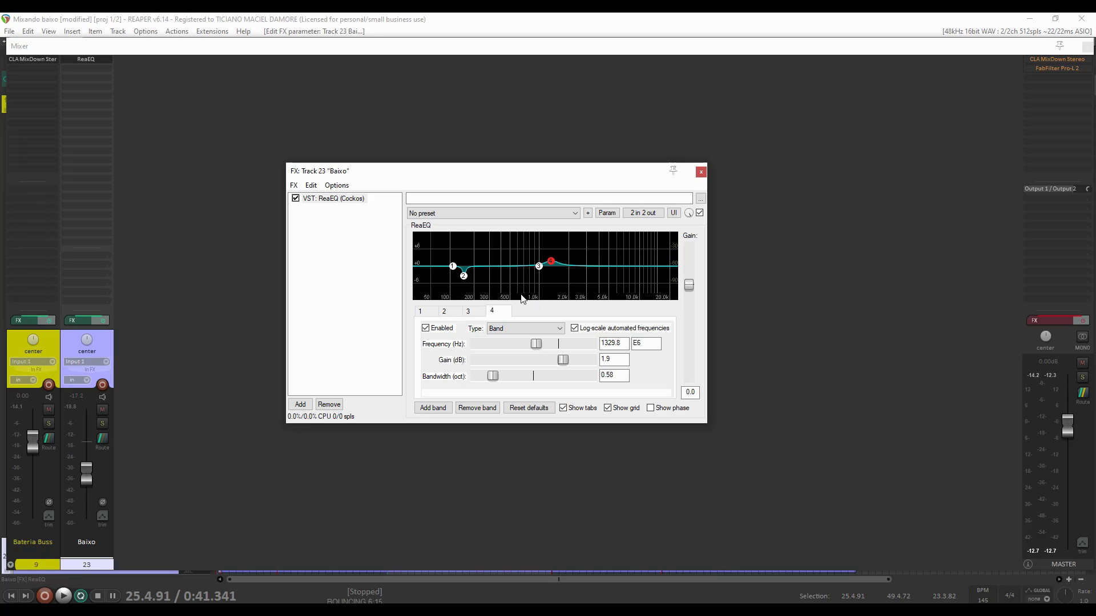
Expand the Bateria Buss tracks in the mixer, open the Bumbo track's ReaEQ and start playback
click(11, 565)
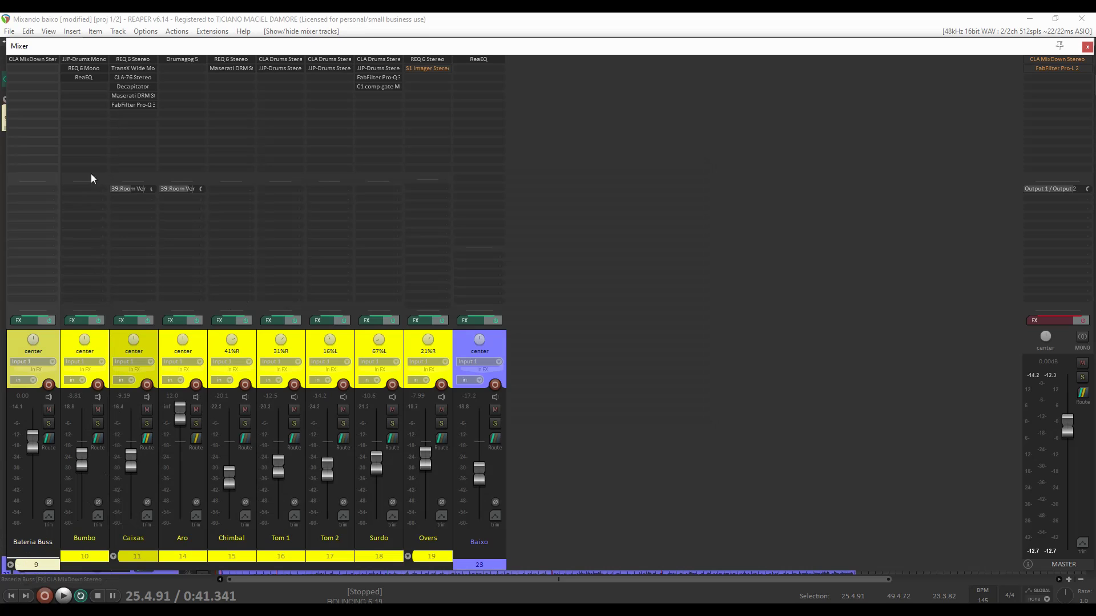
click(87, 78)
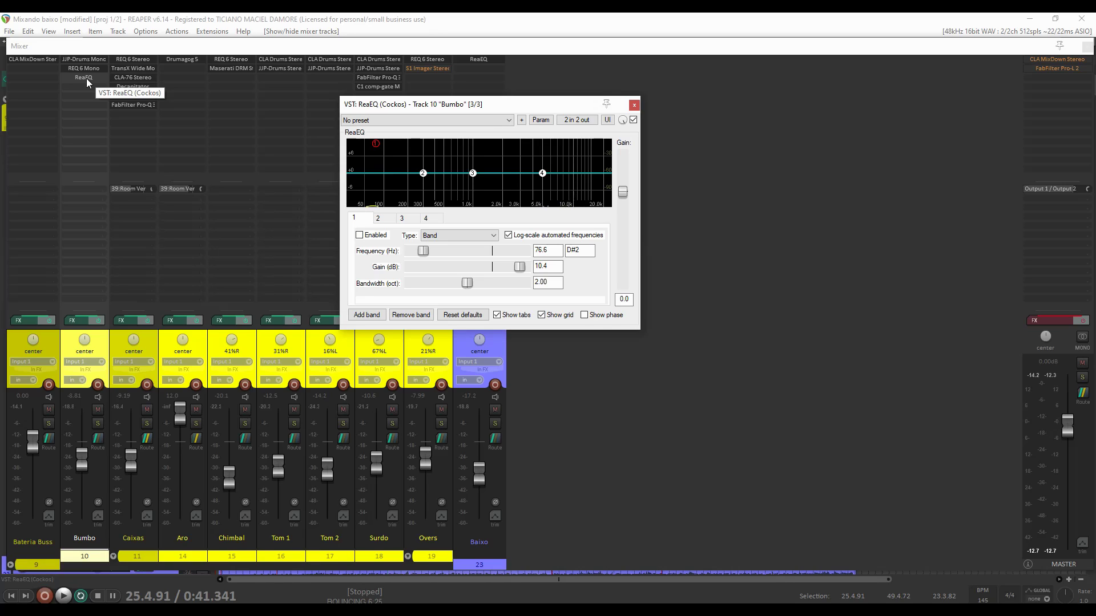
key(space)
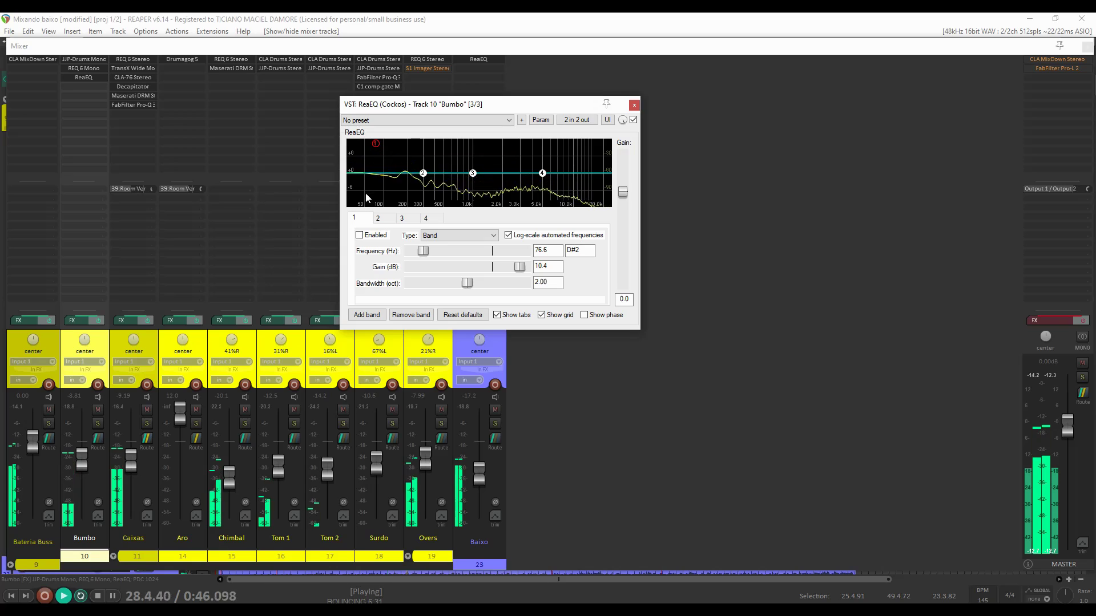
Compare the Bumbo track with ReaEQ band 1 on and off, leave the band disabled and close the equalizer
click(360, 236)
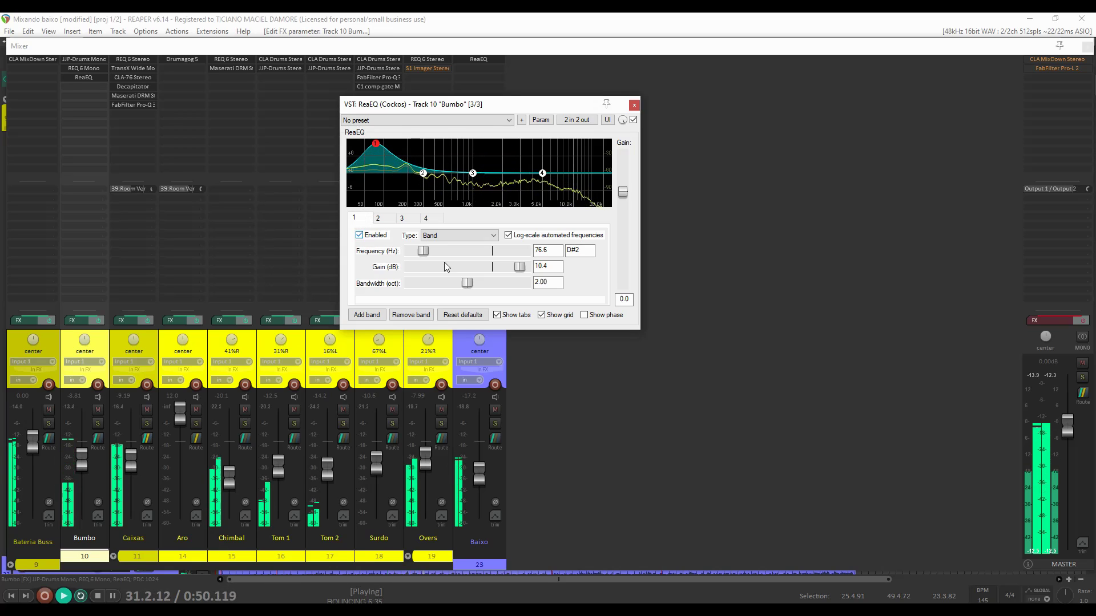
click(359, 235)
key(space)
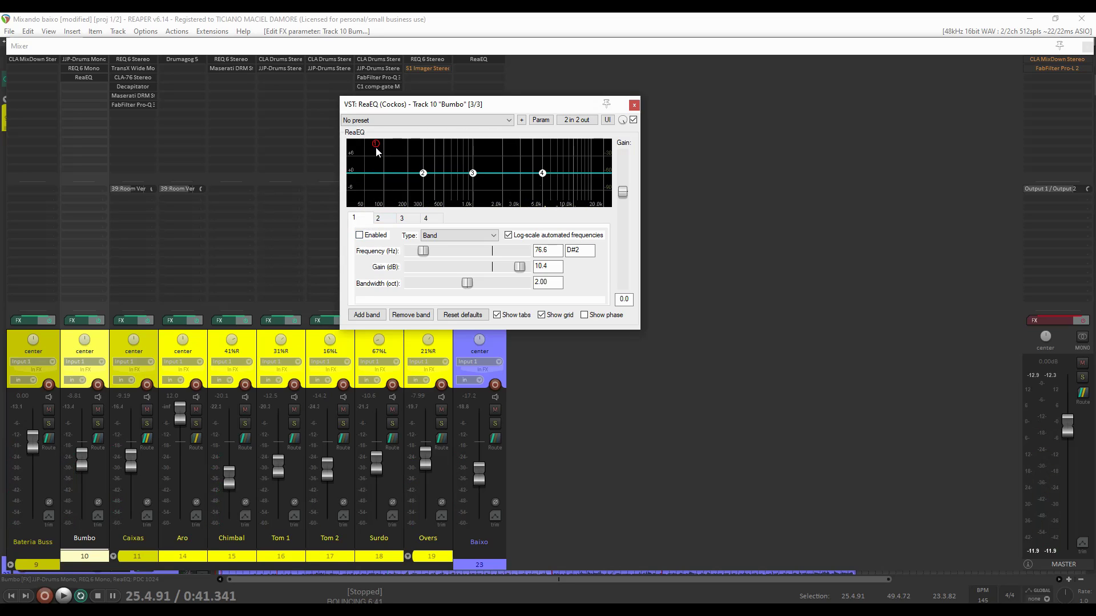
mouse_move(376, 147)
click(634, 106)
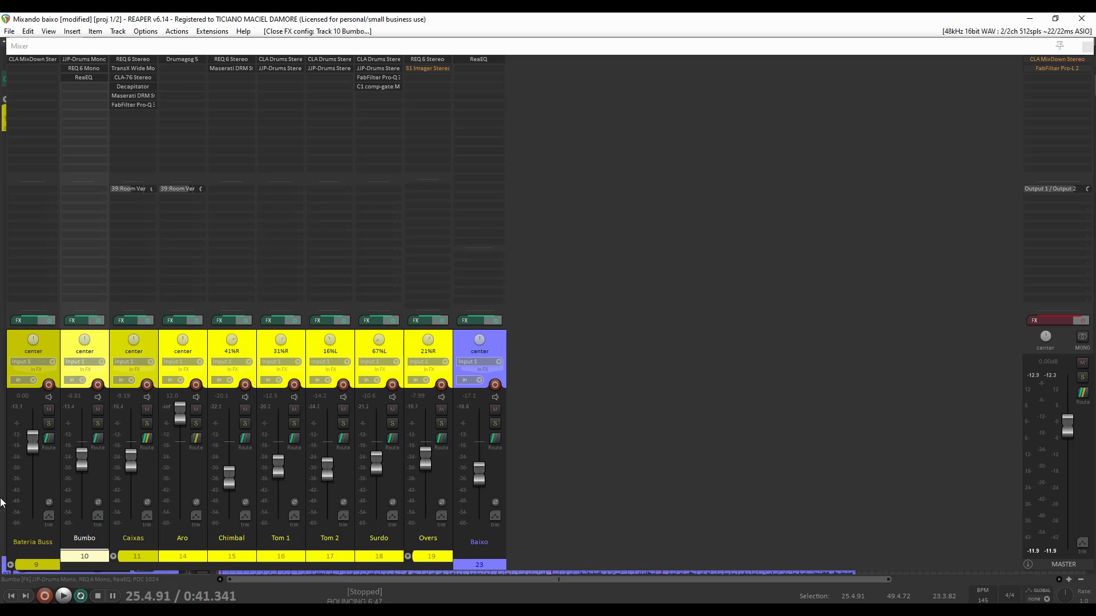
Set band 3 of the Baixo track's ReaEQ to 76 Hz with a -5.9 dB cut and a 0.15-octave bandwidth
click(478, 58)
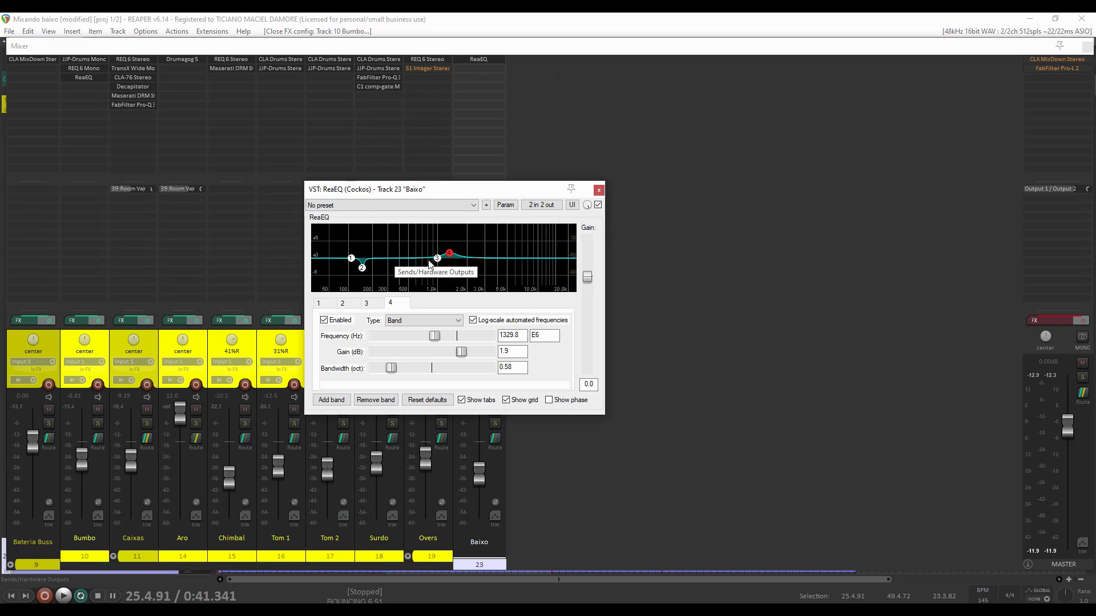
click(376, 306)
drag(431, 368, 378, 374)
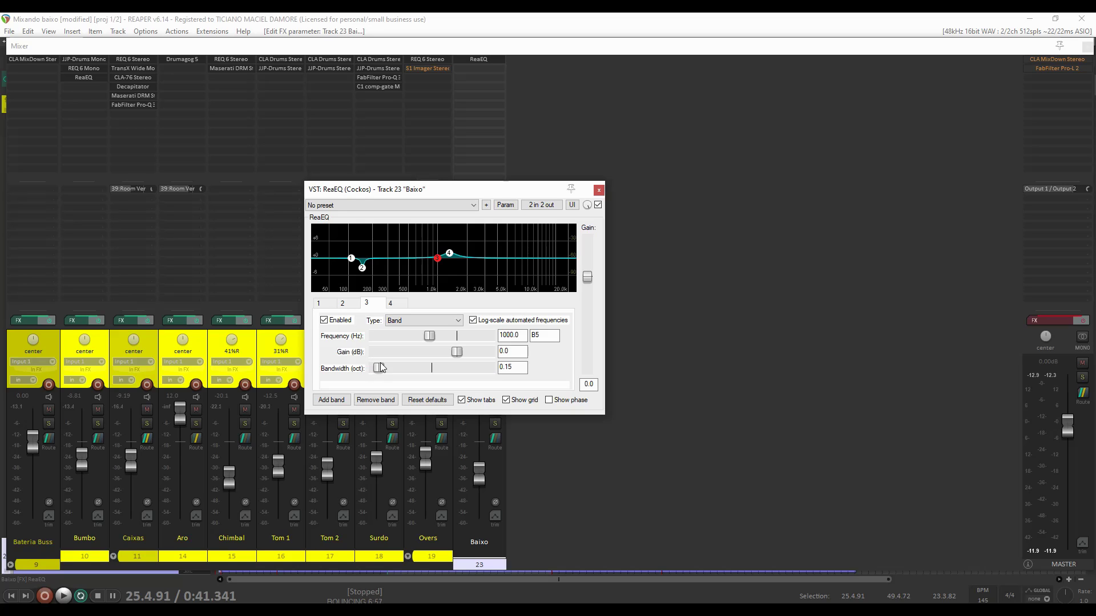
double_click(520, 335)
text(76)
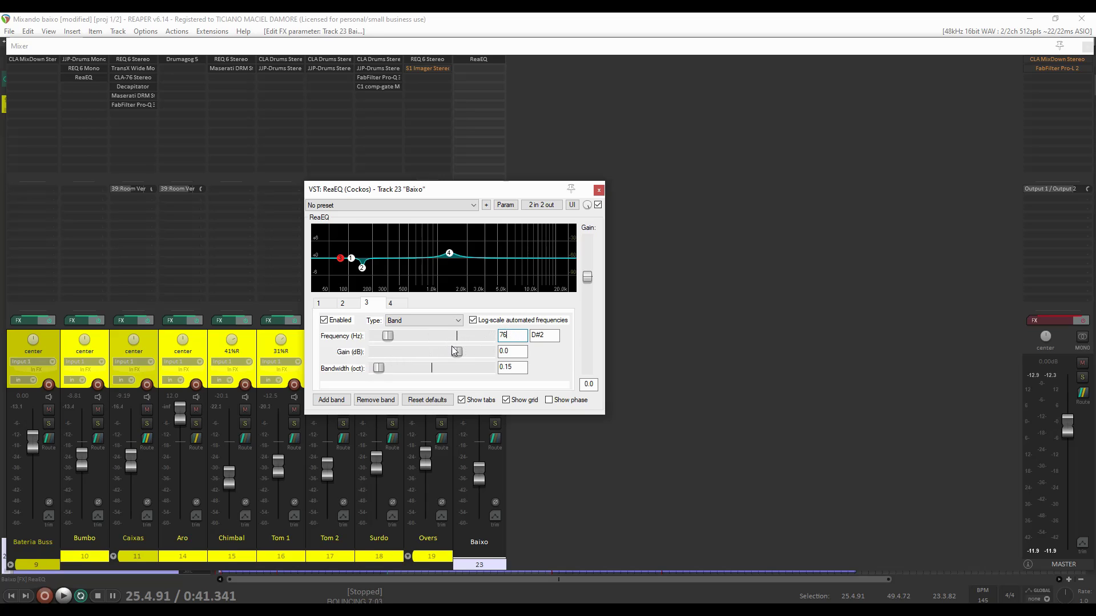
drag(455, 351, 445, 355)
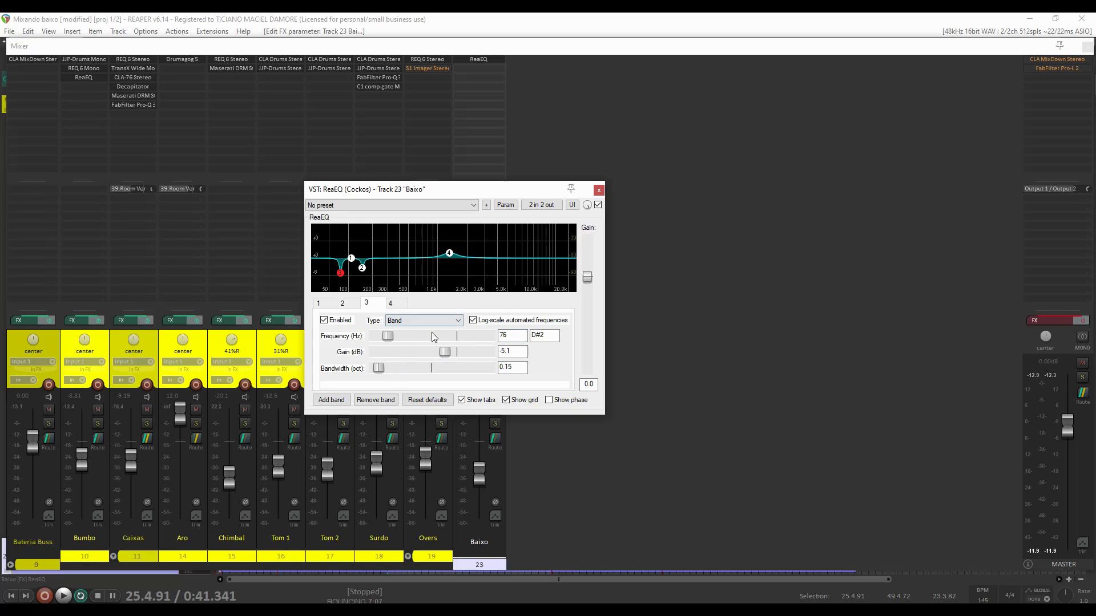
drag(446, 353, 446, 355)
Compare the Baixo track with and without band 3's cut during playback, and leave the band disabled
key(space)
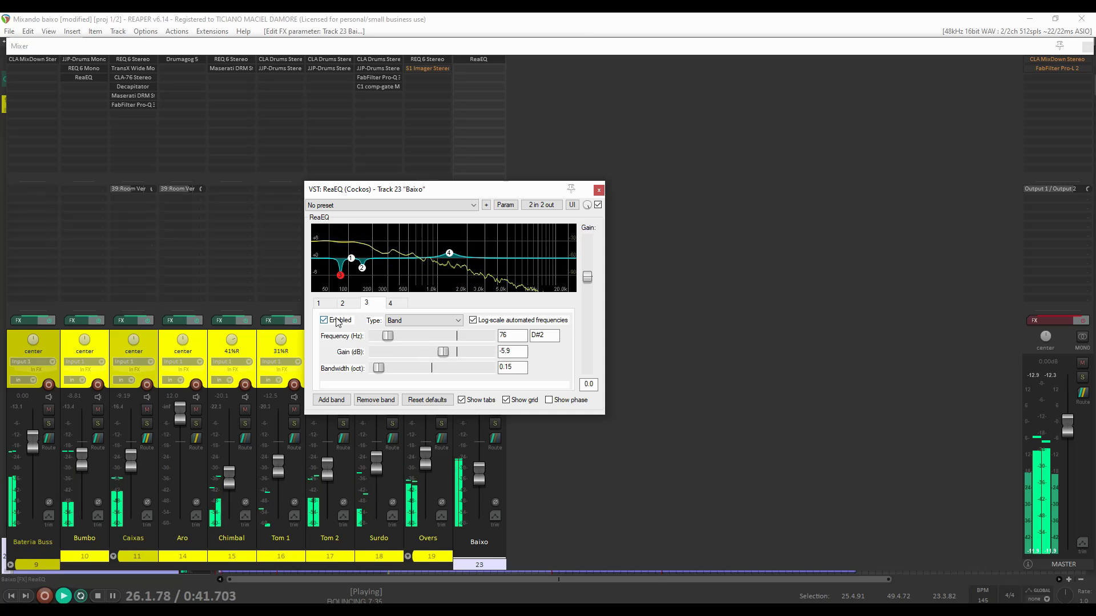
click(324, 321)
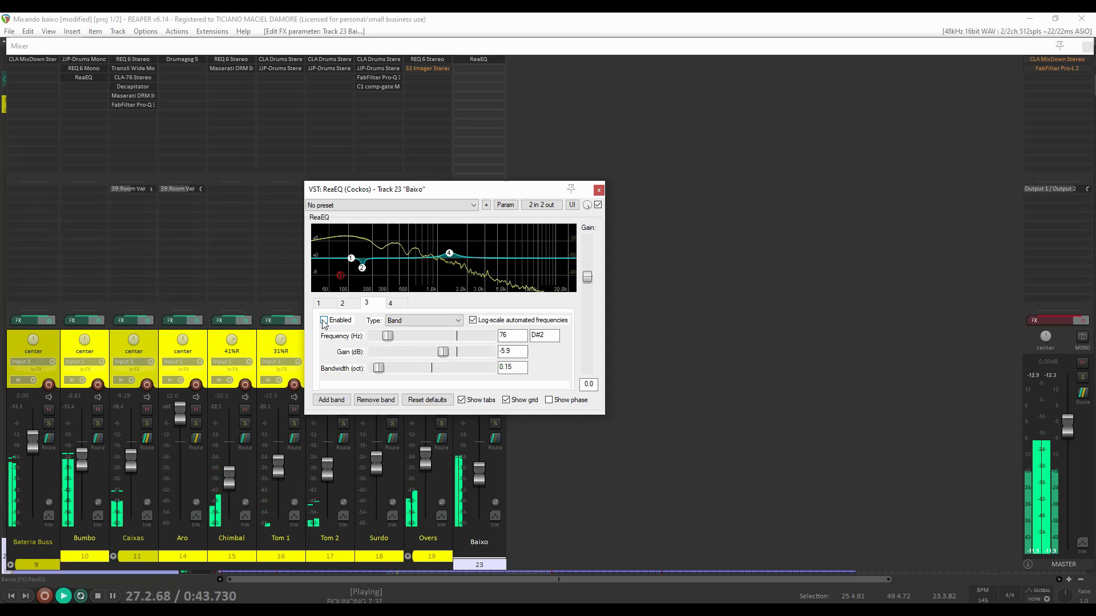
click(324, 321)
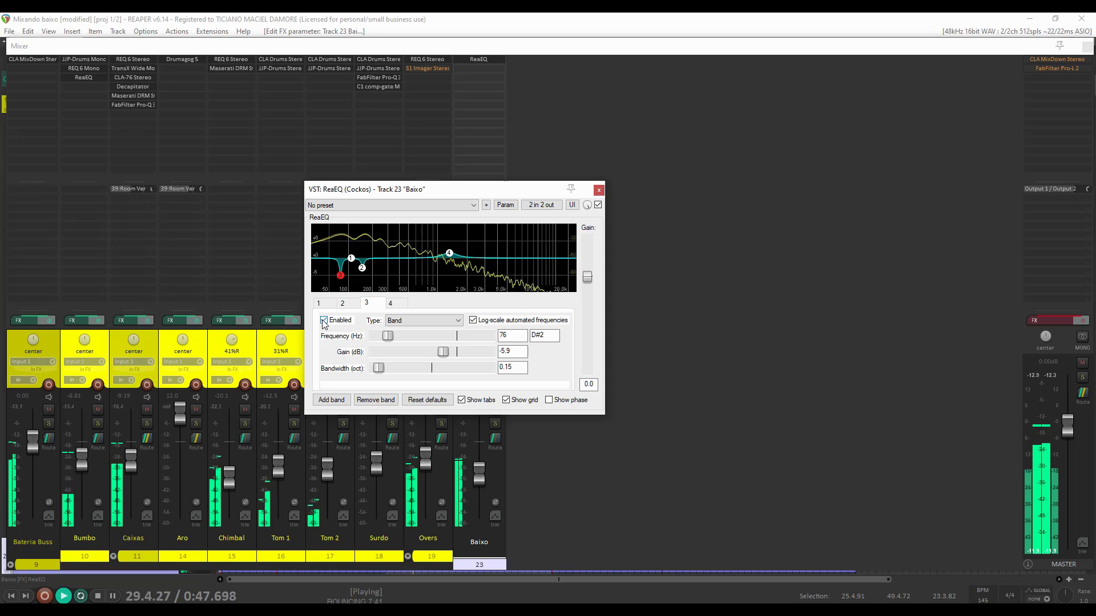
key(space)
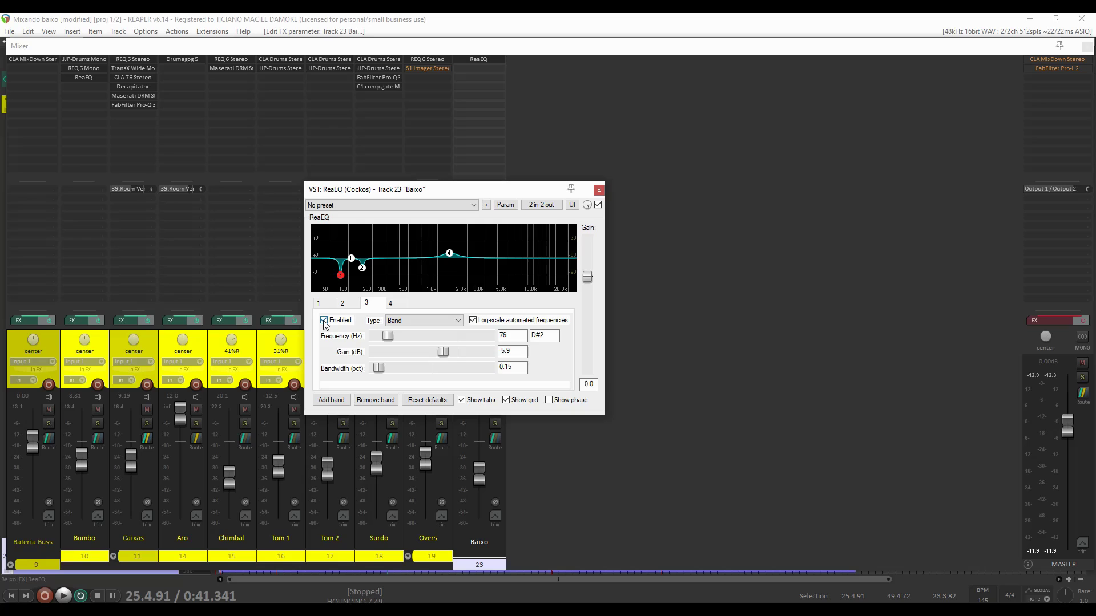
click(325, 321)
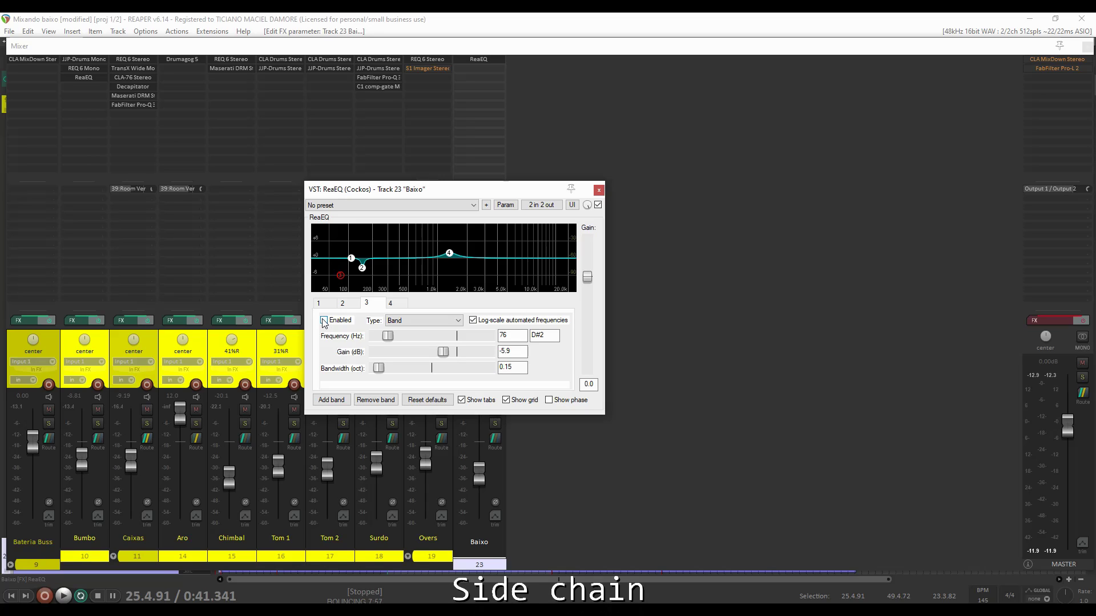
Create a send from the Bumbo track to the Baixo track, routed to destination channels 3/4
drag(377, 194, 656, 197)
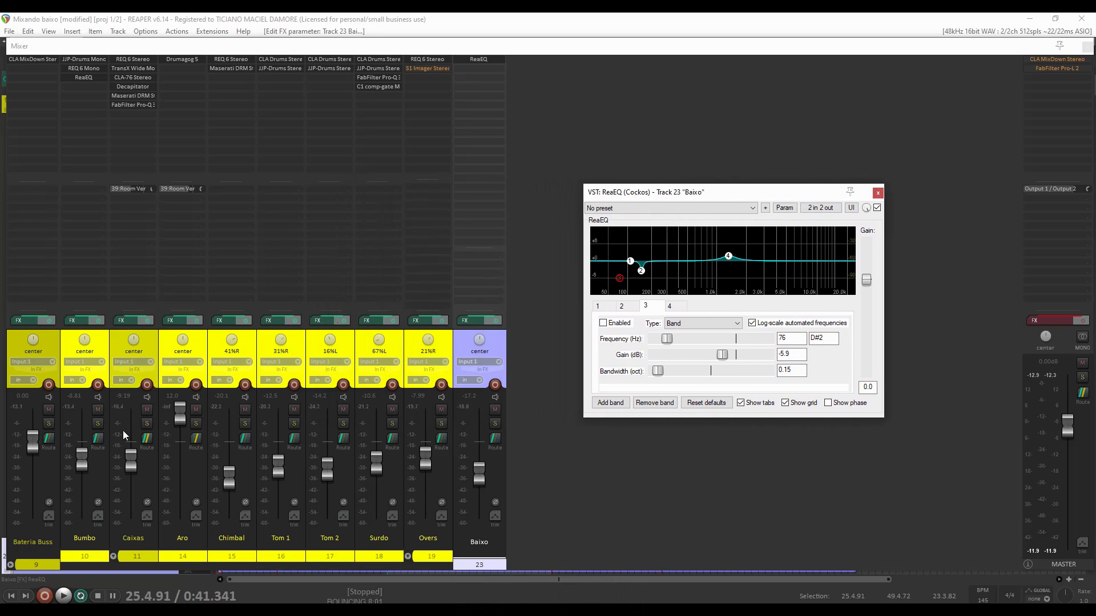
click(96, 434)
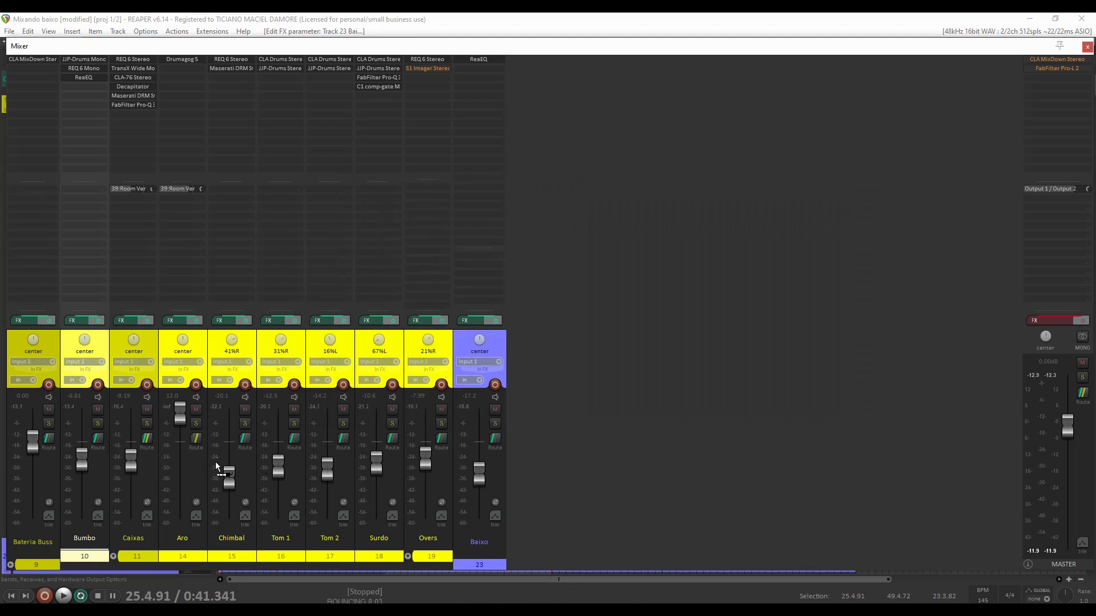
drag(497, 368, 501, 344)
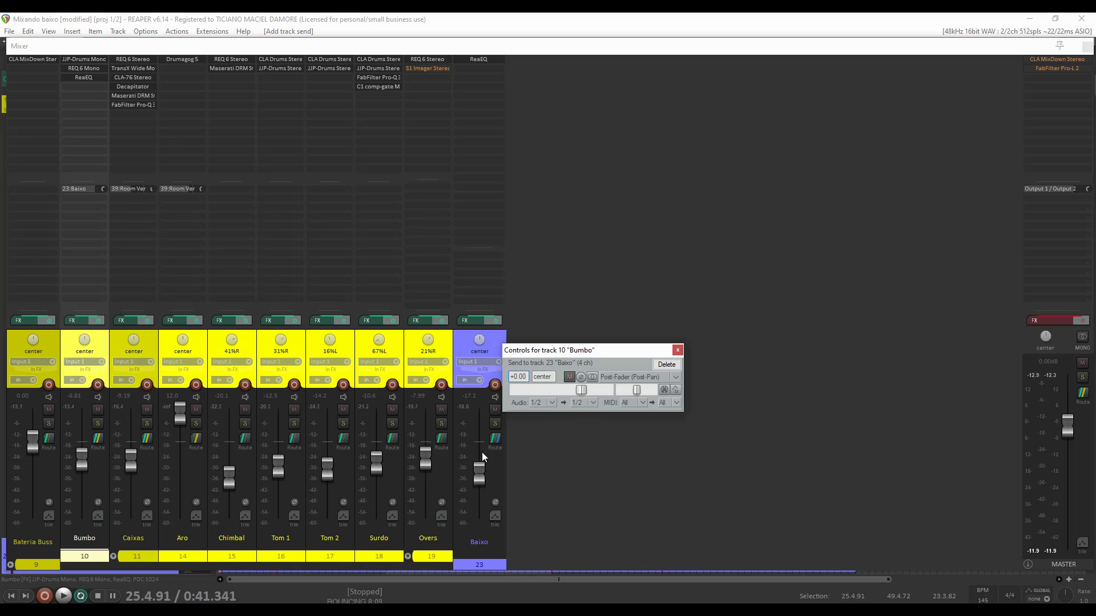
click(597, 405)
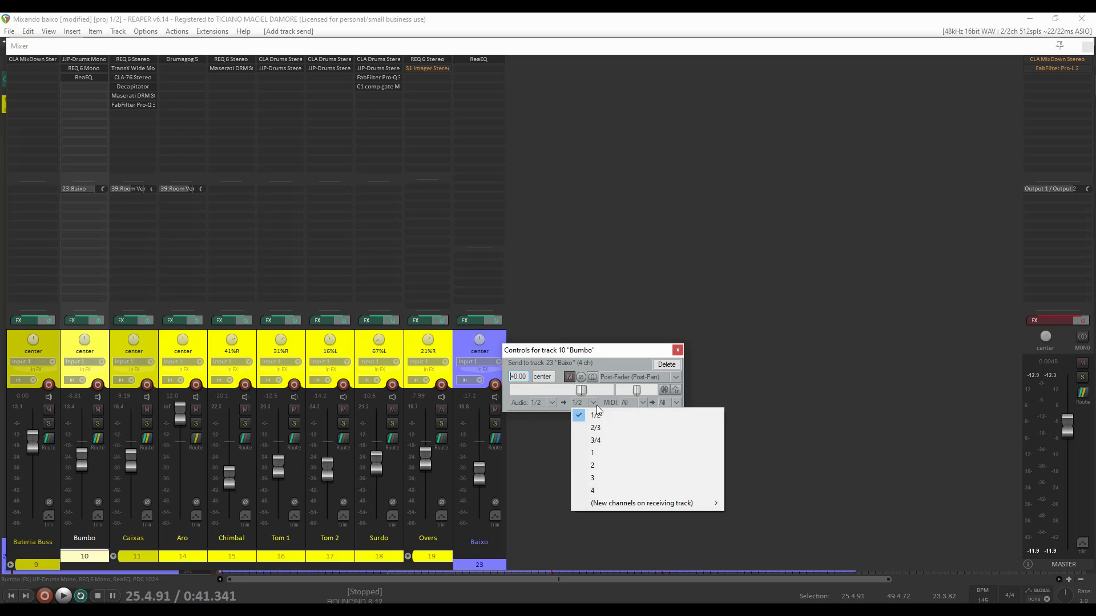
click(598, 441)
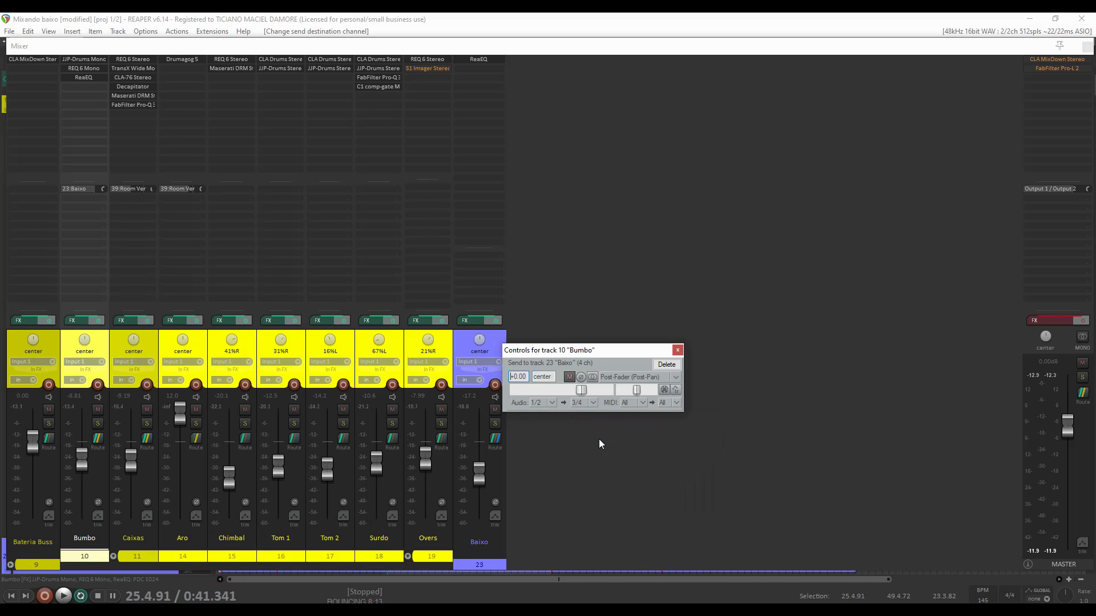
Add ReaComp to the Baixo track and set its detector input to Auxiliary Input L+R
double_click(484, 66)
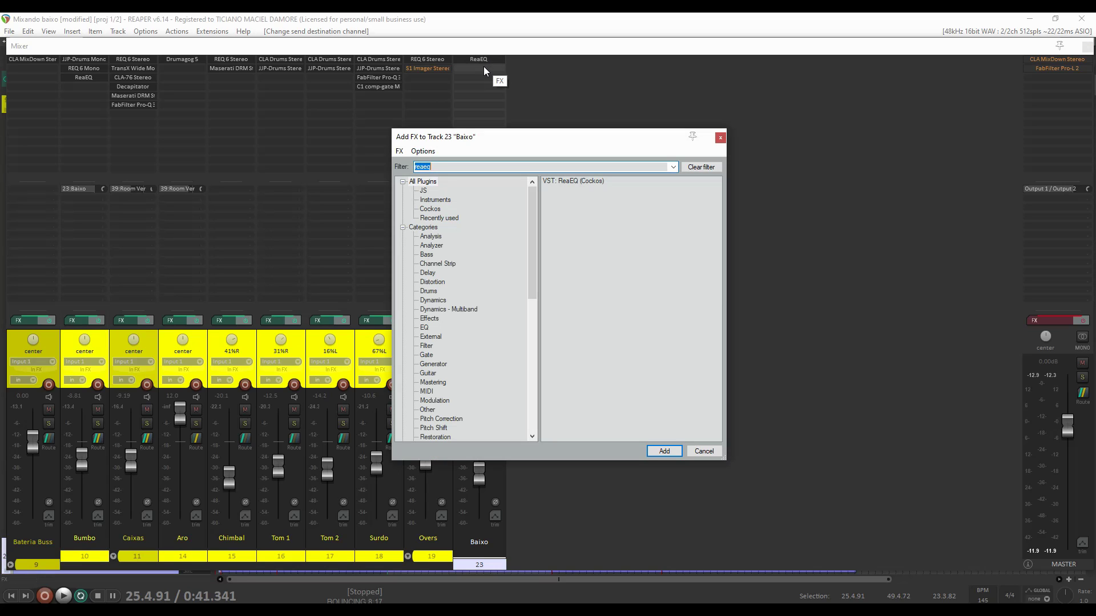
text(reacomp)
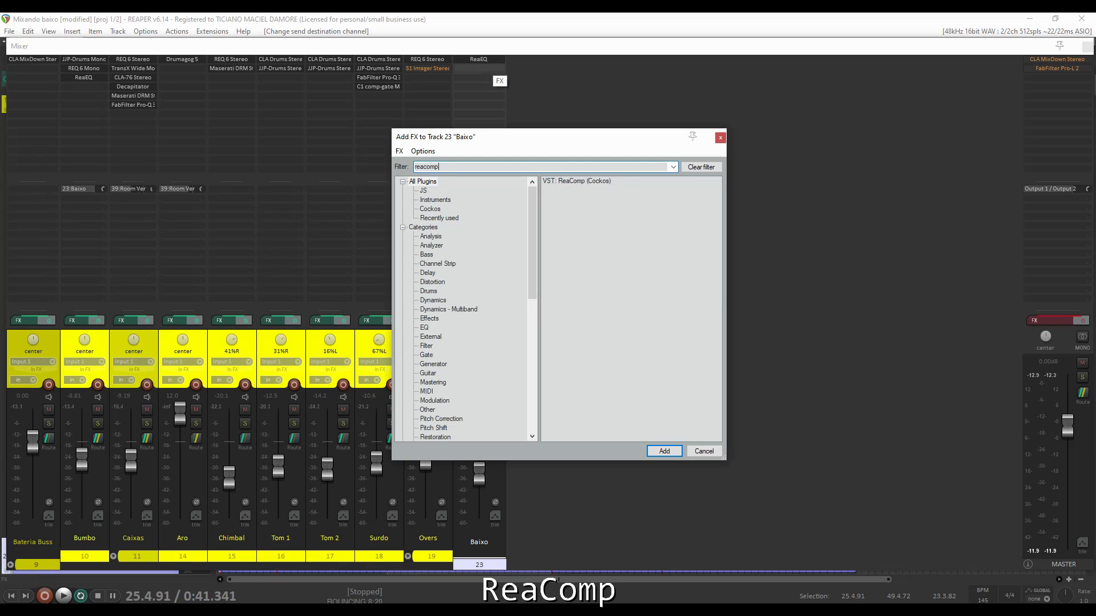
click(590, 182)
click(668, 455)
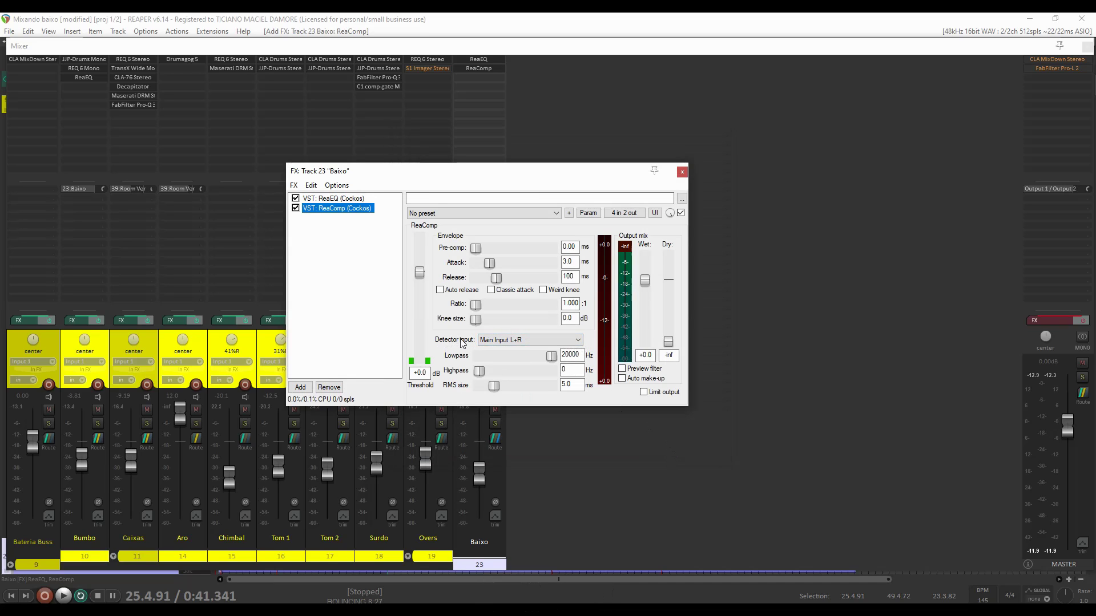
click(512, 341)
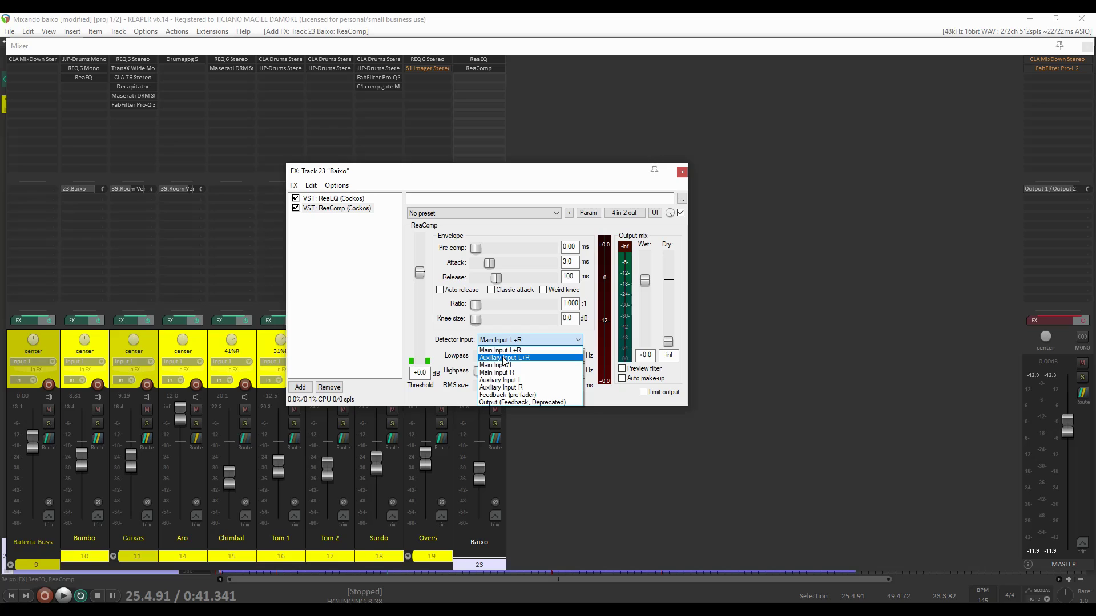
click(504, 358)
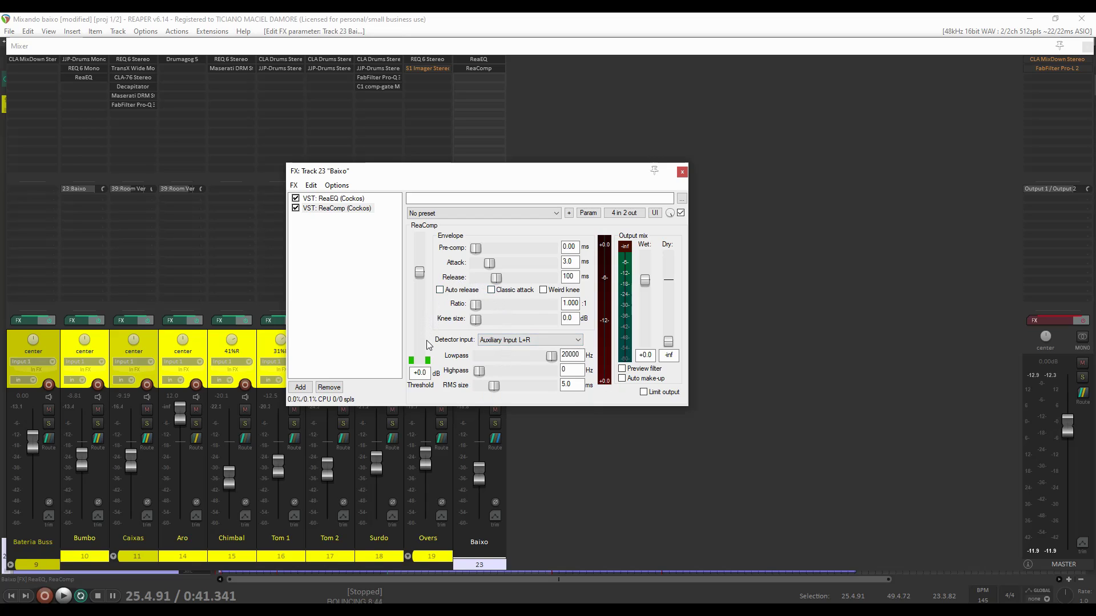
During playback, set ReaComp's threshold to about -30.1 dB, attack to 0.29 ms and ratio to 2.37:1
key(space)
drag(419, 273, 423, 338)
drag(490, 263, 481, 265)
drag(476, 304, 496, 308)
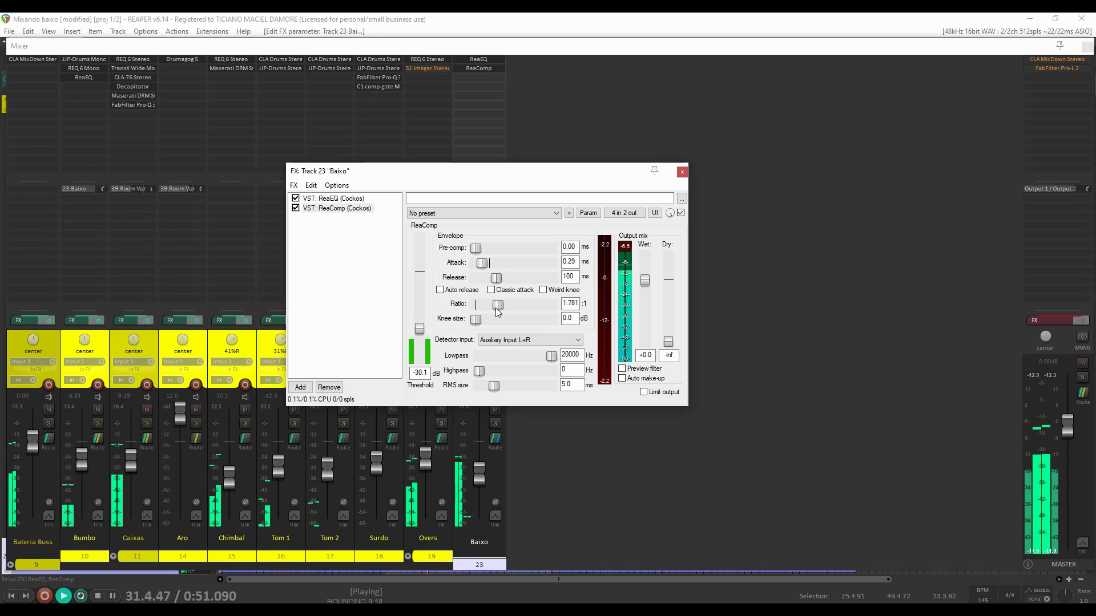
drag(497, 312, 501, 313)
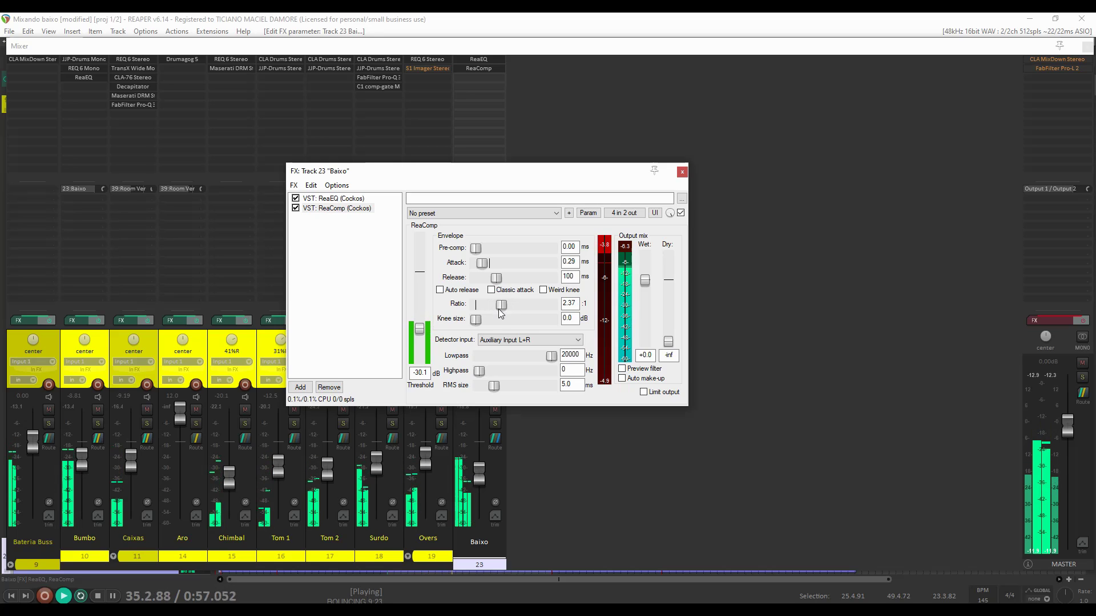
key(space)
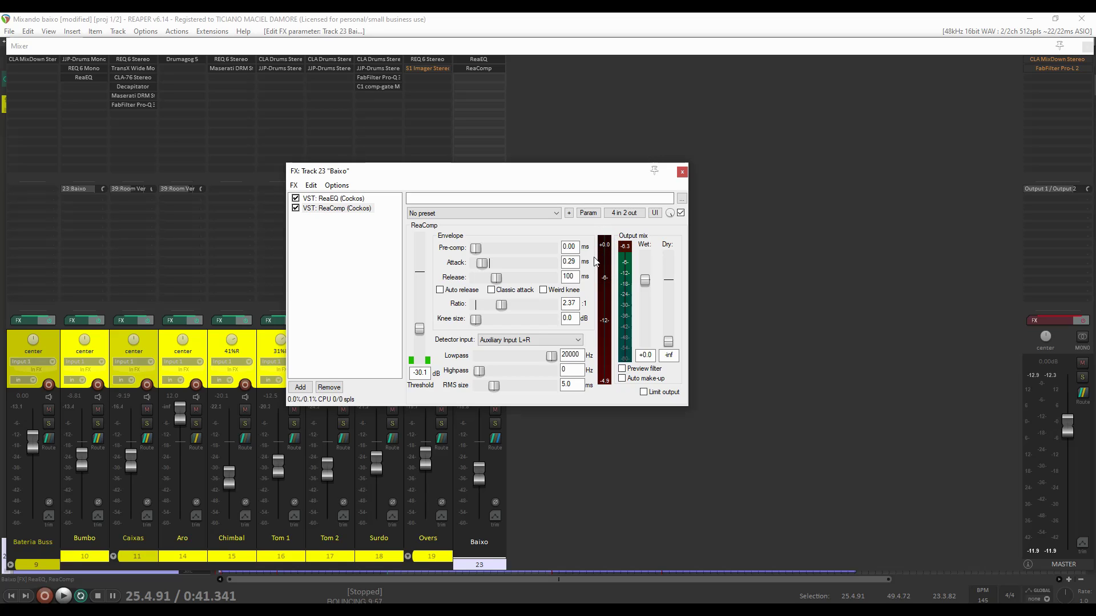
Play the section to check how ReaComp reduces the bass gain on the kick hits
key(space)
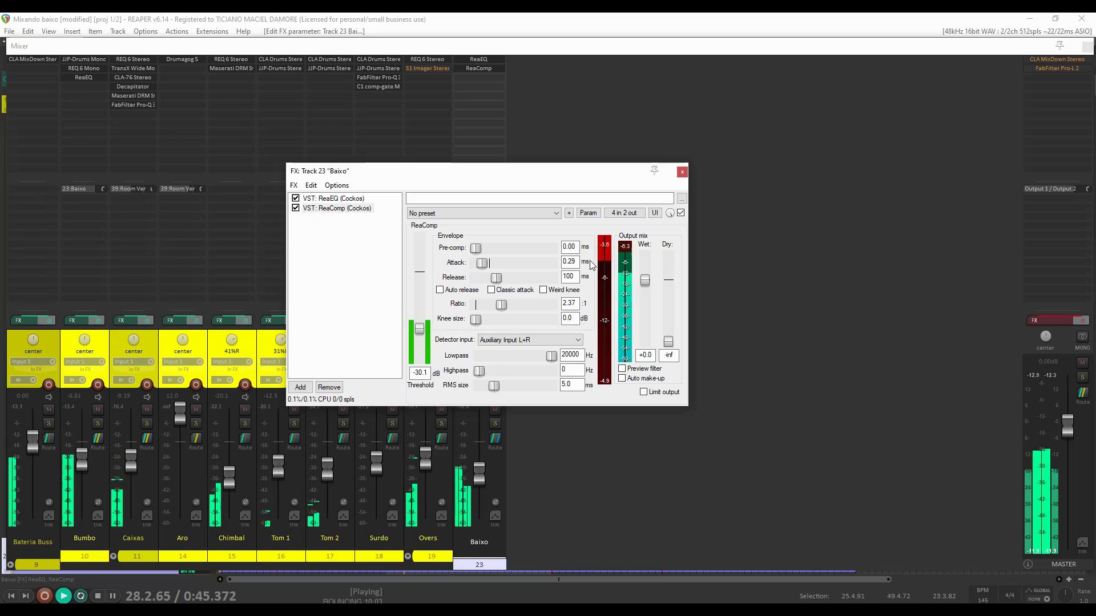
key(space)
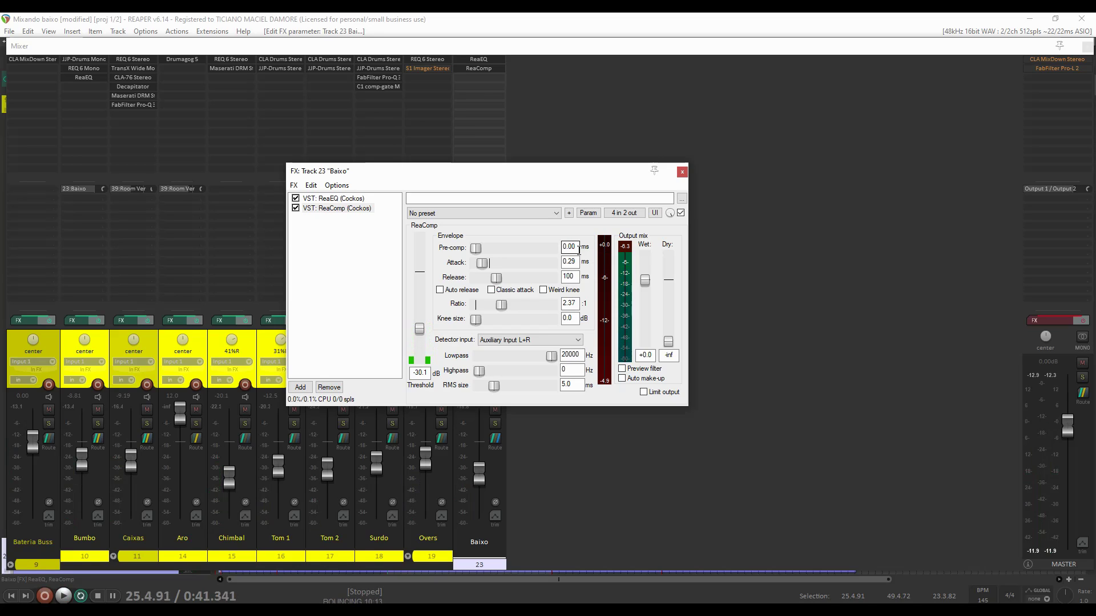
Add the JS: MGA JS Limiter after ReaComp in the Baixo track's effects chain
click(335, 225)
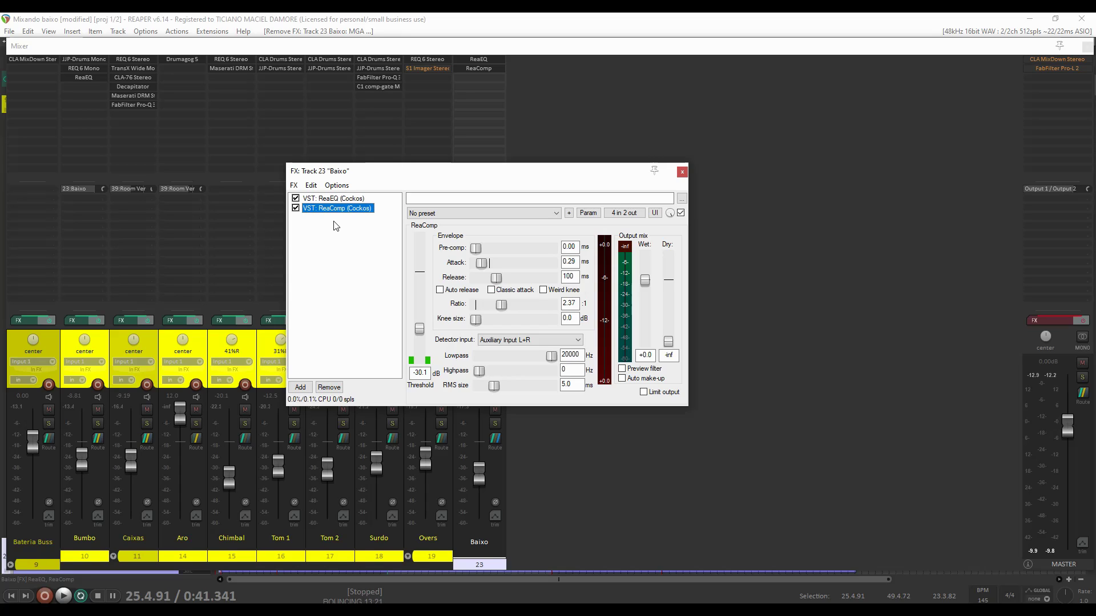
click(308, 389)
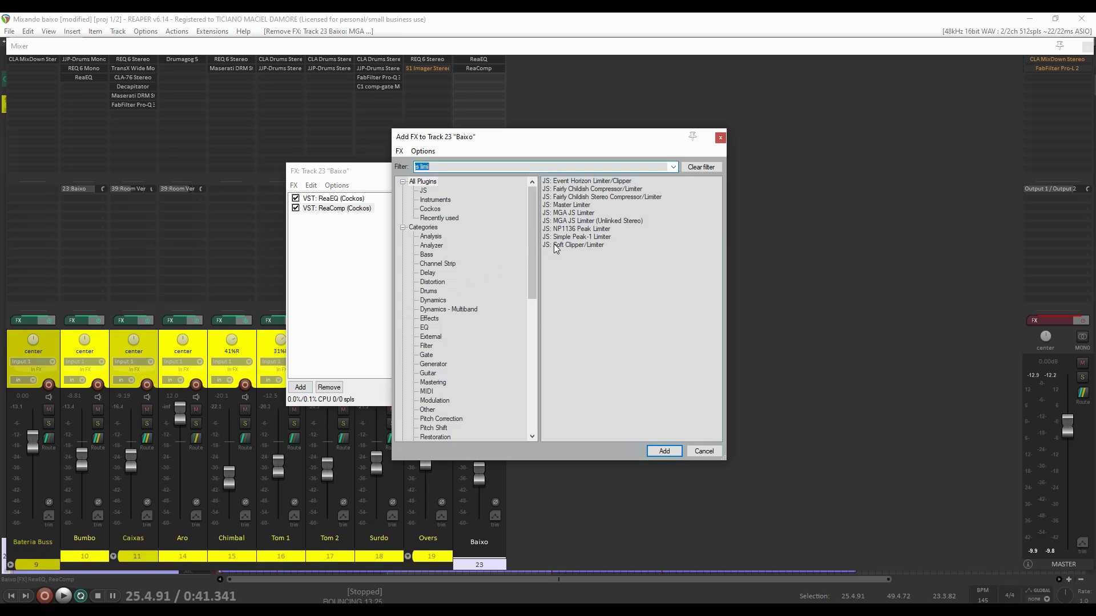
click(567, 212)
click(667, 453)
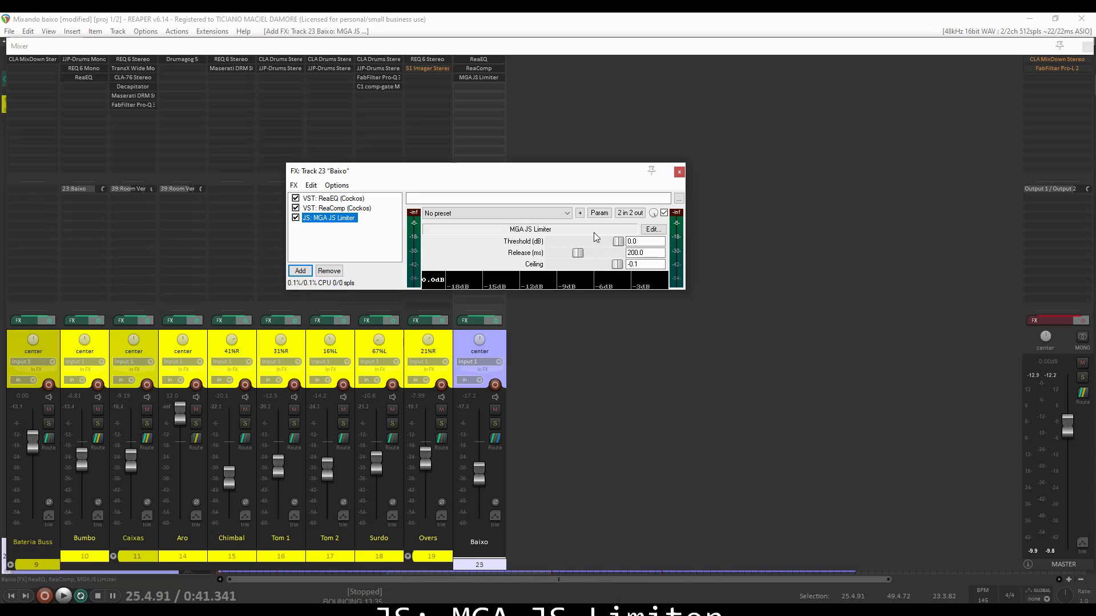
During playback, lower the MGA JS Limiter's threshold to about -9.3 dB
click(619, 242)
key(space)
drag(620, 251, 601, 249)
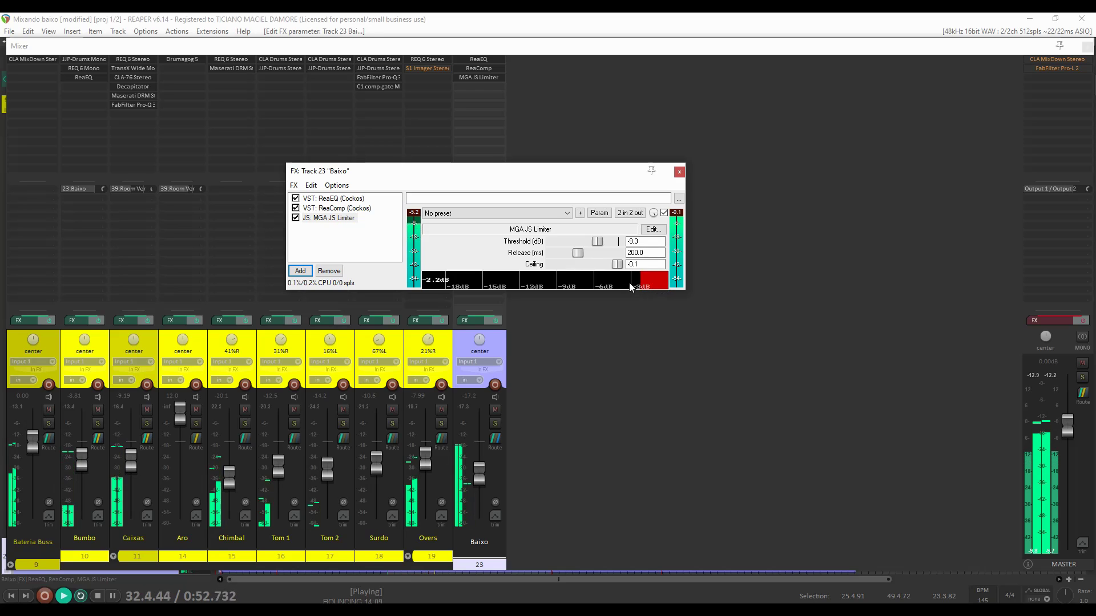
Stop playback and raise the MGA JS Limiter's ceiling to 0.0 dB
key(space)
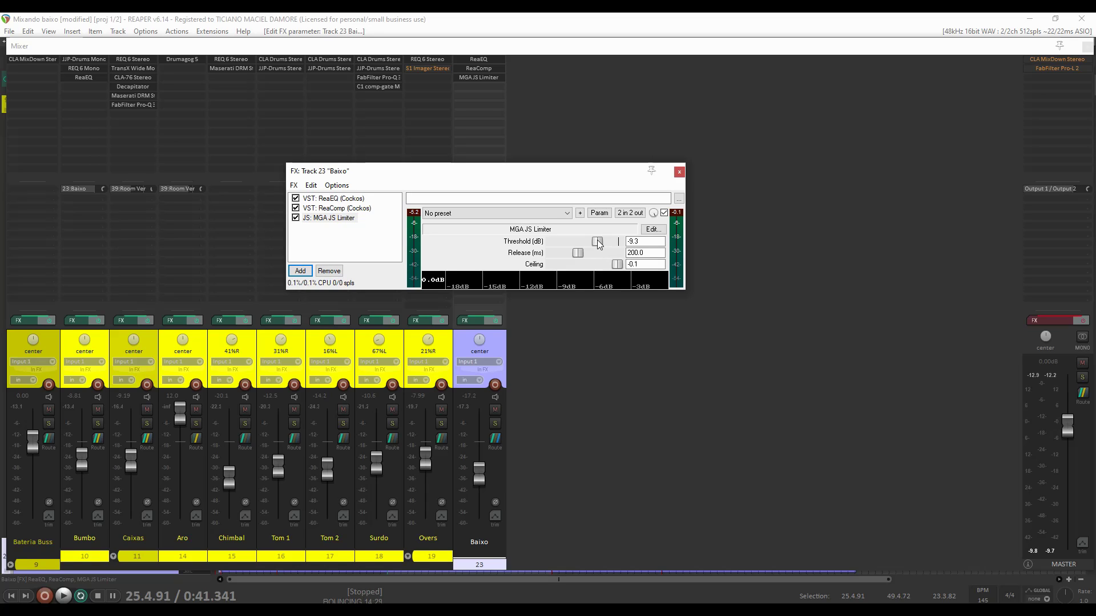
click(639, 242)
mouse_move(618, 266)
mouse_down()
mouse_move(540, 265)
mouse_move(618, 268)
mouse_up()
Add JS: Volume Adjustment after the limiter on the Baixo track and set its adjustment to -9.3 dB
click(304, 272)
text(volum)
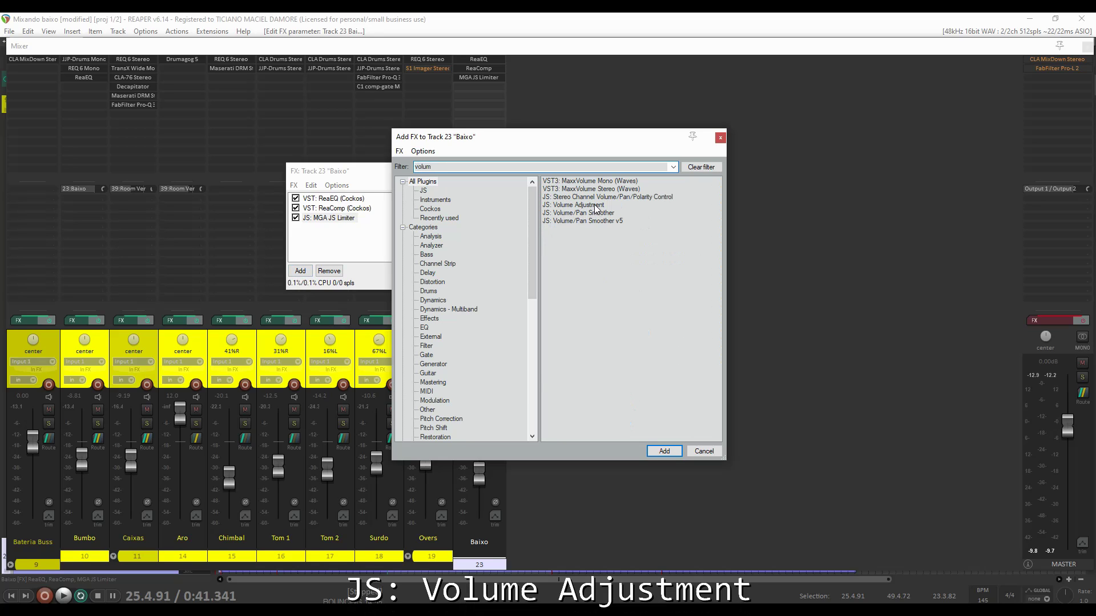
click(594, 207)
click(665, 451)
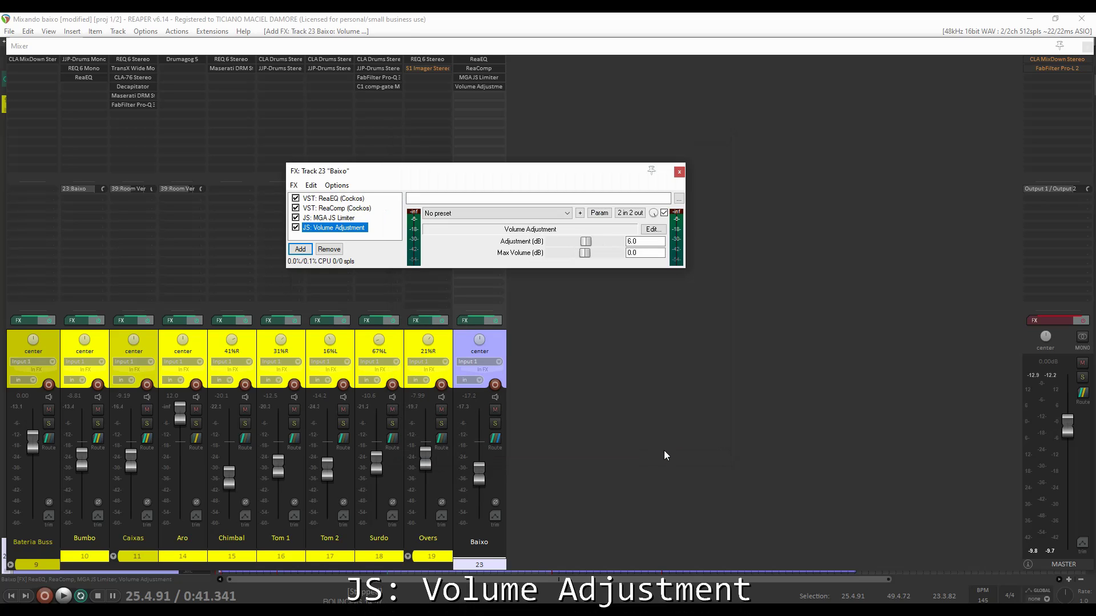
double_click(637, 241)
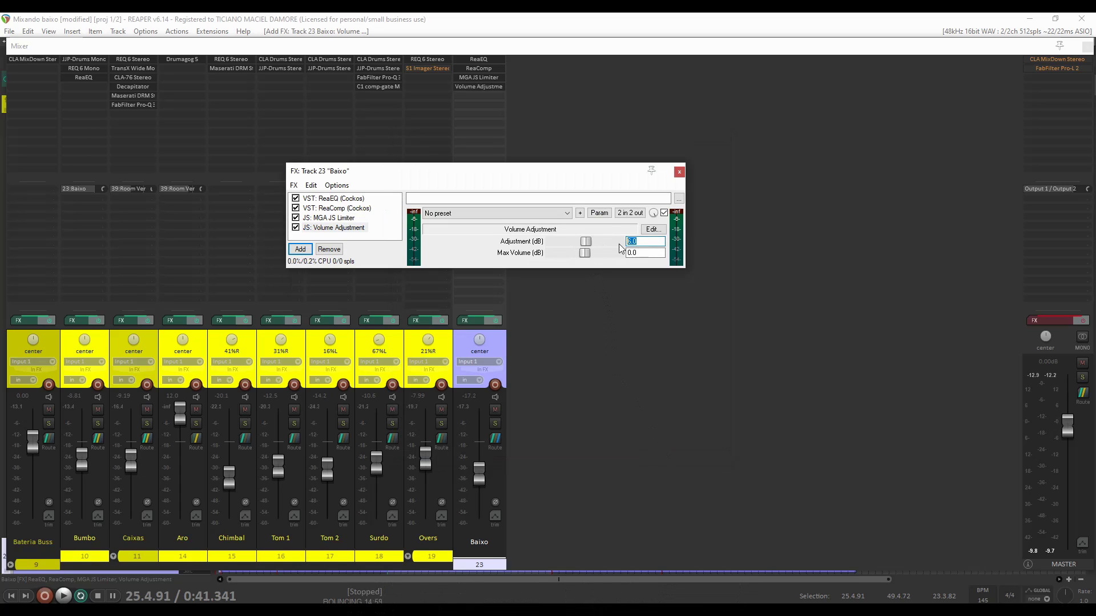
text(-9.3)
click(349, 218)
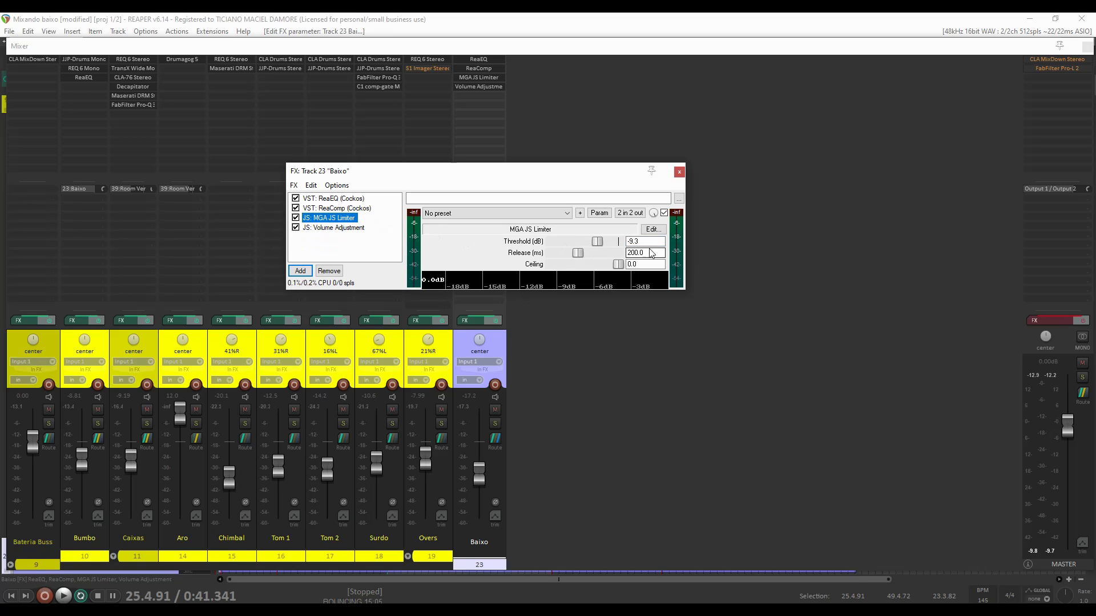
click(336, 227)
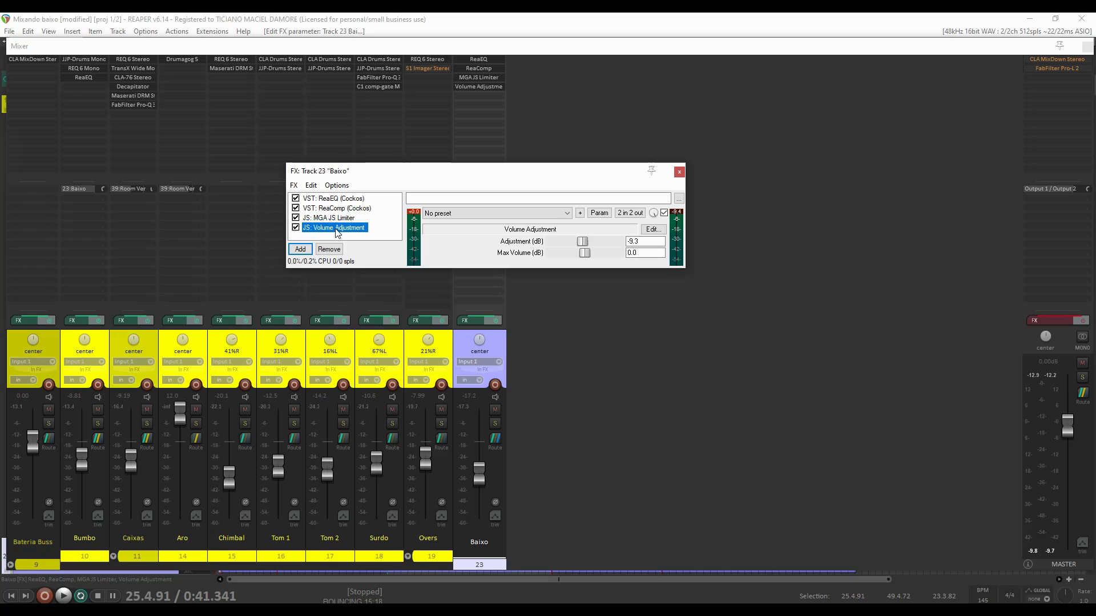
Play the section with the MGA JS Limiter and Volume Adjustment bypassed for comparison, and re-enable both
click(295, 218)
click(295, 228)
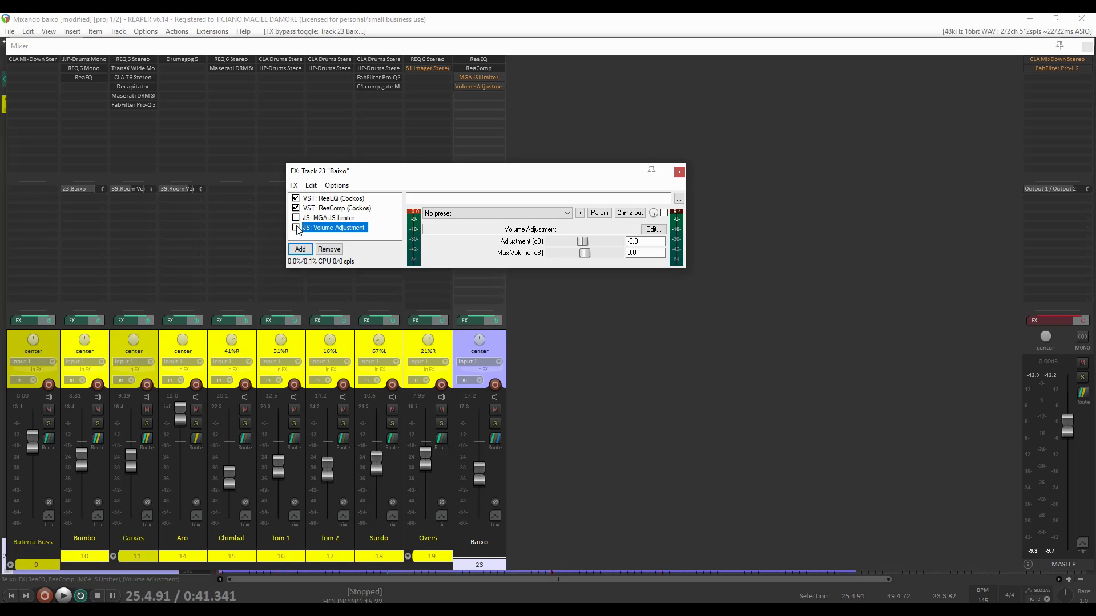
key(space)
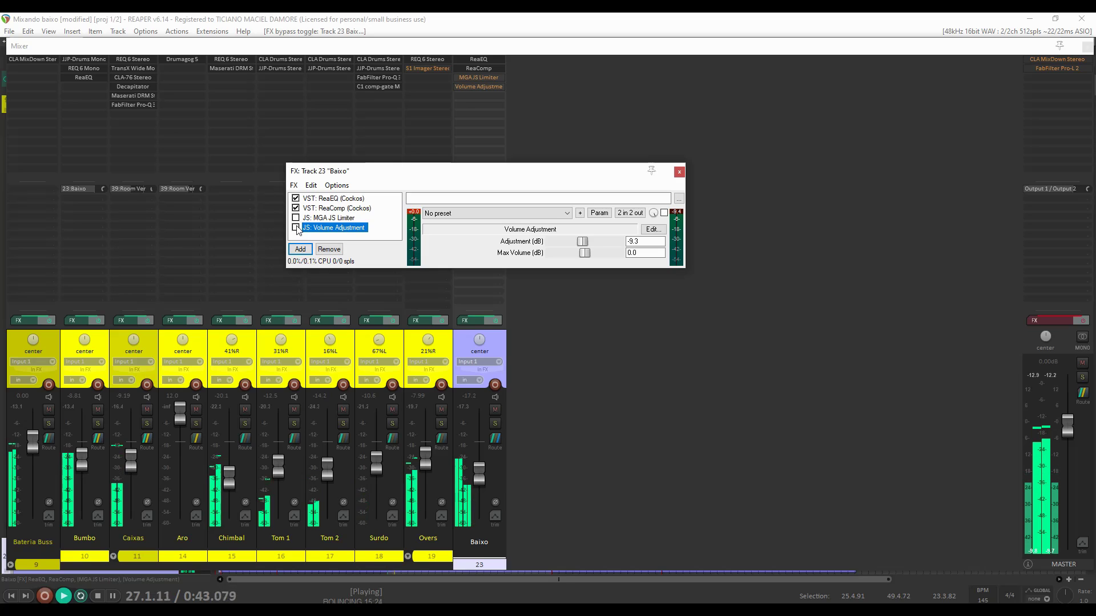
key(space)
click(296, 218)
click(295, 228)
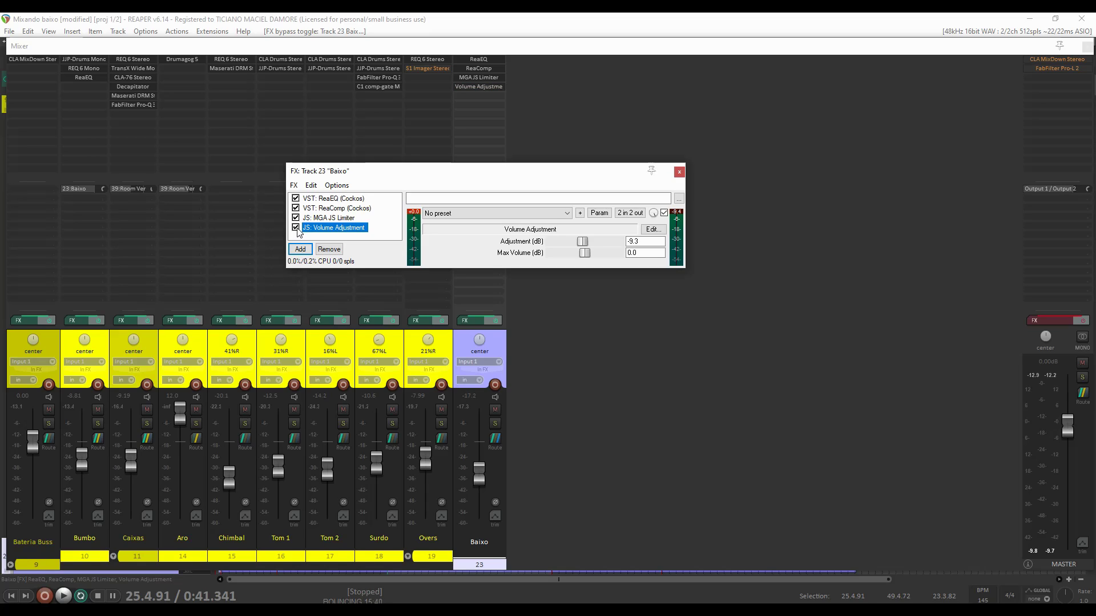
Add a fifth band to the Baixo track's ReaEQ as a High Pass at 60 Hz with a bandwidth of 1.64 octaves
double_click(336, 198)
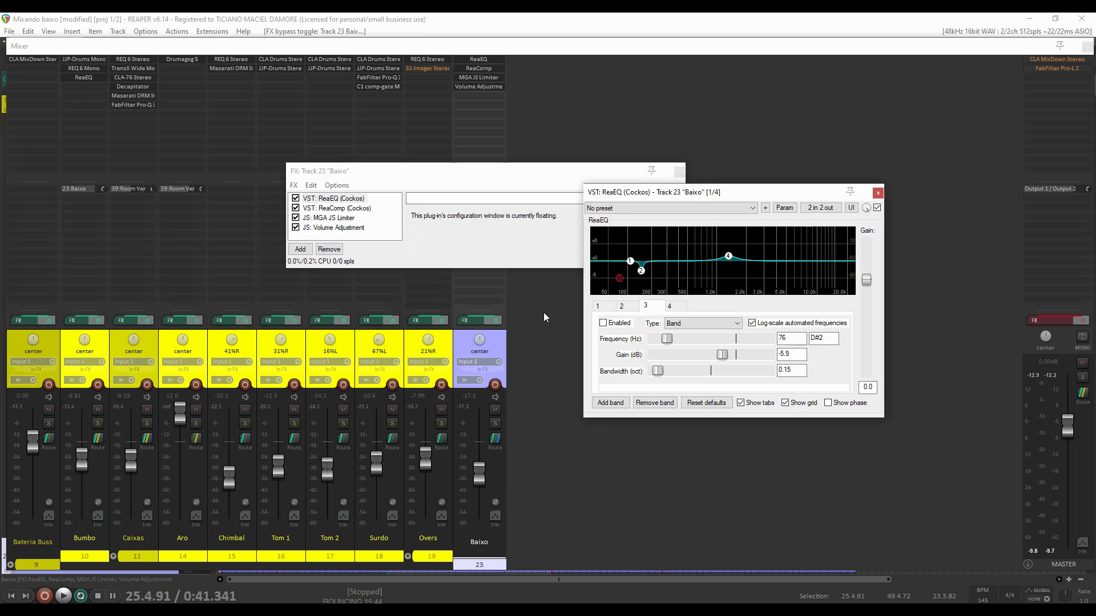
click(610, 402)
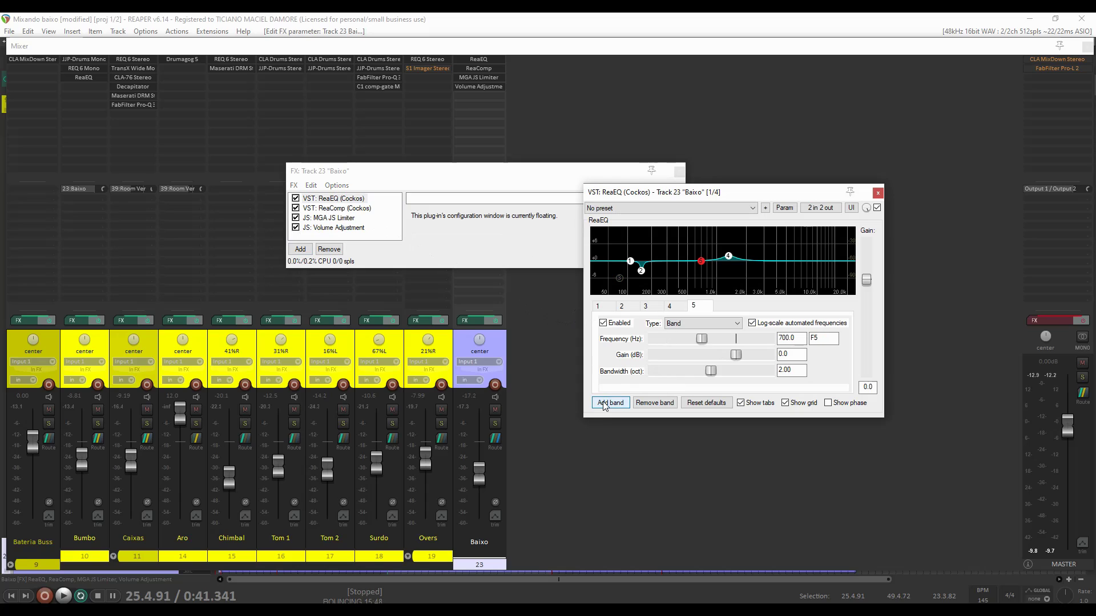
drag(705, 340, 666, 339)
drag(797, 338, 771, 335)
text(60)
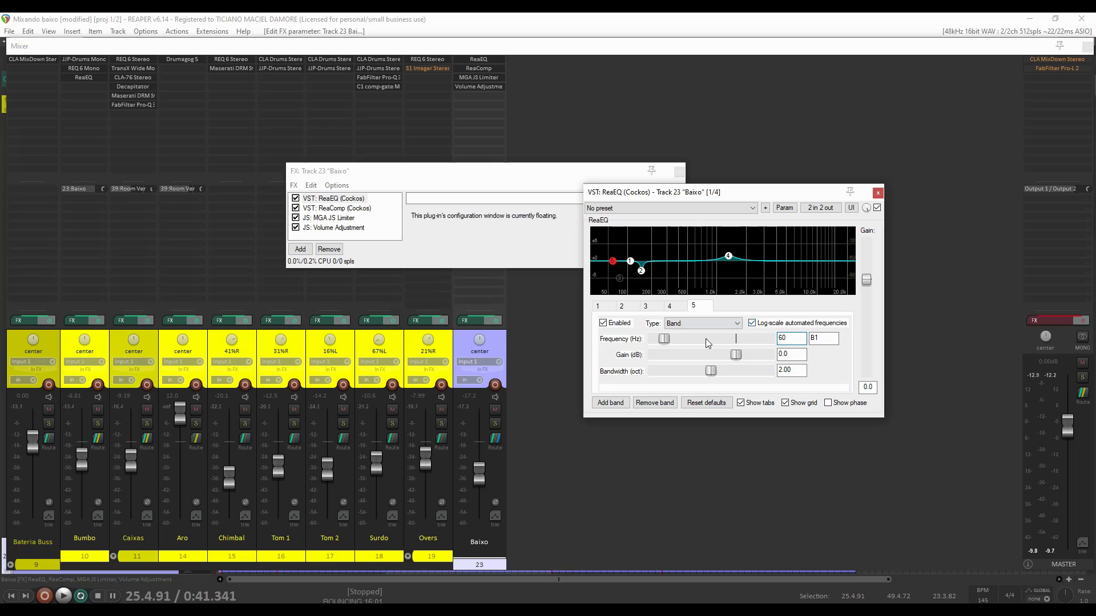
click(680, 324)
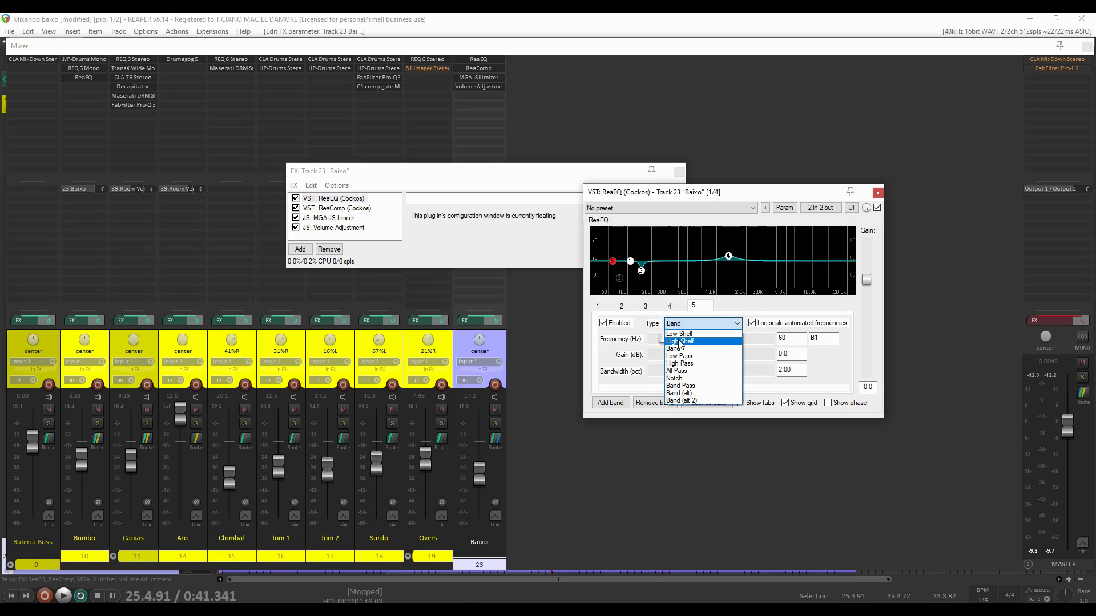
click(685, 364)
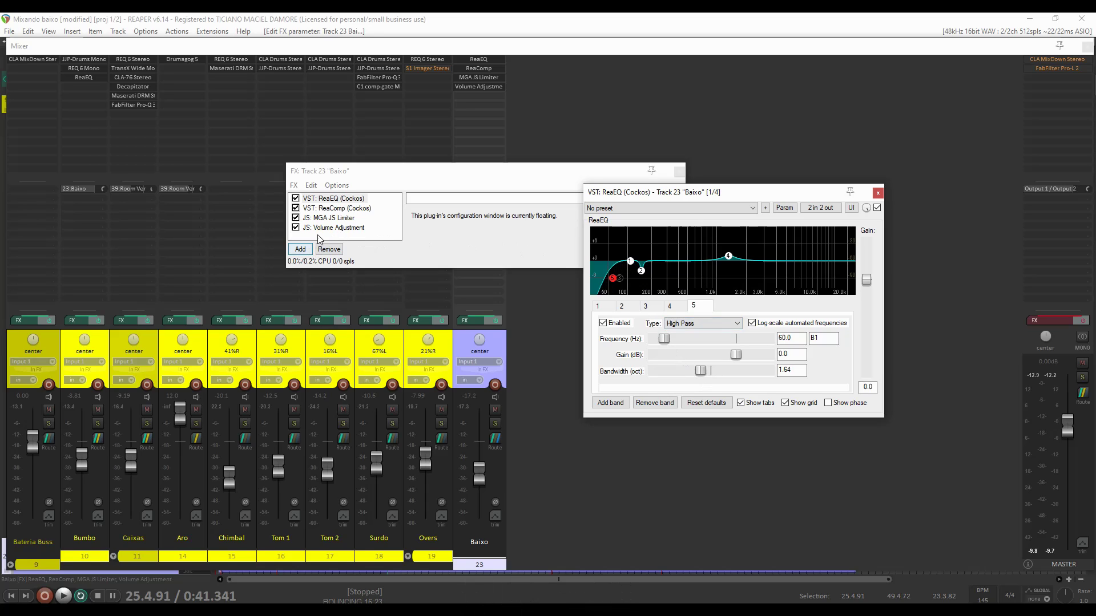
Add the JS: Bass Manager/Booster plug-in at the end of the Baixo track's effects chain
click(308, 251)
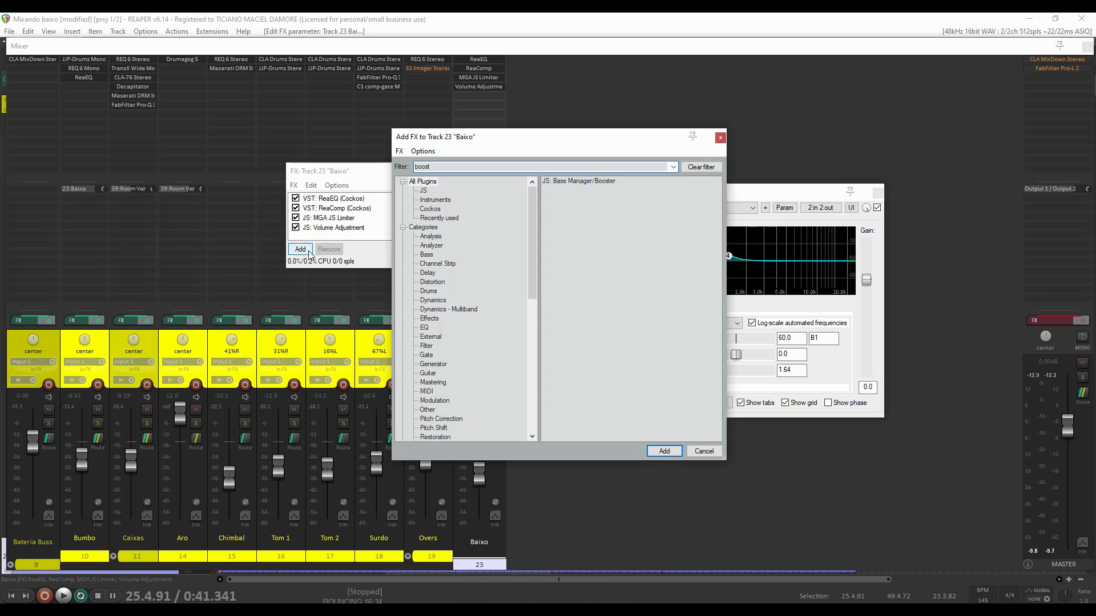
click(575, 181)
click(656, 455)
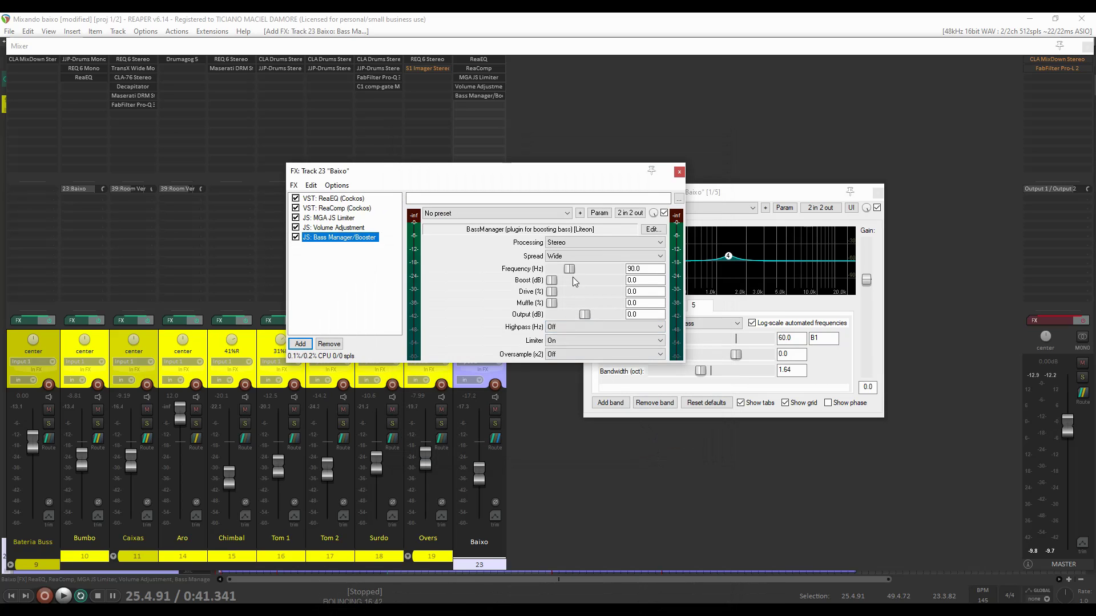
Set the Bass Manager/Booster to Mono processing, with a frequency of 60 Hz and a boost of 4 dB
click(585, 244)
click(583, 259)
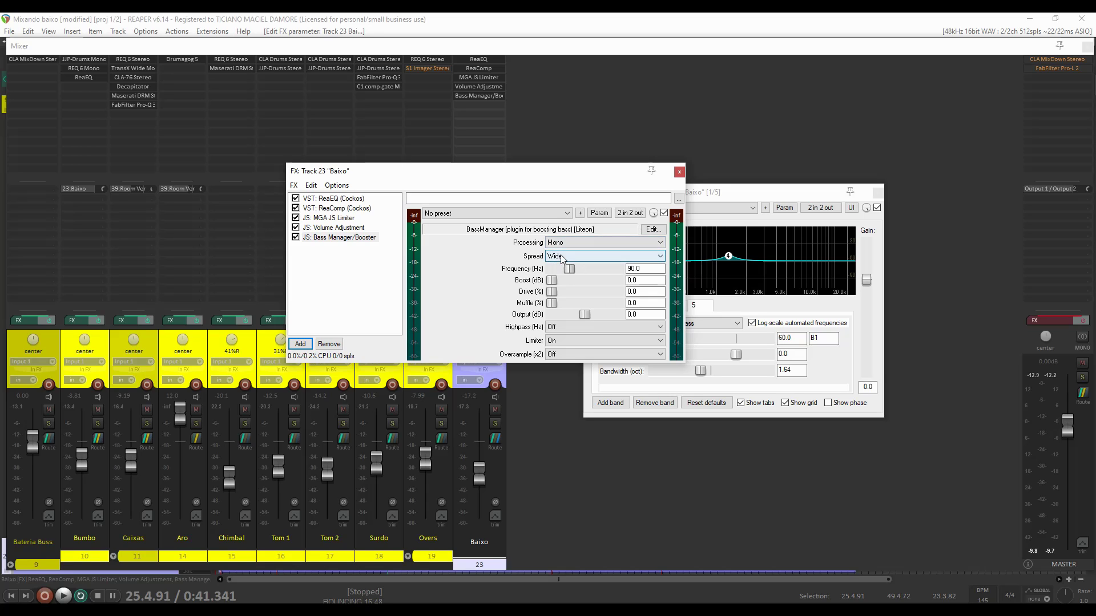
double_click(637, 268)
text(60)
double_click(638, 279)
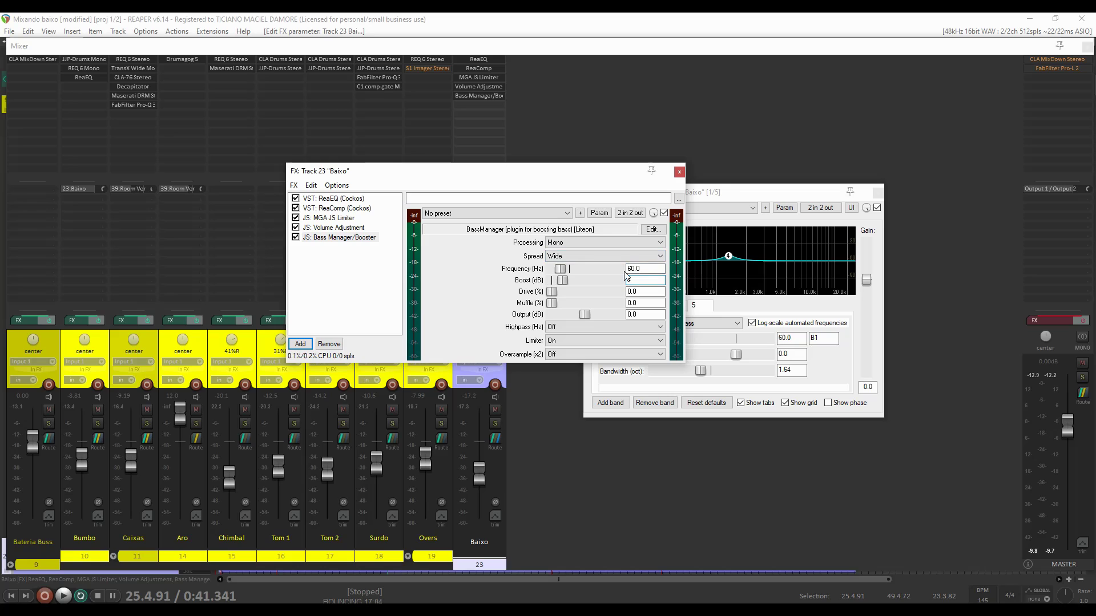
Play the section while toggling the Bass Manager/Booster's bypass to compare the bass with and without the boost
key(space)
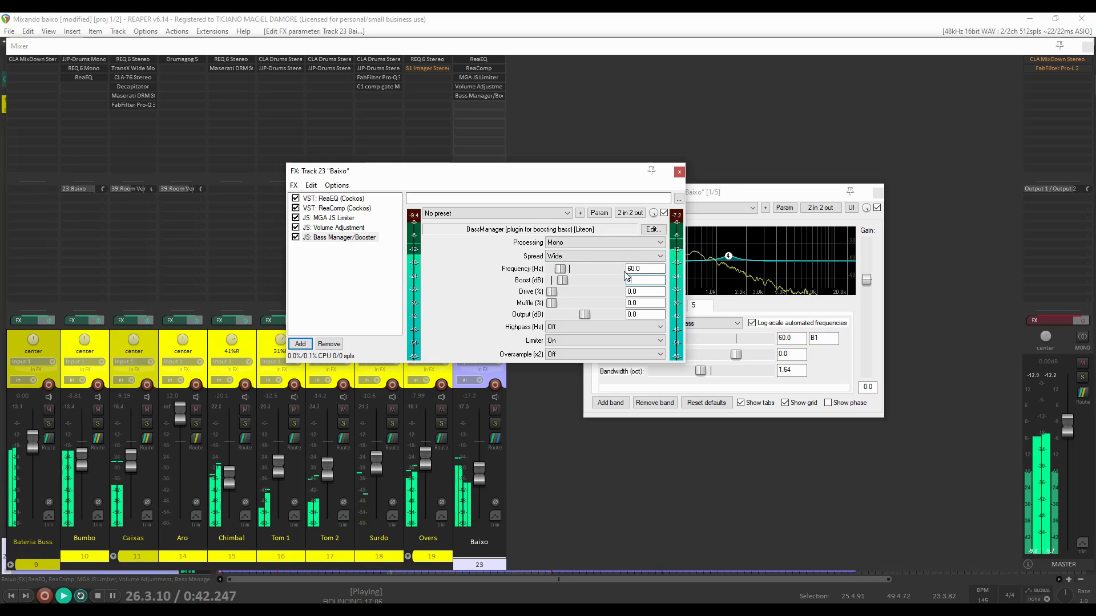
click(296, 237)
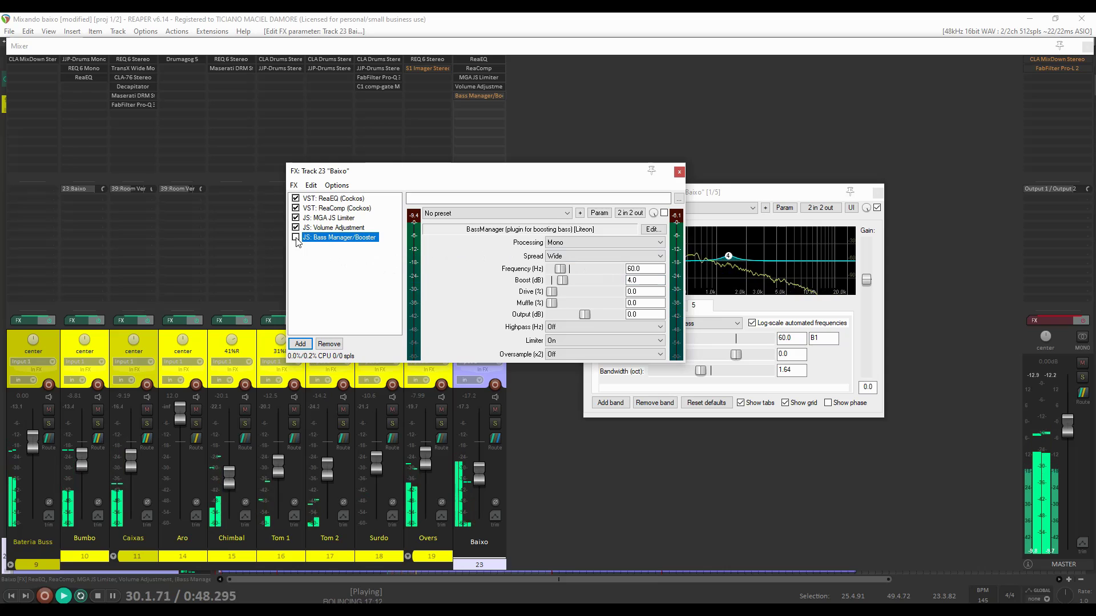
click(295, 237)
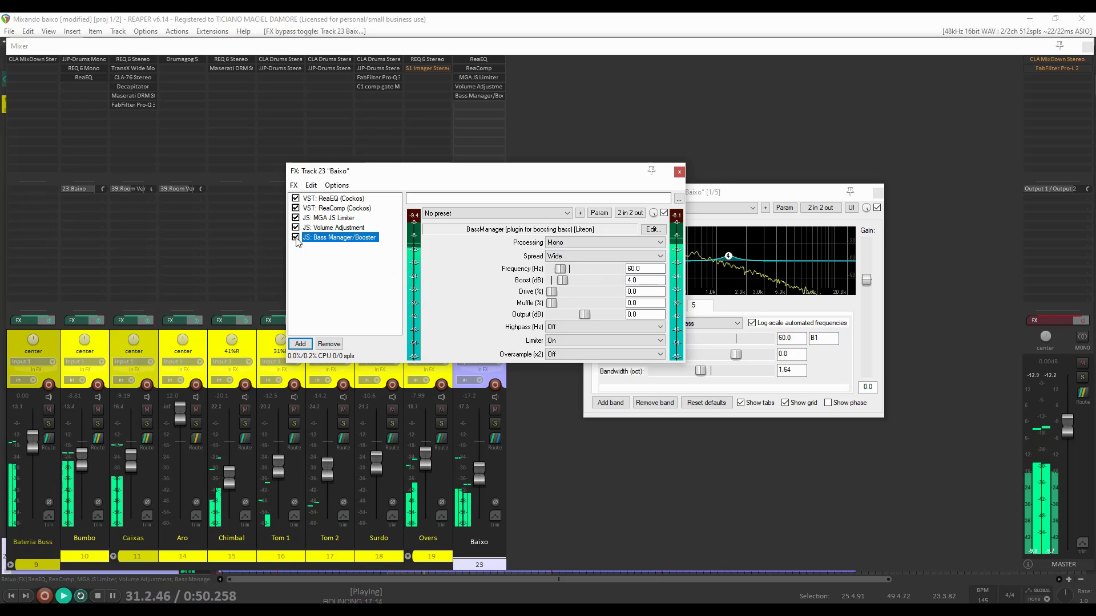
key(space)
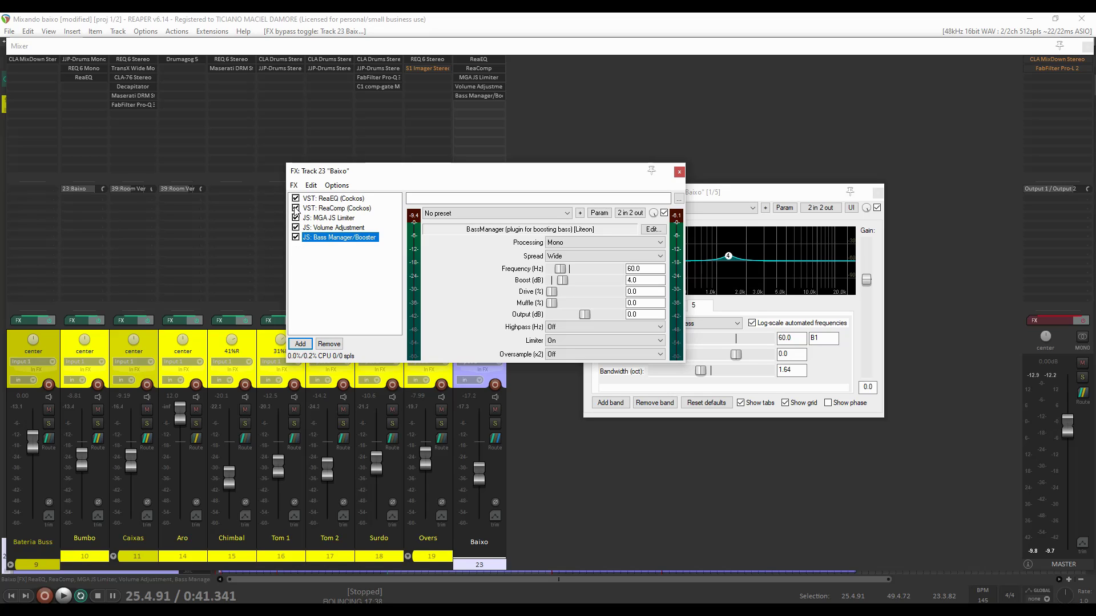
Bypass the limiter, Volume Adjustment and Bass Manager/Booster, and add the VST3: PuigChild 660 Mono (Waves) to the Baixo track
click(295, 227)
click(296, 237)
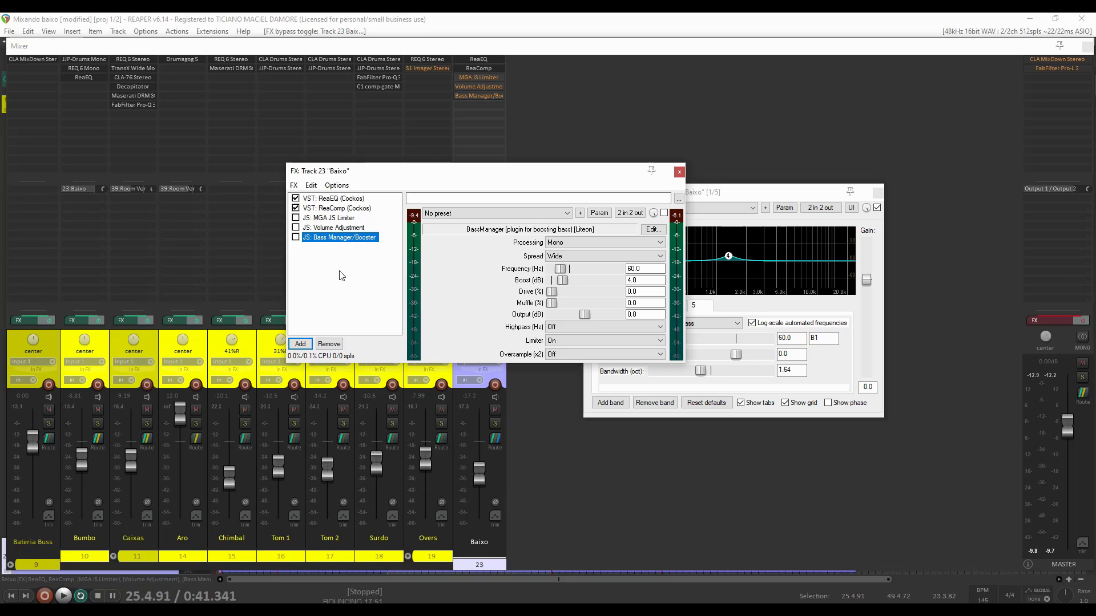
click(301, 344)
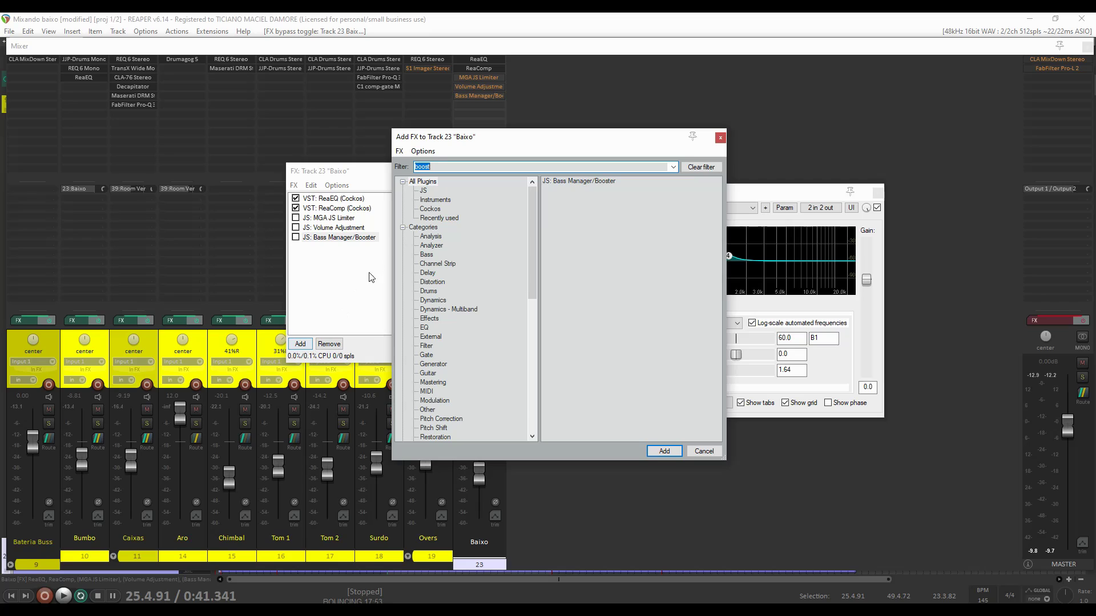
text(660)
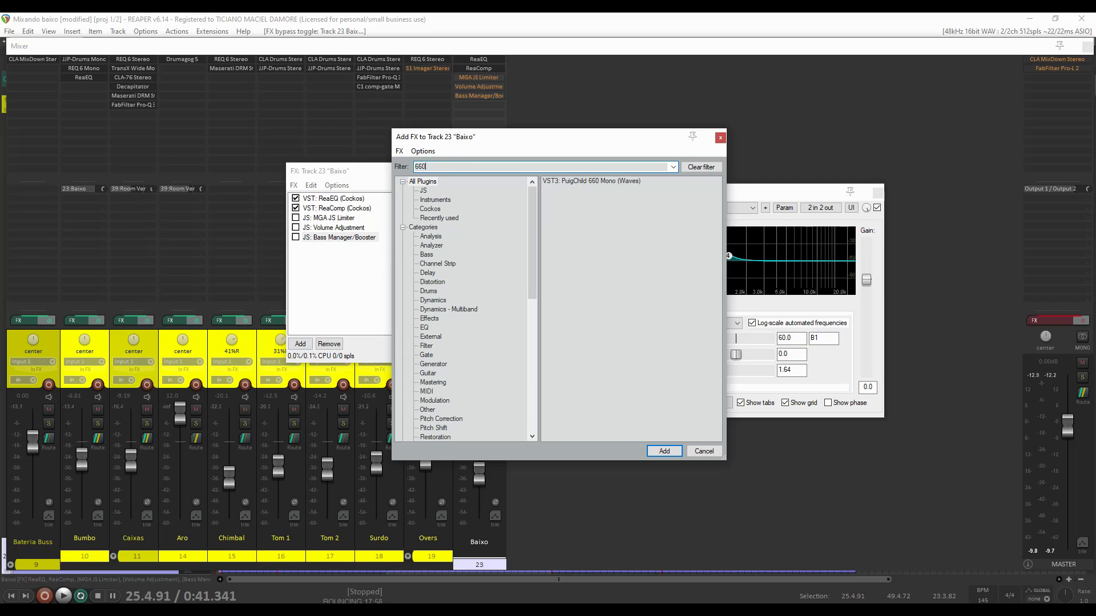
click(585, 180)
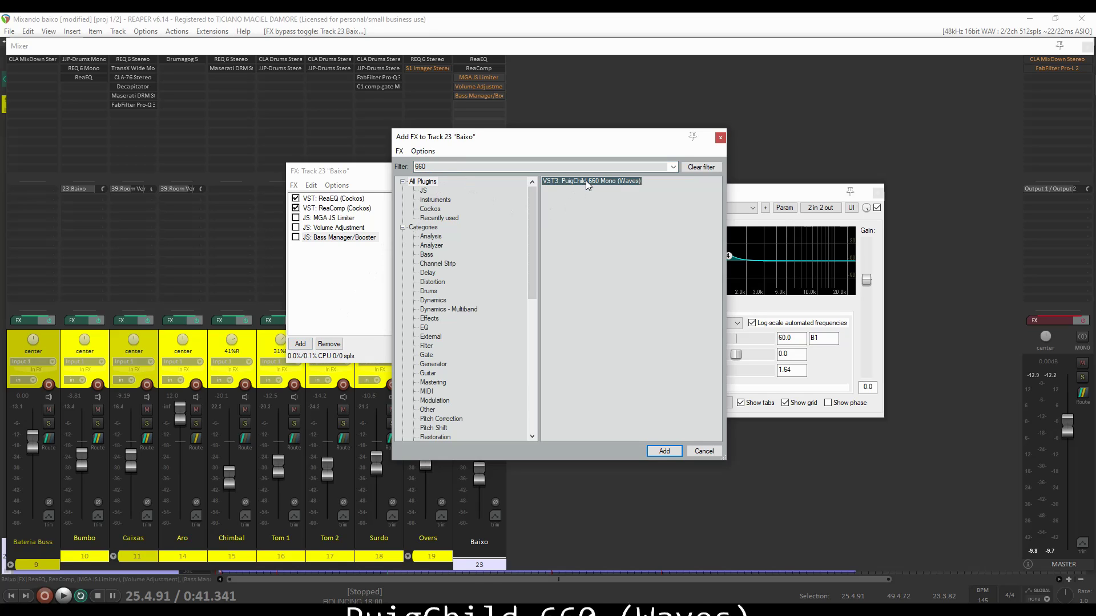
click(662, 451)
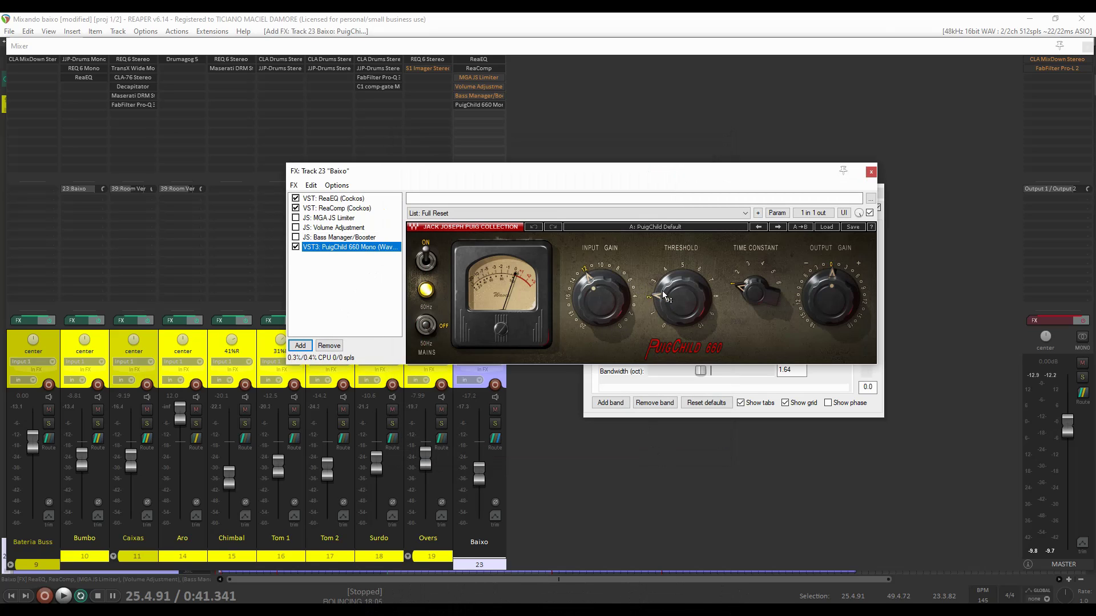
During playback, raise the PuigChild 660's threshold to about 3.2 and compare the sound with the plug-in bypassed
key(space)
click(661, 294)
drag(660, 294, 659, 282)
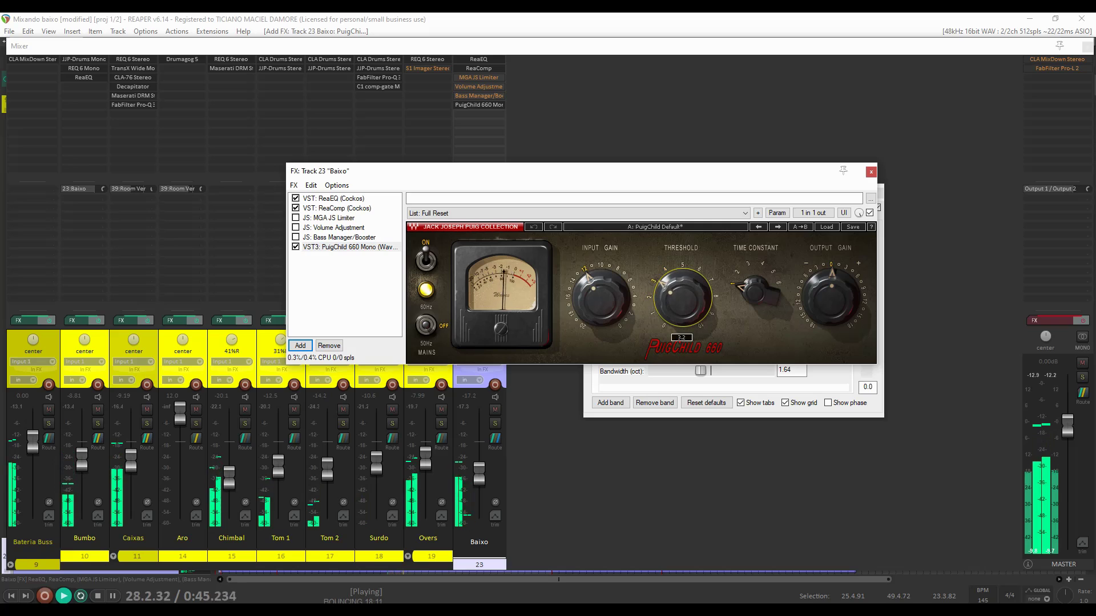
click(869, 212)
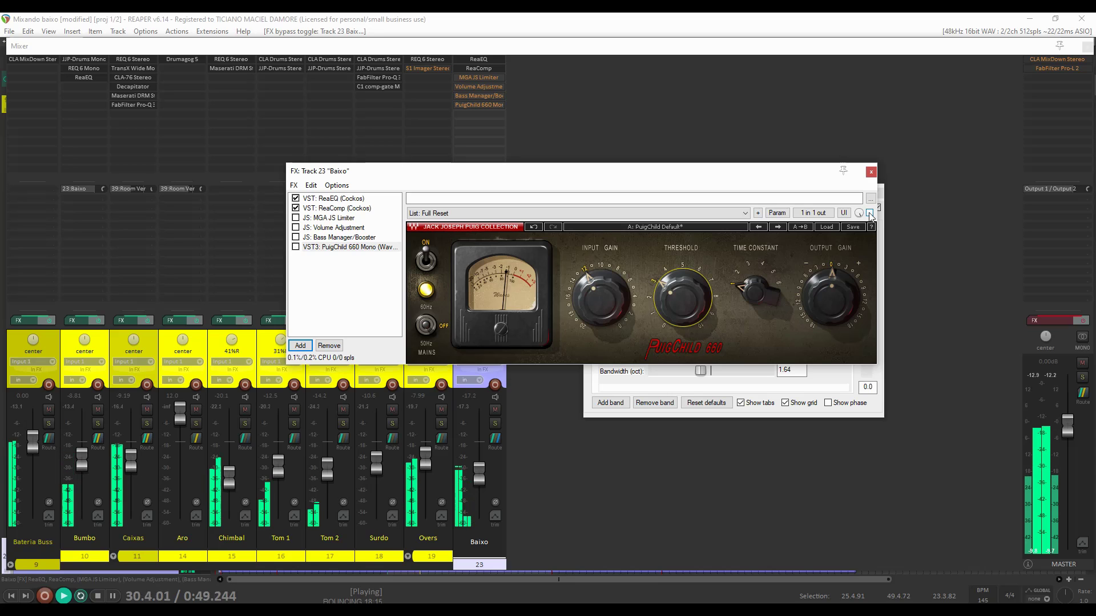
click(869, 213)
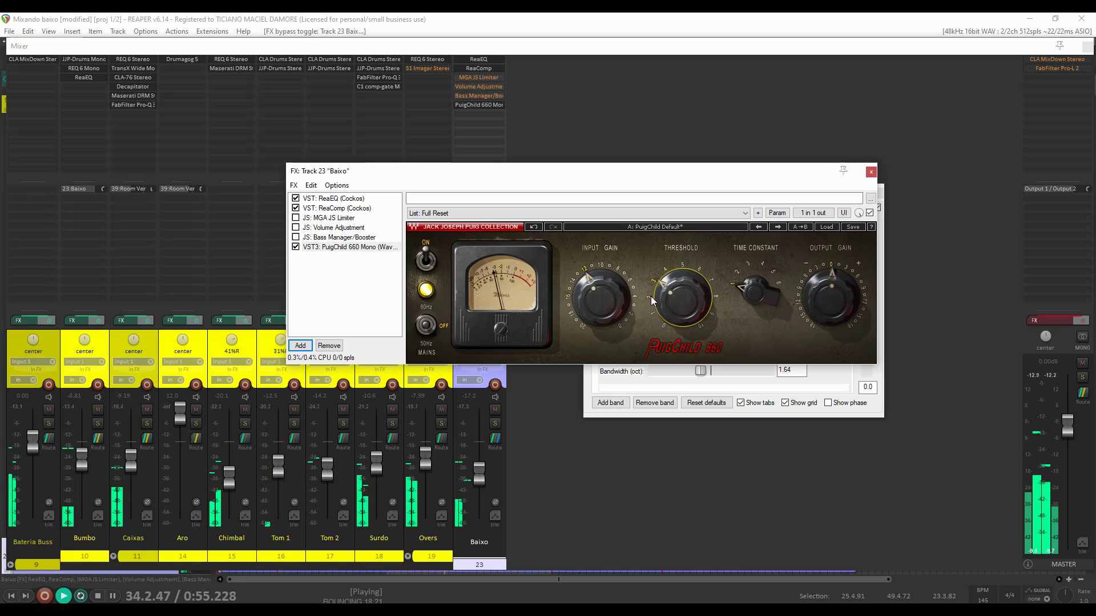
During playback, set the PuigChild 660's input gain to 7, compare it with the bypassed sound, and stop playback
drag(616, 292, 594, 302)
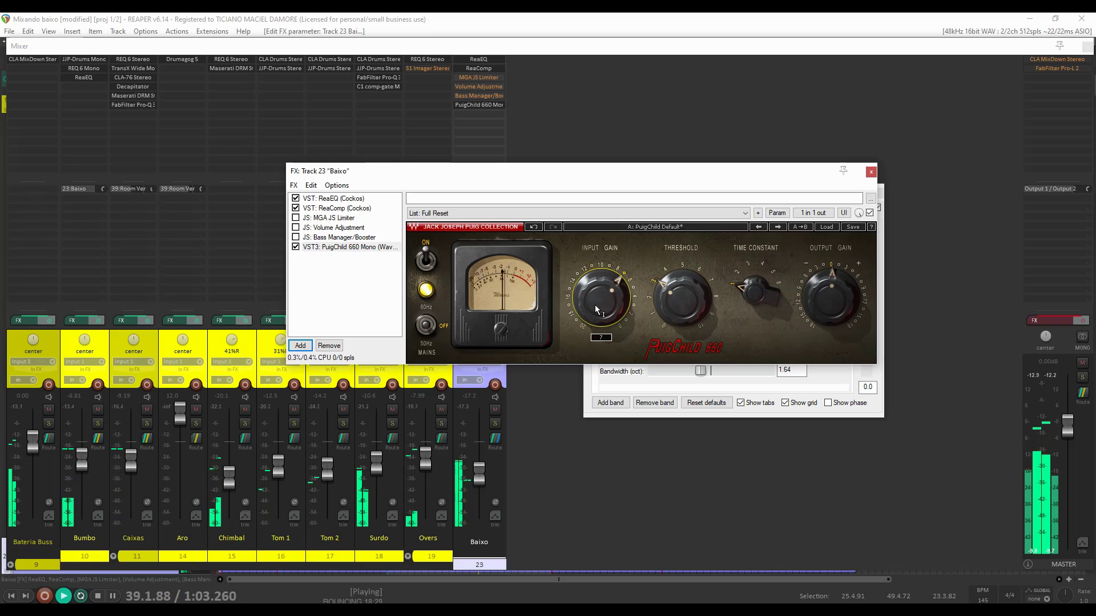
click(869, 214)
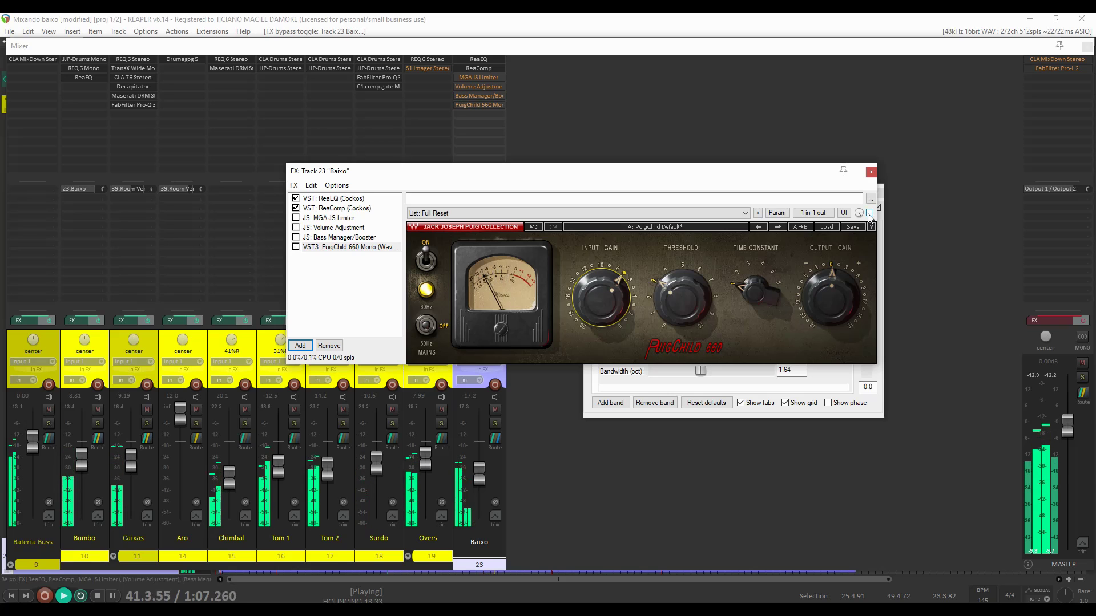
click(869, 214)
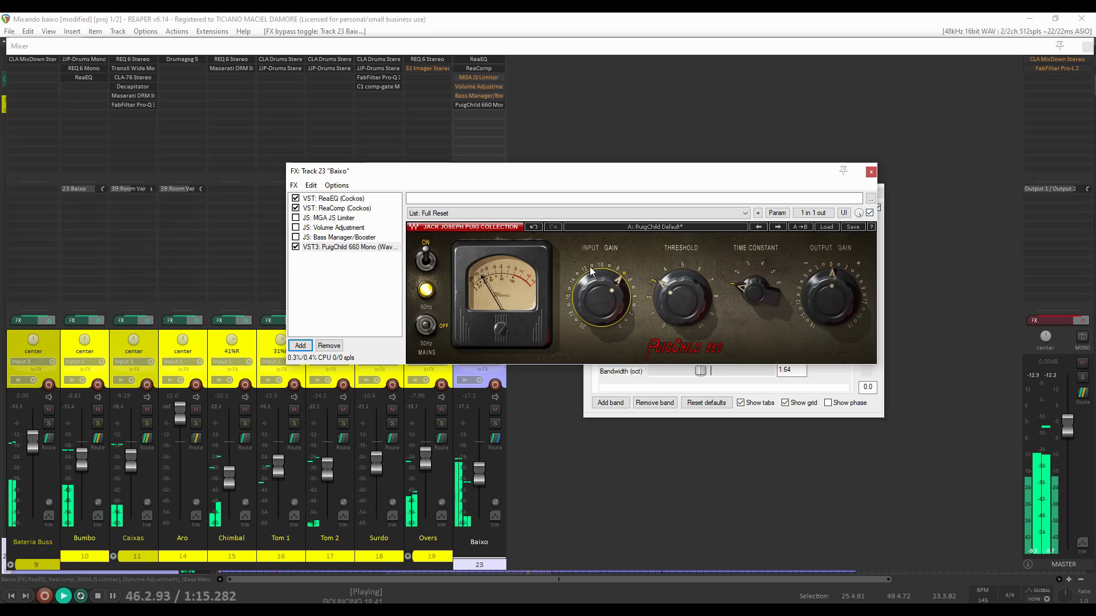
key(space)
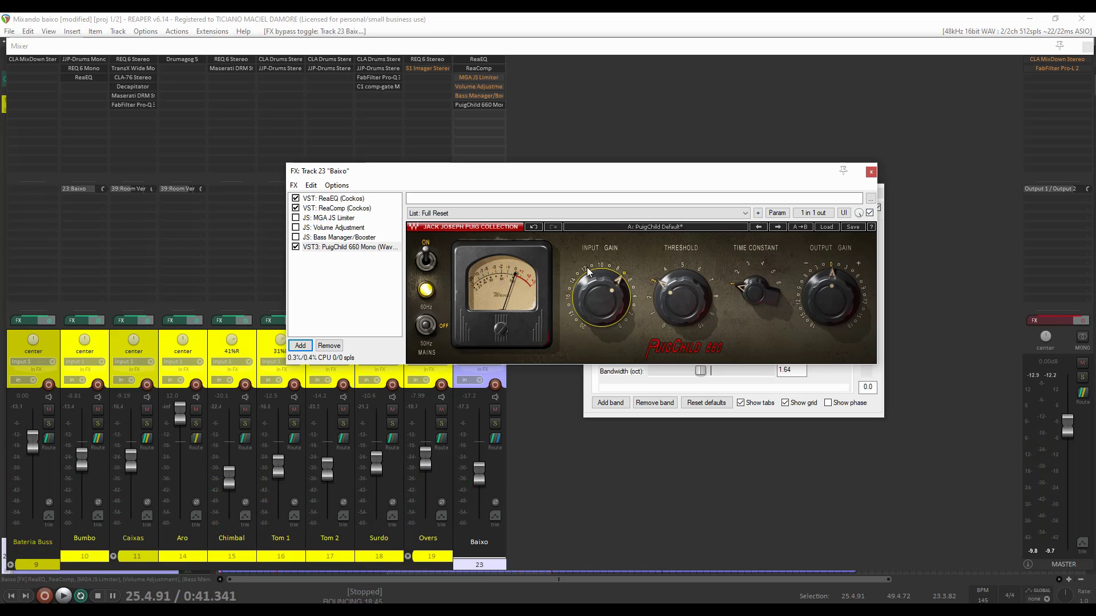
Bypass the PuigChild 660 and add the VST3: Maserati B72 Mono (Waves) to the Baixo track
click(295, 247)
click(305, 346)
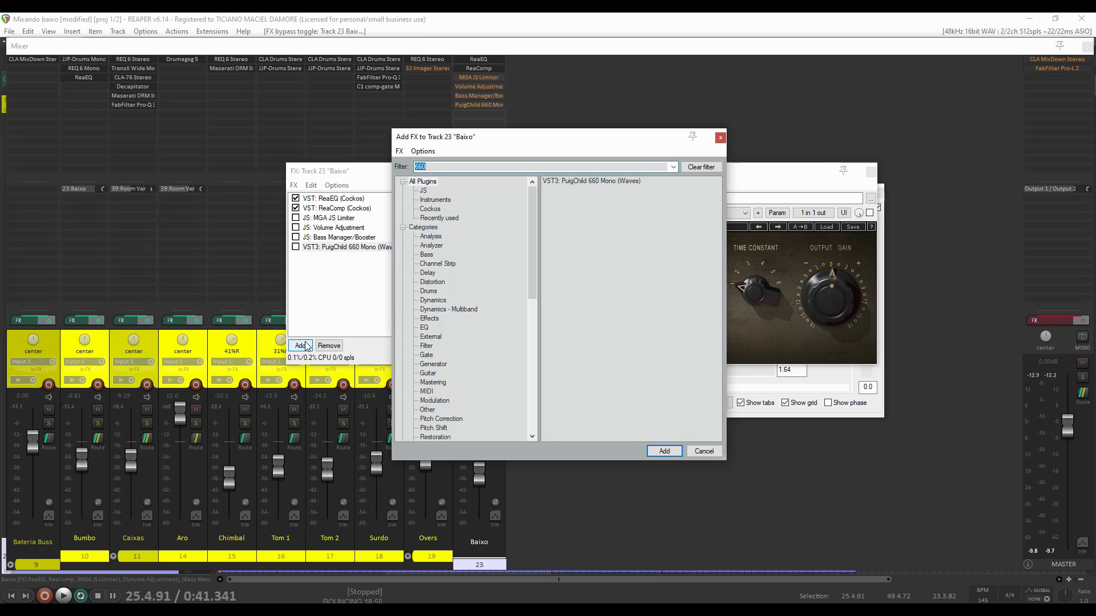
text(masera)
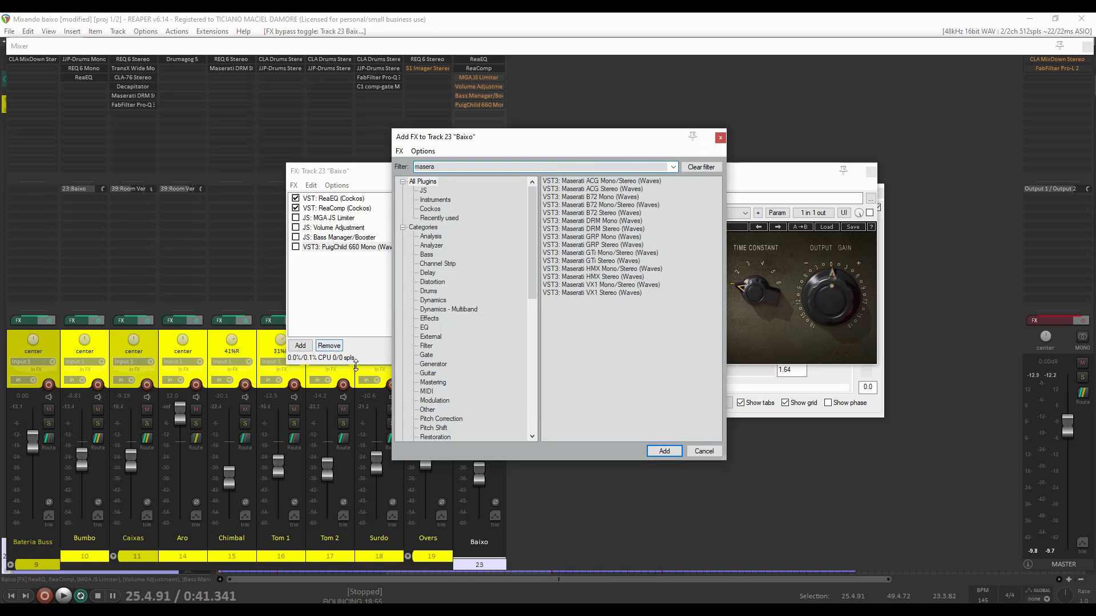
click(609, 197)
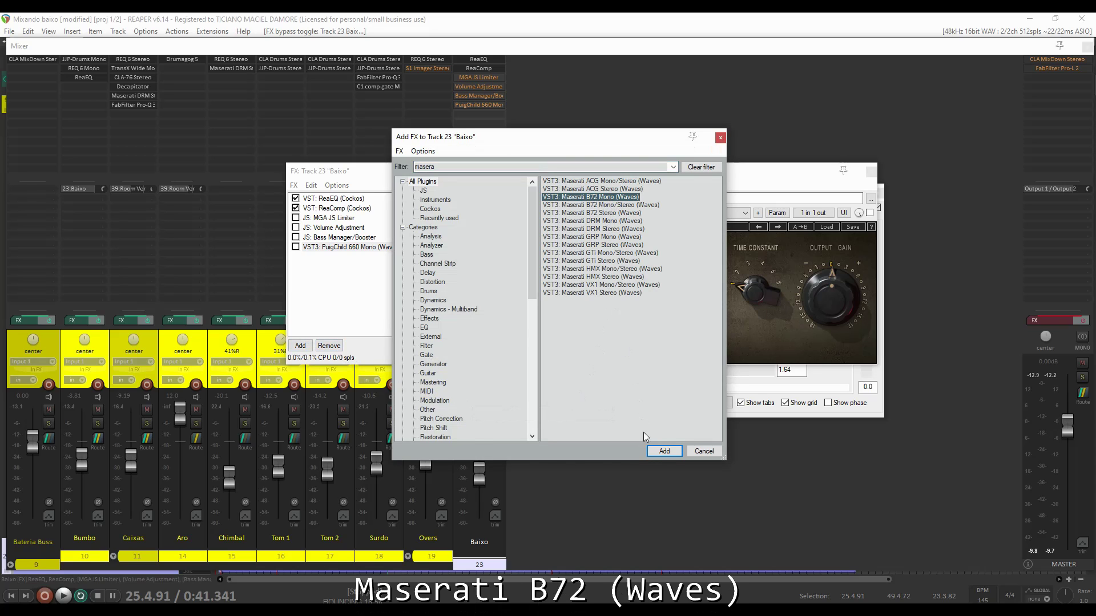
click(664, 451)
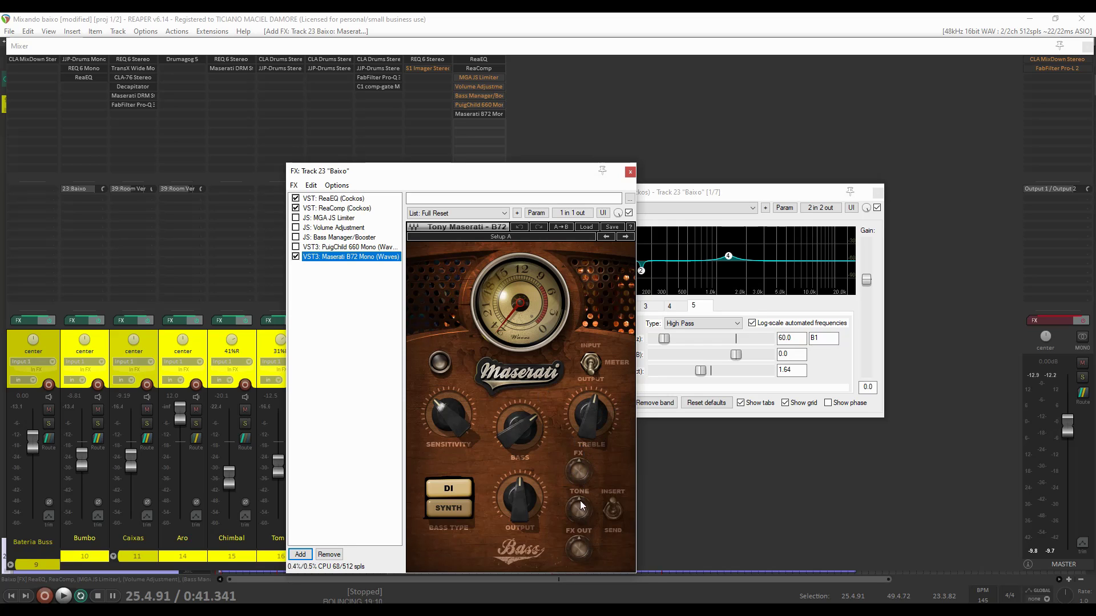
Play the section and toggle the Maserati B72's bypass to compare the bass with and without it
mouse_move(592, 422)
key(space)
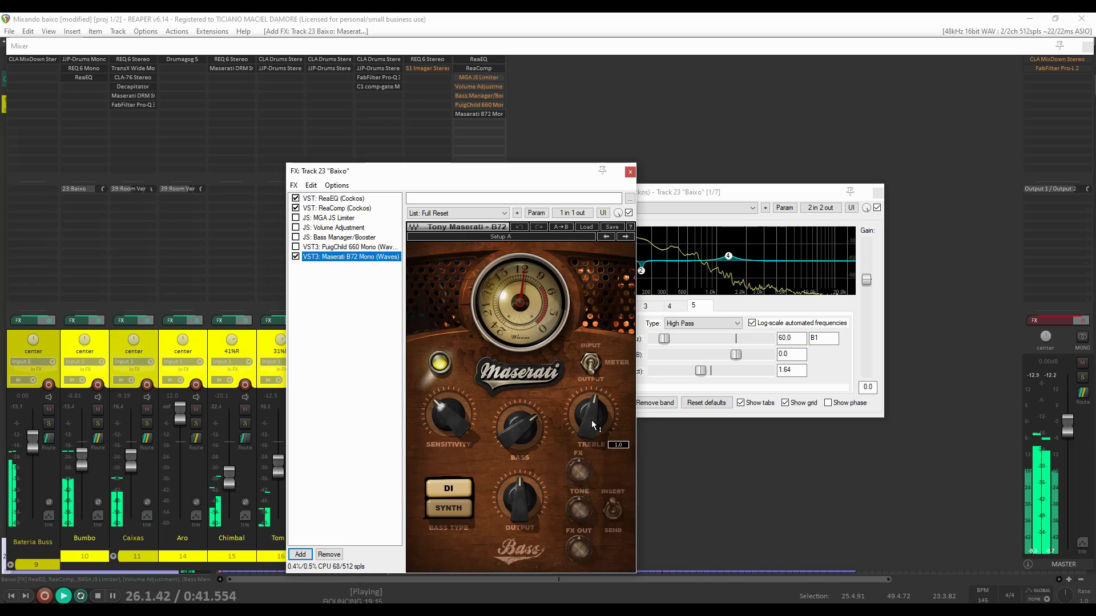
click(629, 213)
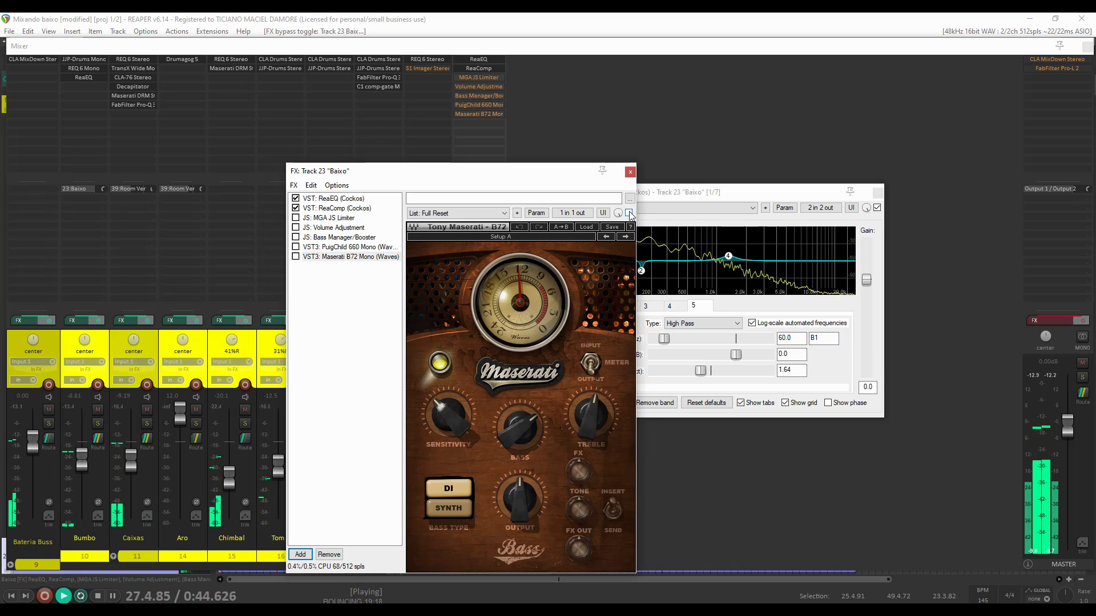
click(629, 213)
During playback, adjust the Maserati B72's sensitivity and output, set its treble to about 1.2, and stop playback
drag(508, 430, 449, 419)
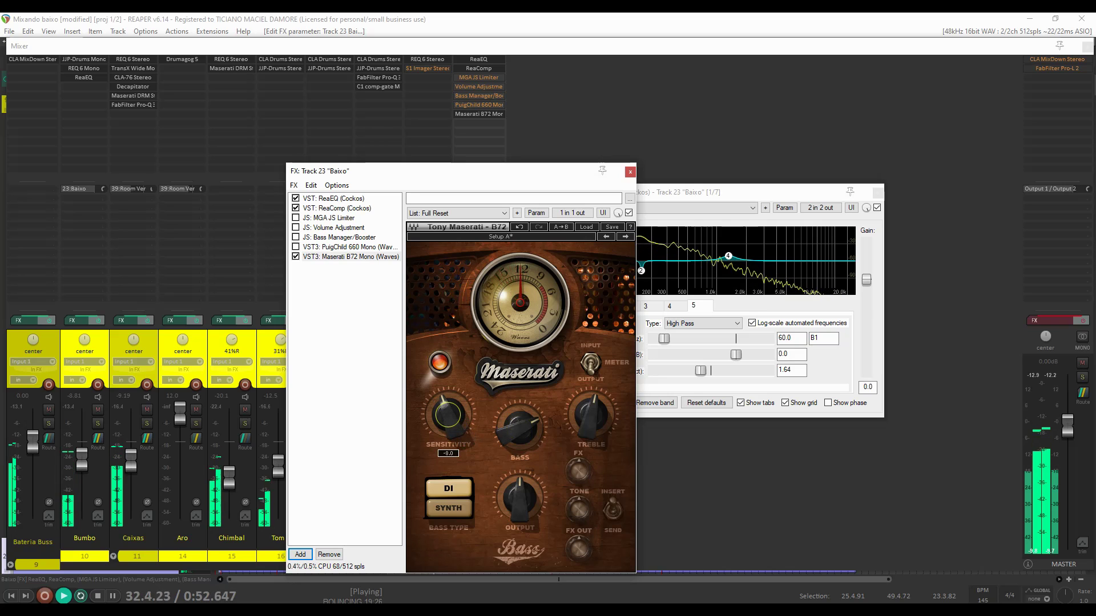
drag(519, 498, 519, 488)
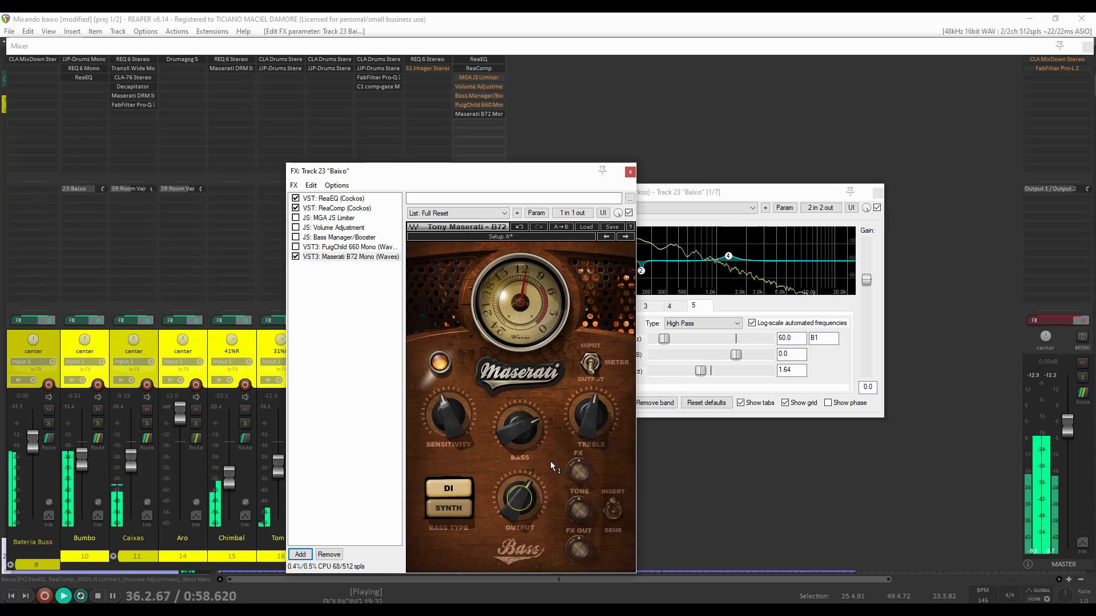
drag(590, 418, 590, 377)
drag(590, 414, 590, 485)
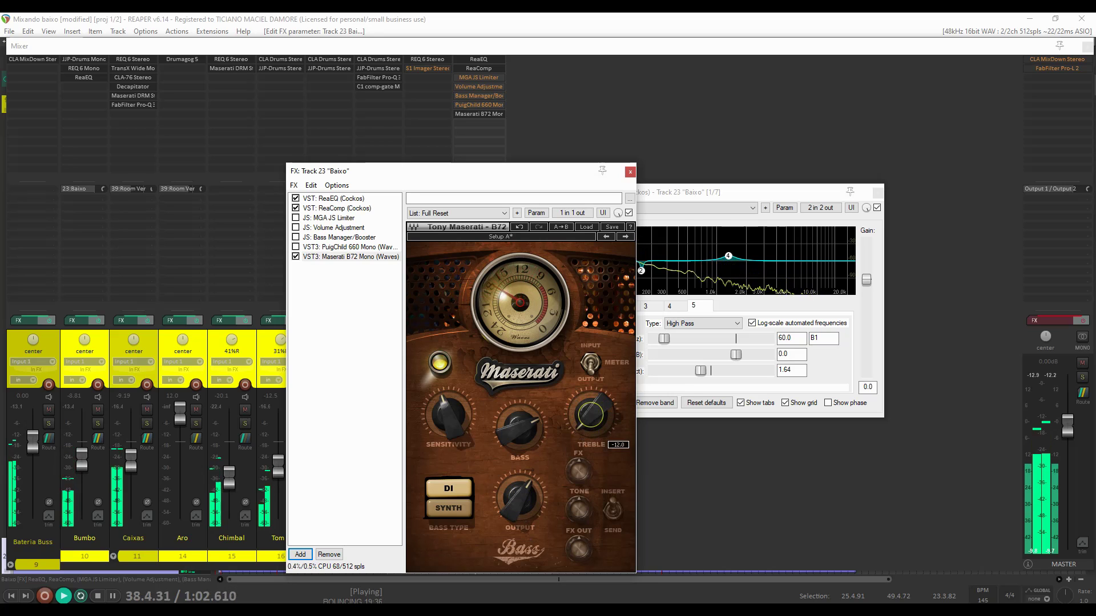
drag(590, 412, 590, 376)
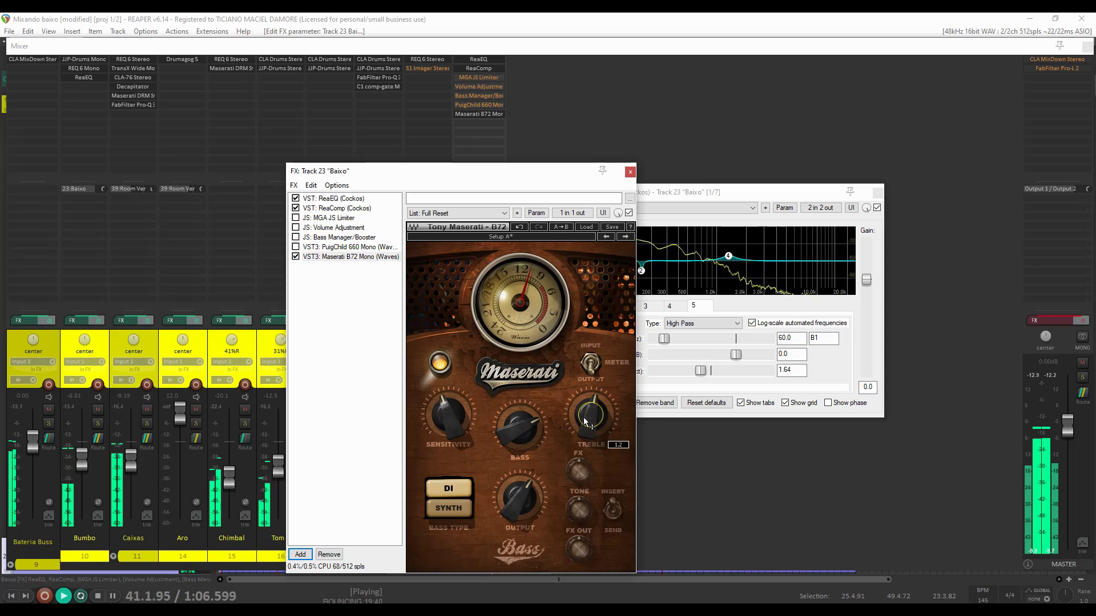
key(space)
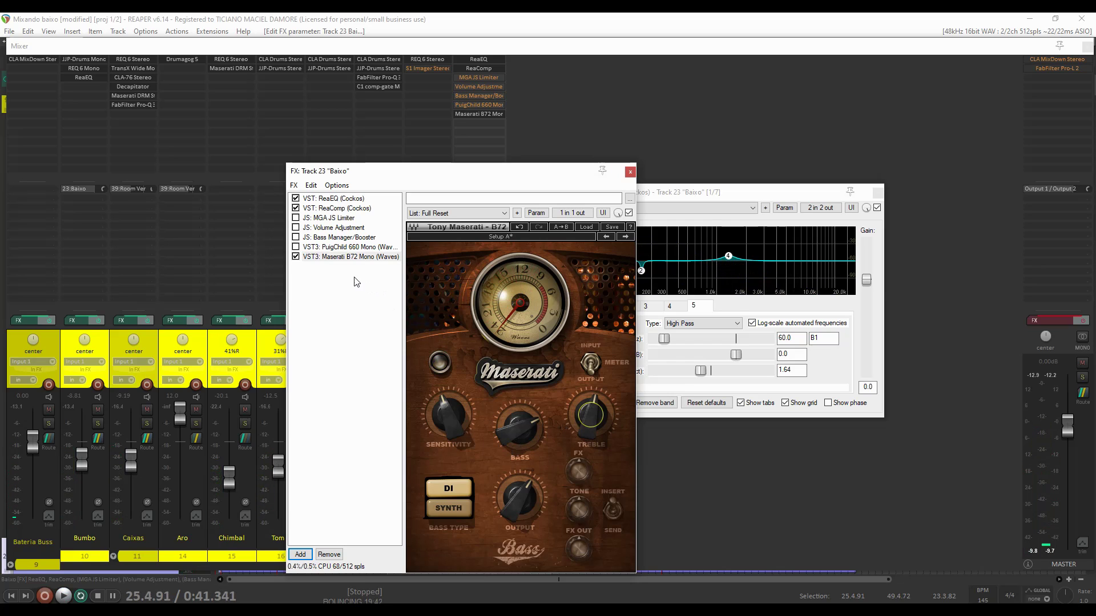
Bypass the Maserati B72 and add the VST3: CLA Bass Mono/Stereo (Waves) to the Baixo track
click(296, 258)
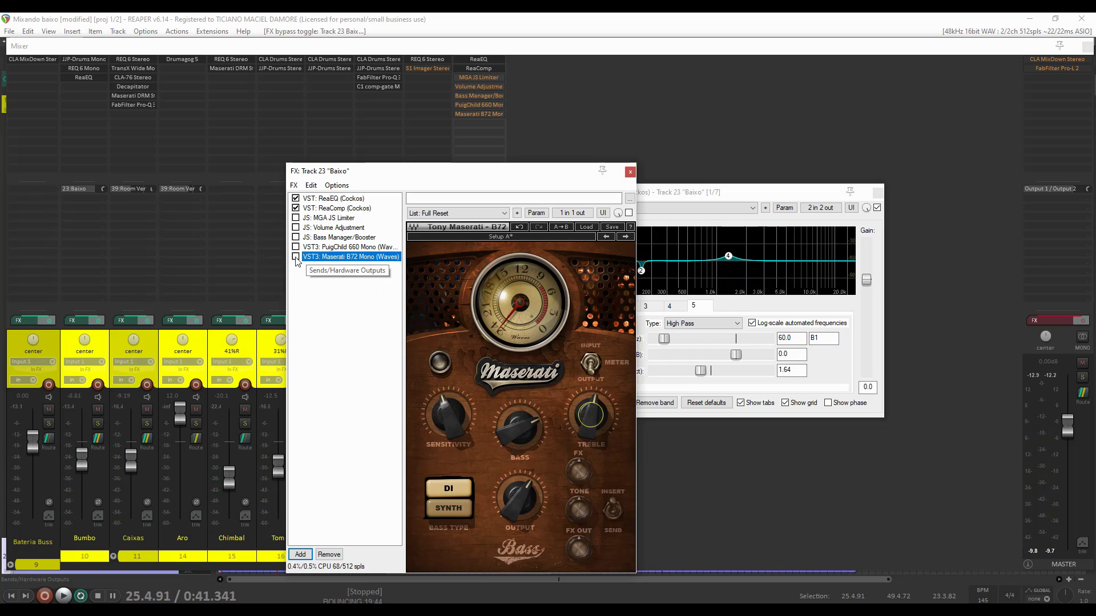
click(301, 555)
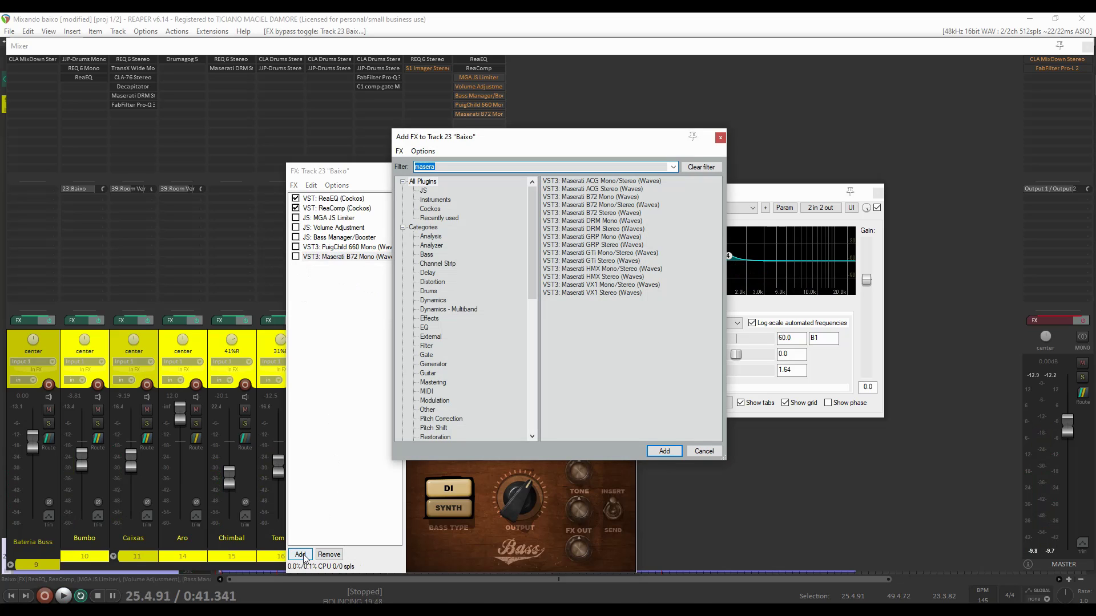
text(cla)
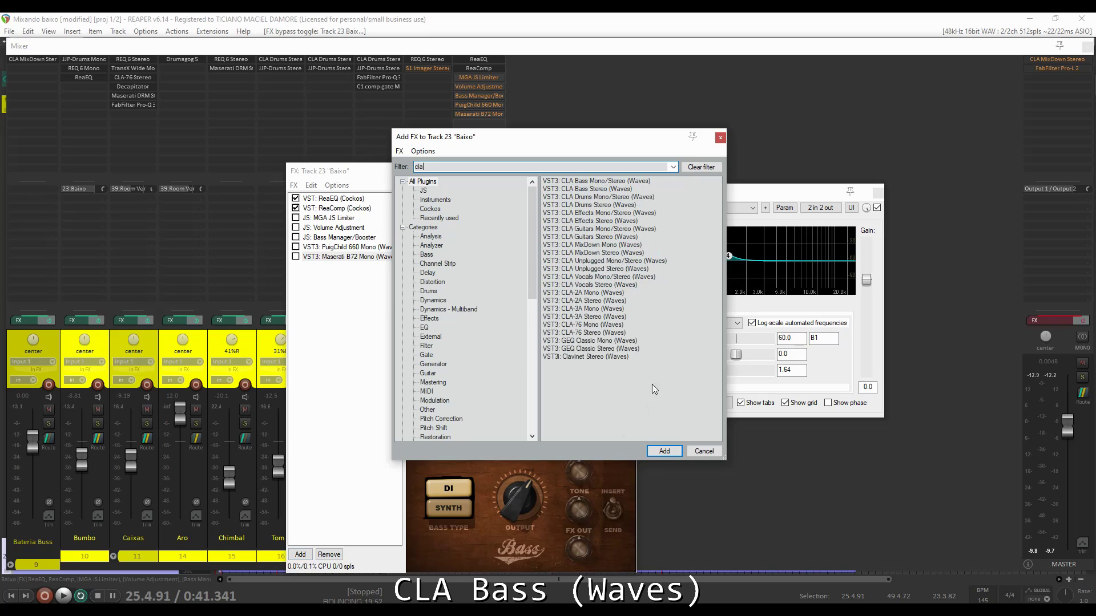
click(607, 181)
click(663, 452)
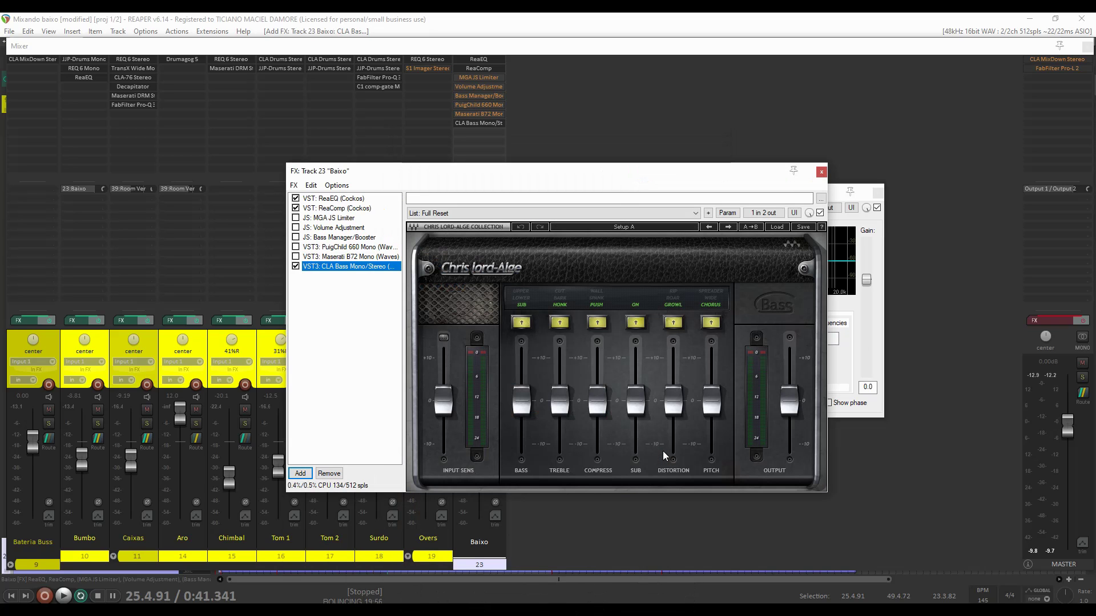
Play the section and toggle the CLA Bass's bypass to compare the processed and unprocessed bass
key(space)
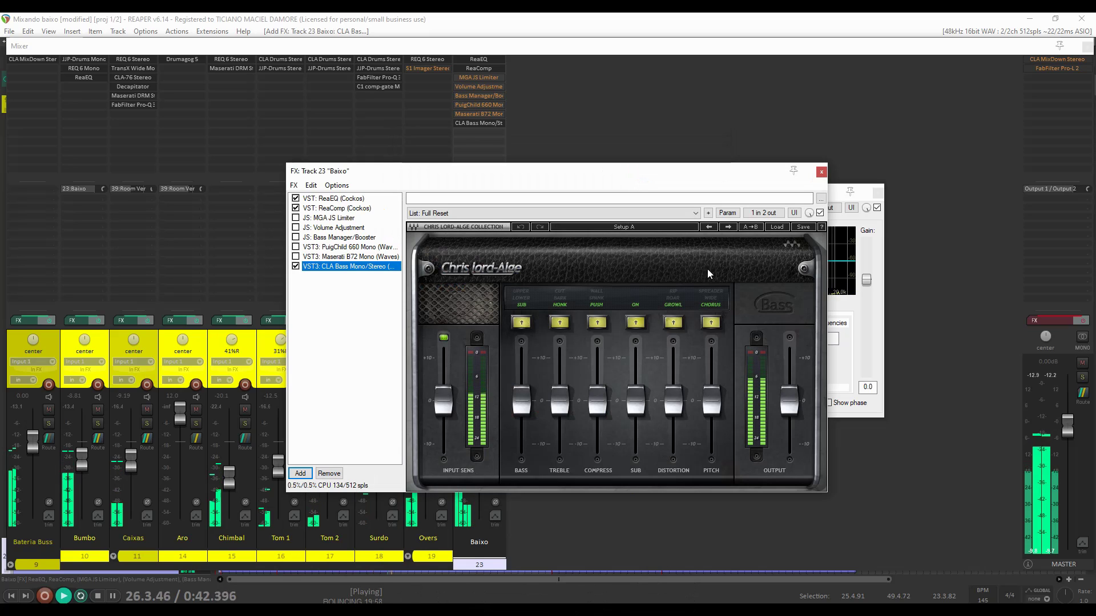
click(820, 213)
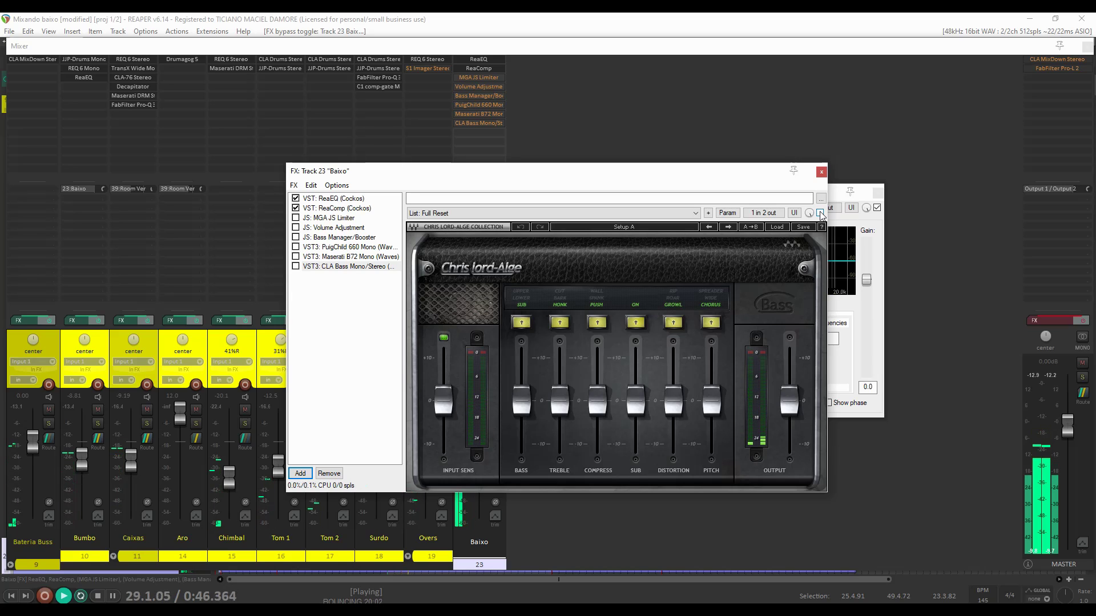
click(820, 213)
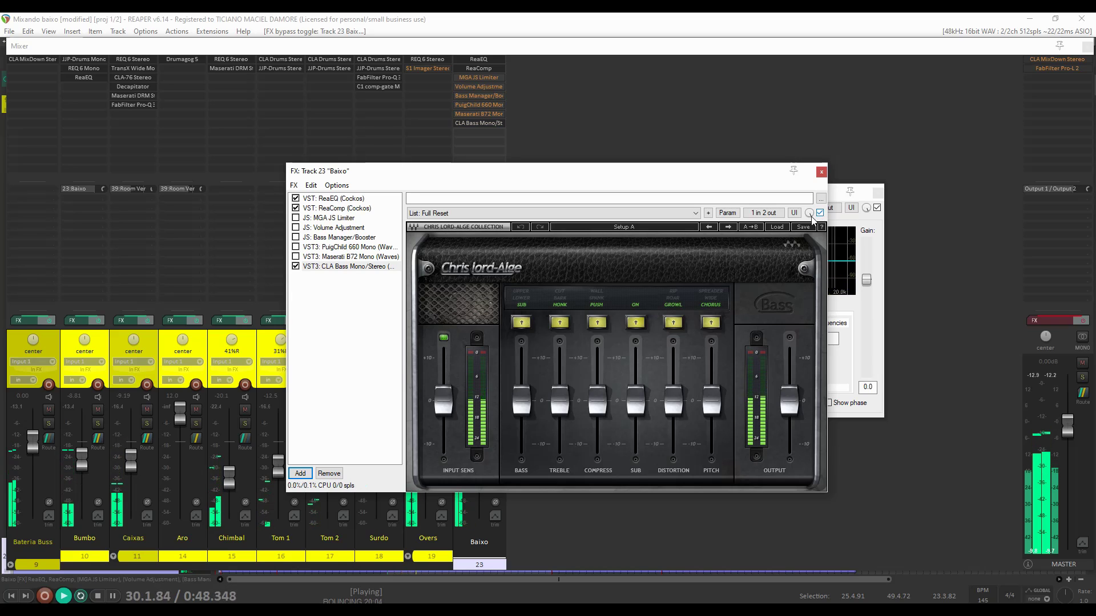
Raise the CLA Bass's Bass fader slightly, audition the Lower and Upper modes, and return it to Sub
mouse_move(521, 402)
mouse_down()
mouse_move(521, 374)
mouse_move(521, 394)
mouse_up()
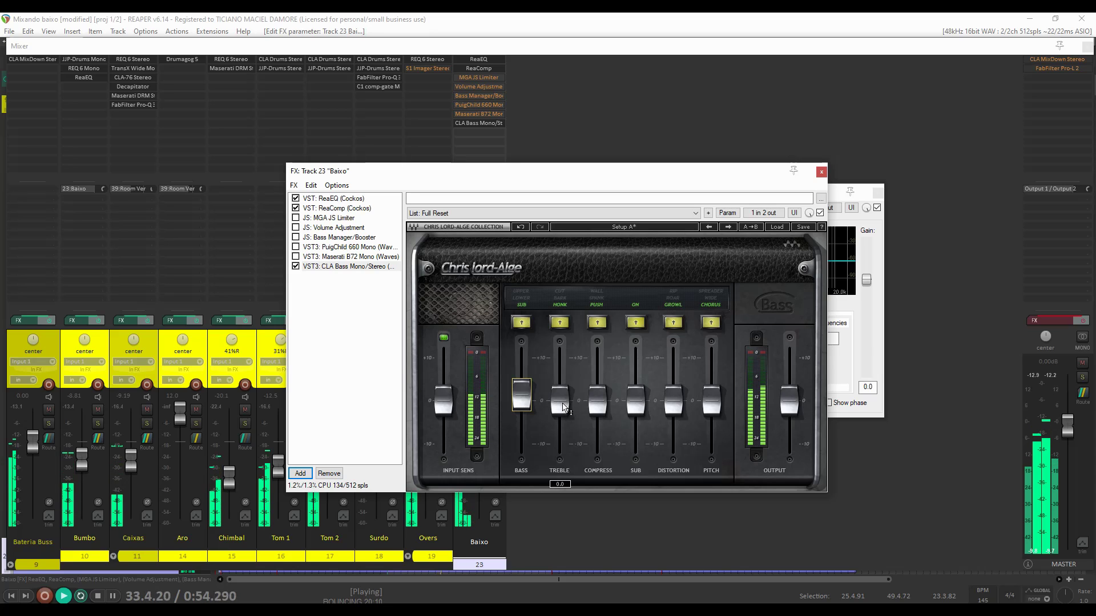
click(525, 302)
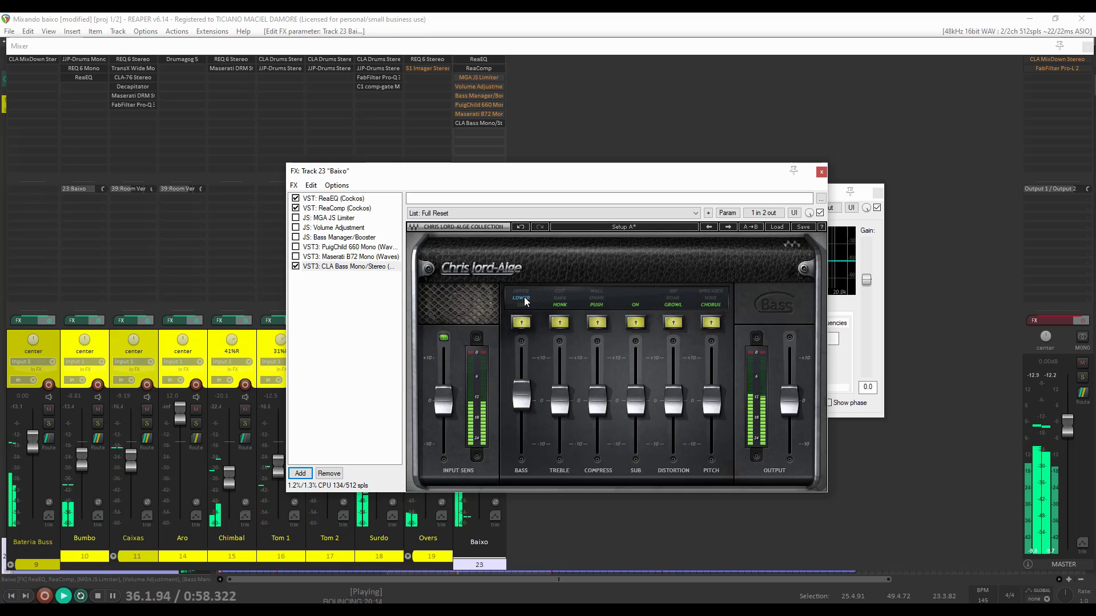
click(526, 292)
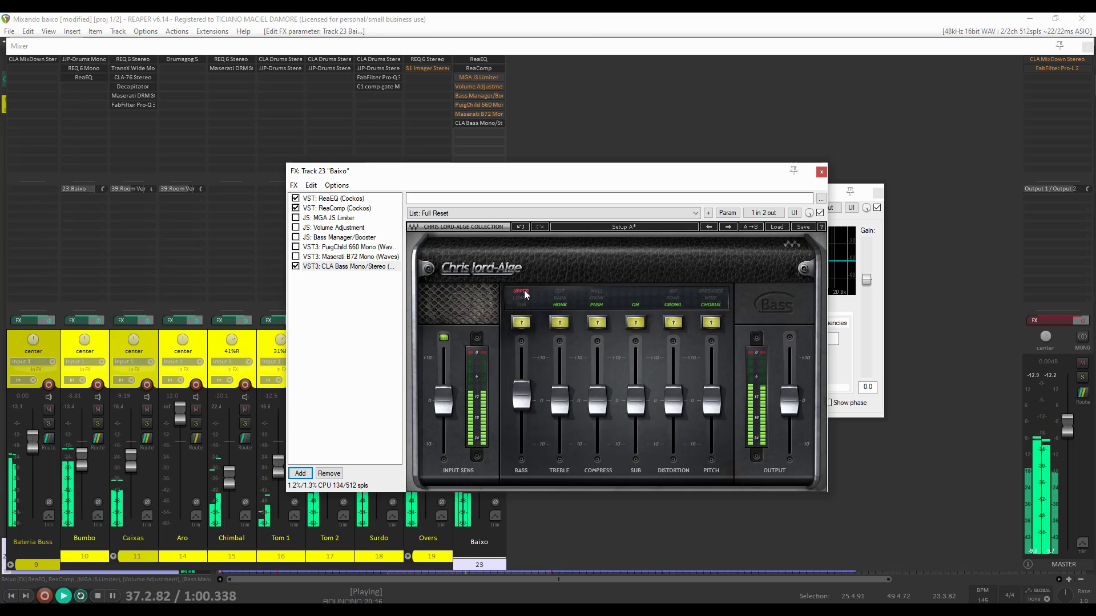
click(522, 305)
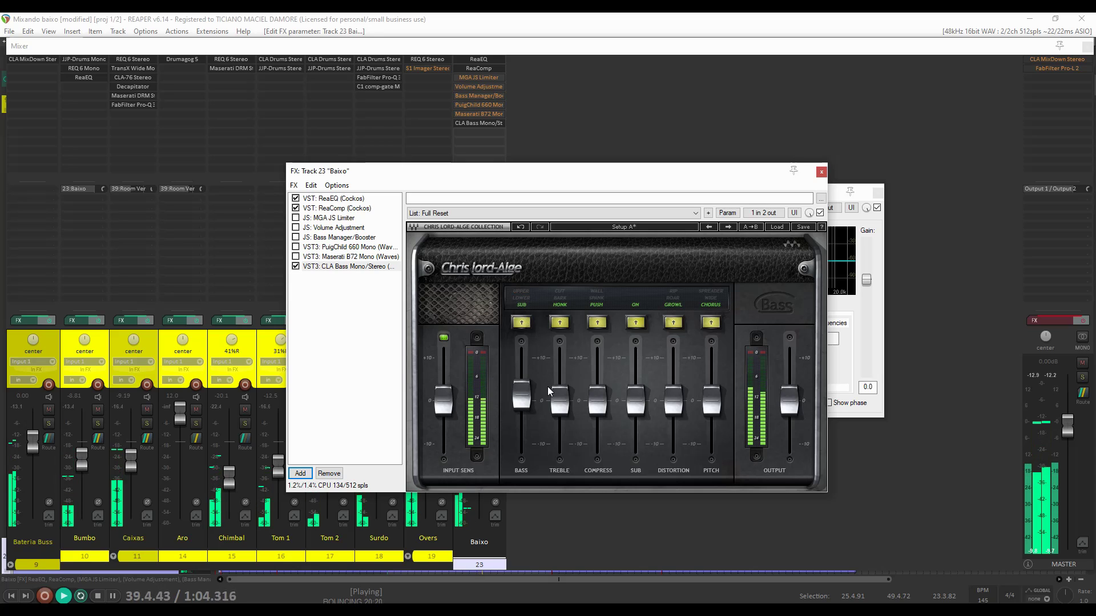
Audition the CLA Bass's treble at about 8.9 before returning it near zero, and raise the Compress, Sub and Distortion faders
drag(548, 387, 548, 380)
drag(560, 378, 559, 362)
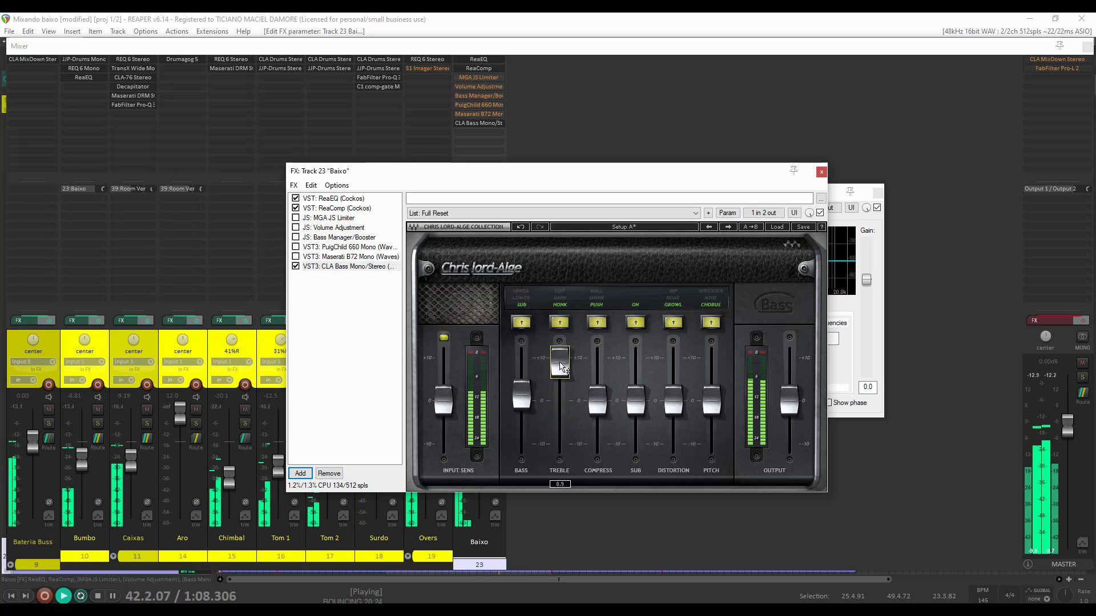
drag(561, 366, 678, 372)
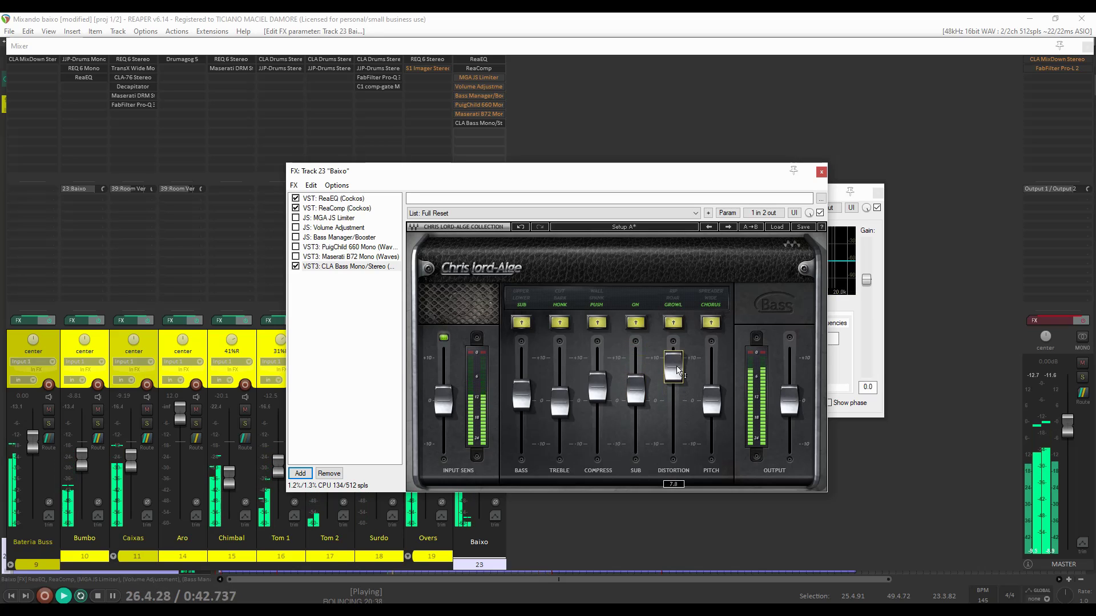
drag(679, 377, 679, 385)
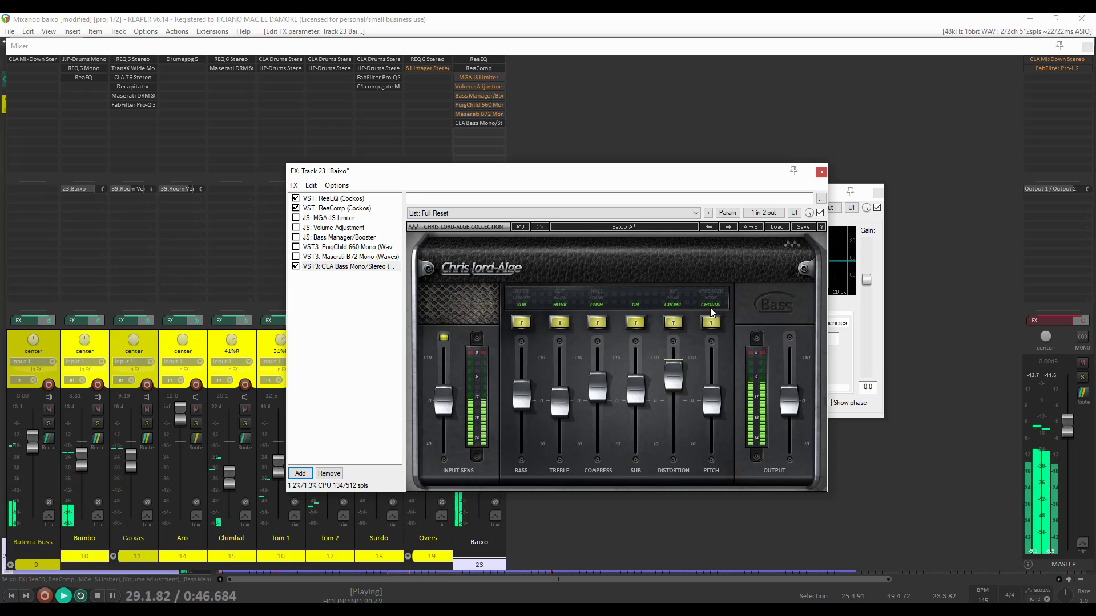
Toggle the CLA Bass's Pitch chorus to compare the sound, leave it off, and stop playback
click(712, 323)
click(714, 325)
click(713, 325)
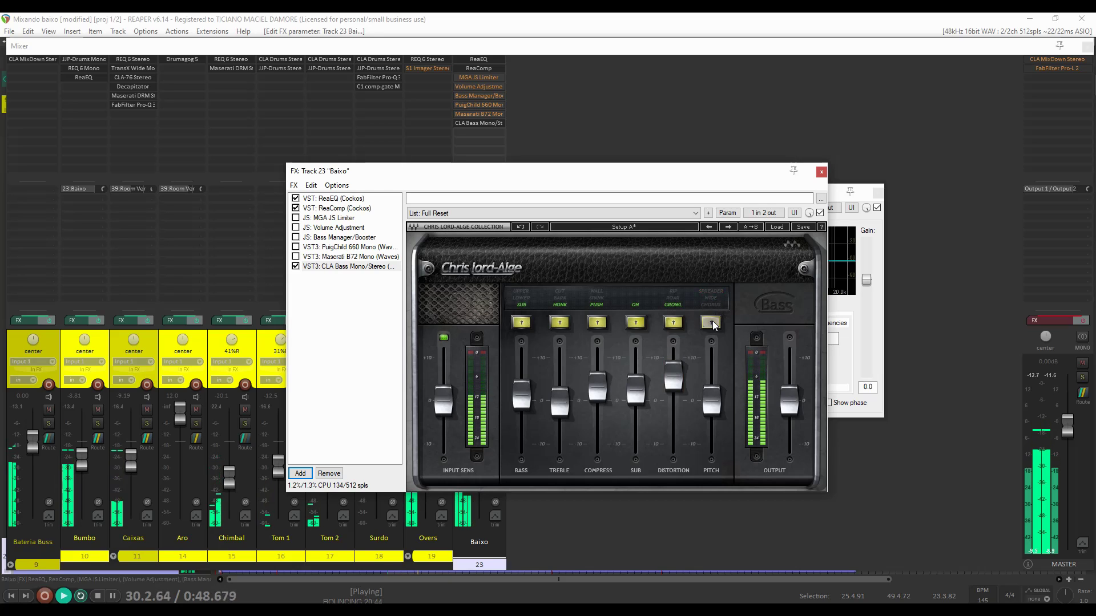
click(713, 325)
key(space)
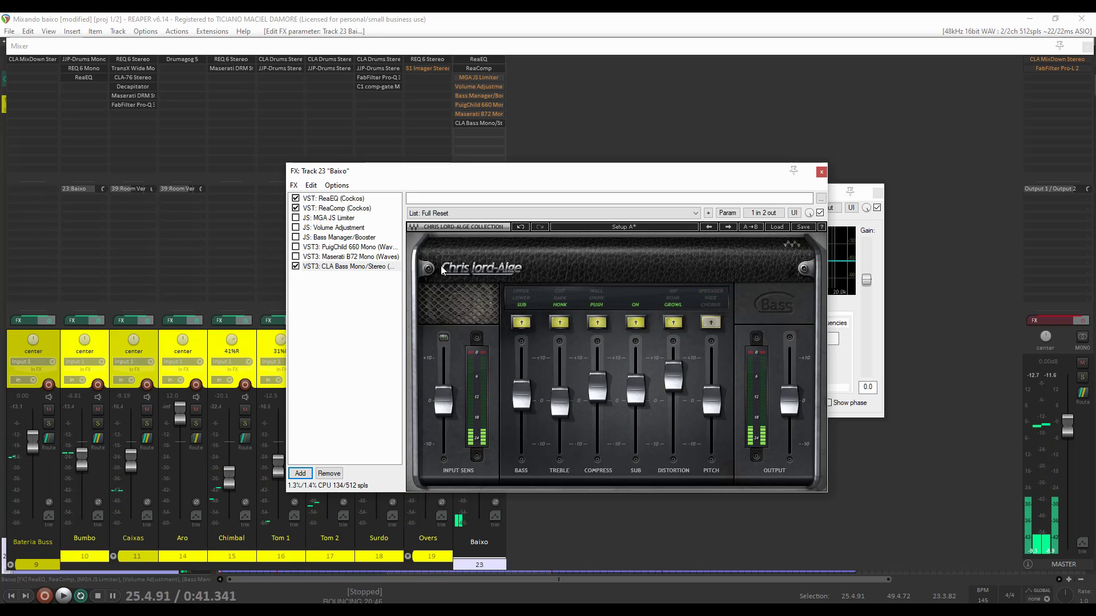
Bypass the CLA Bass and add the VST3: JJP-Bass Mono (Waves) to the Baixo track
click(296, 267)
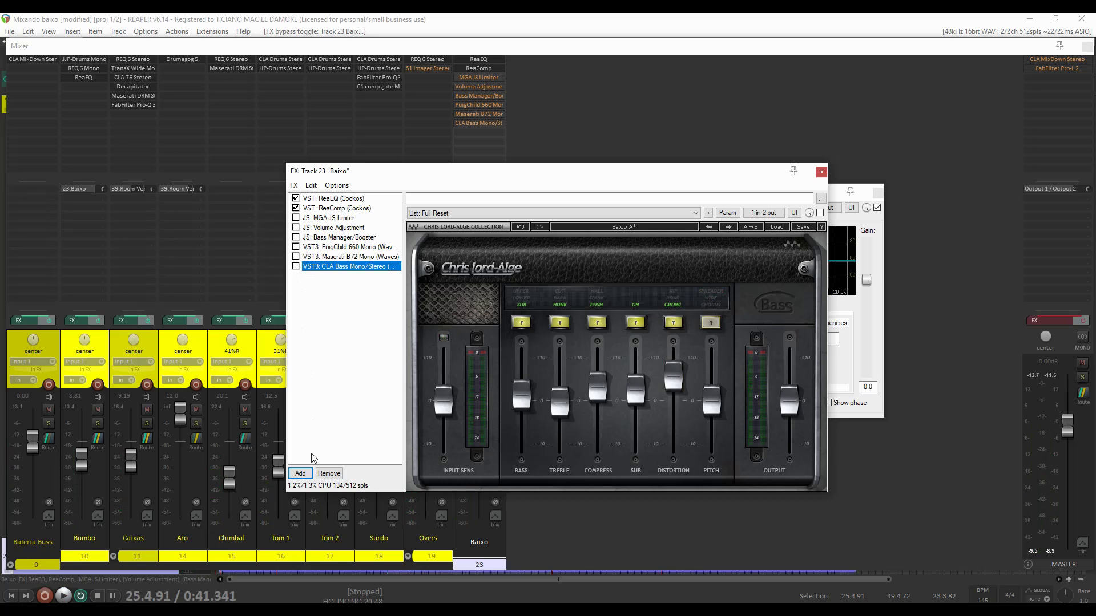
click(301, 473)
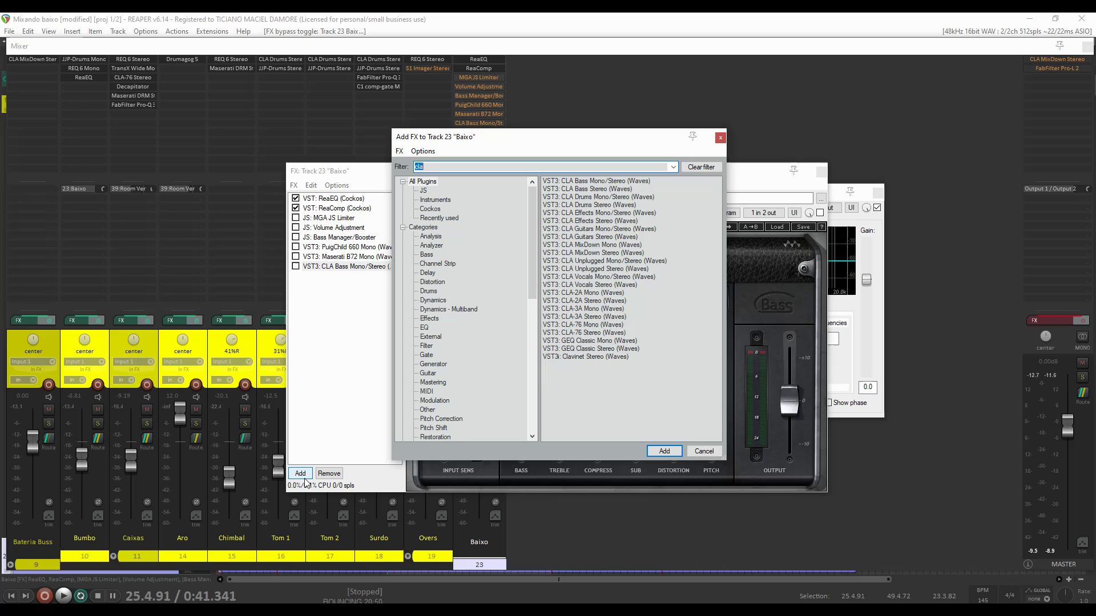
text(jjp)
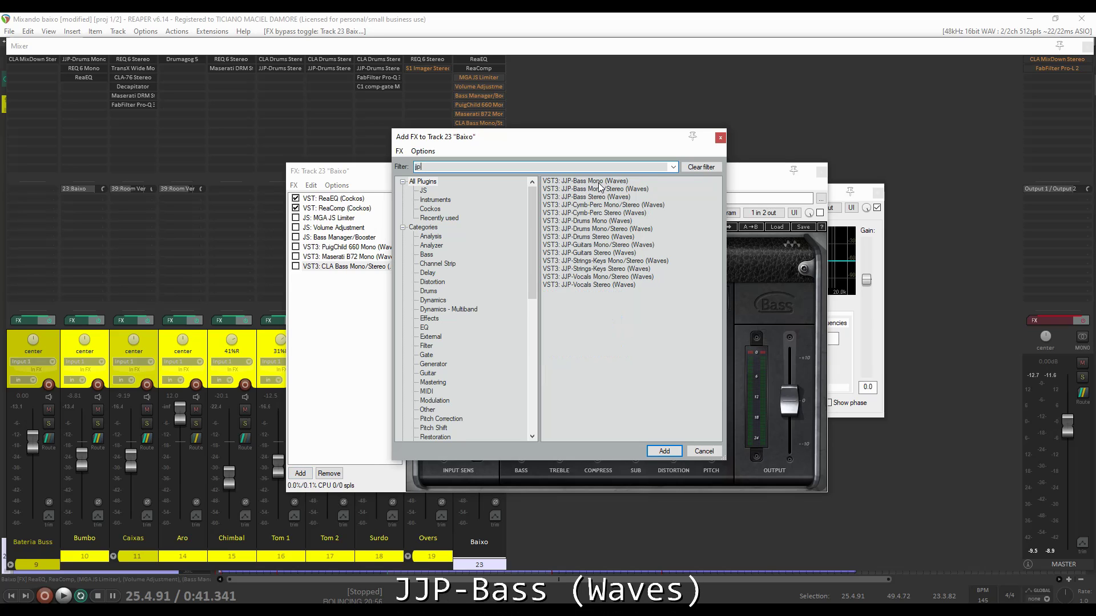
click(599, 181)
click(665, 451)
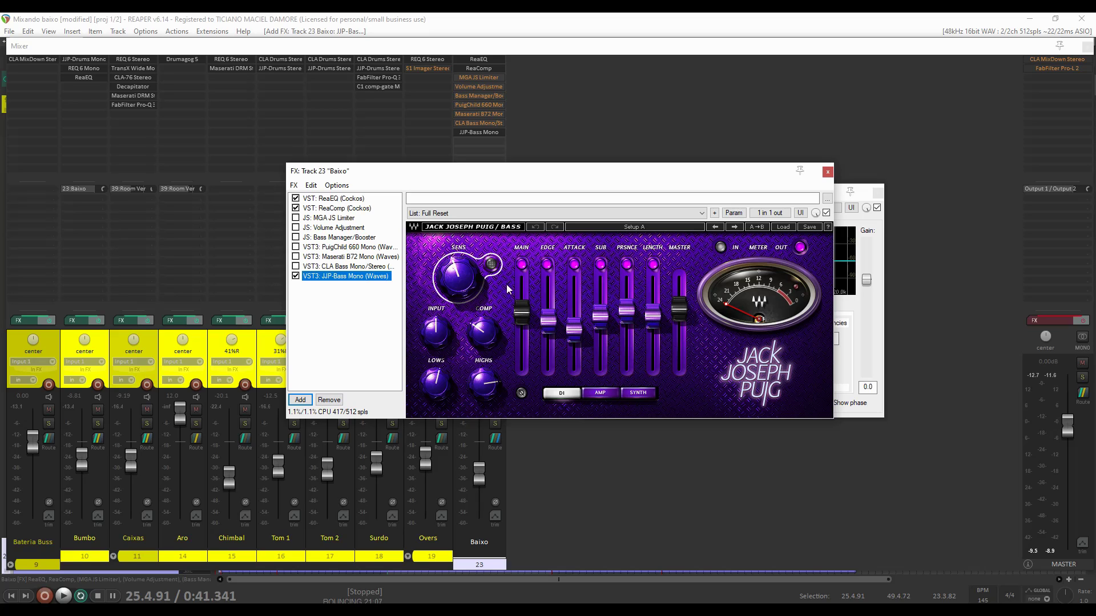
During playback, adjust the JJP-Bass's sensitivity, lows and highs, raise its presence to 12.0, and stop playback
key(space)
drag(458, 278, 458, 267)
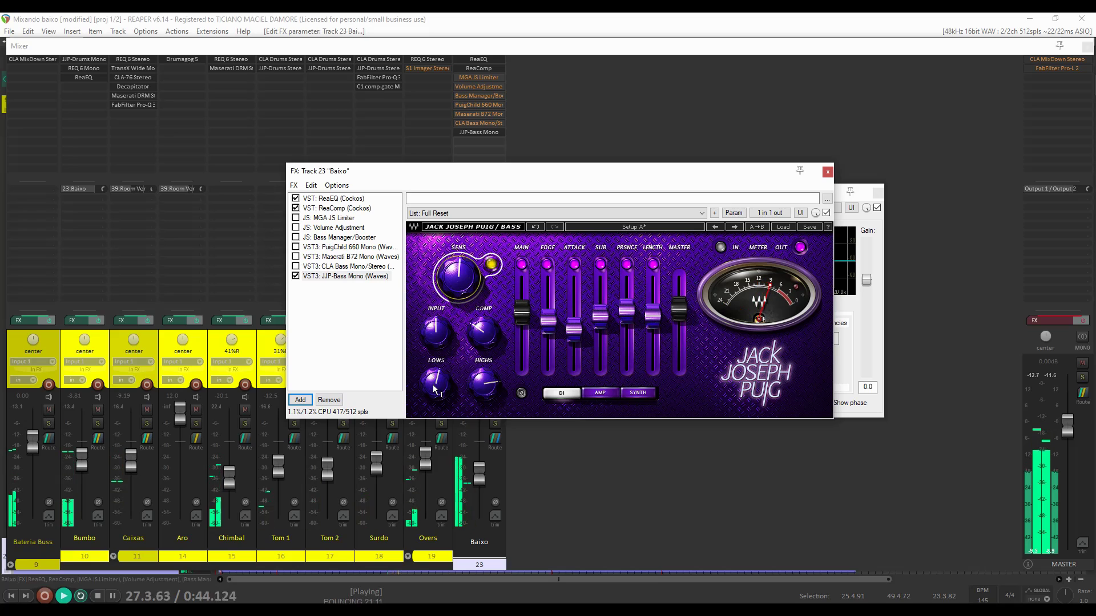
drag(435, 384, 436, 343)
drag(437, 388, 484, 378)
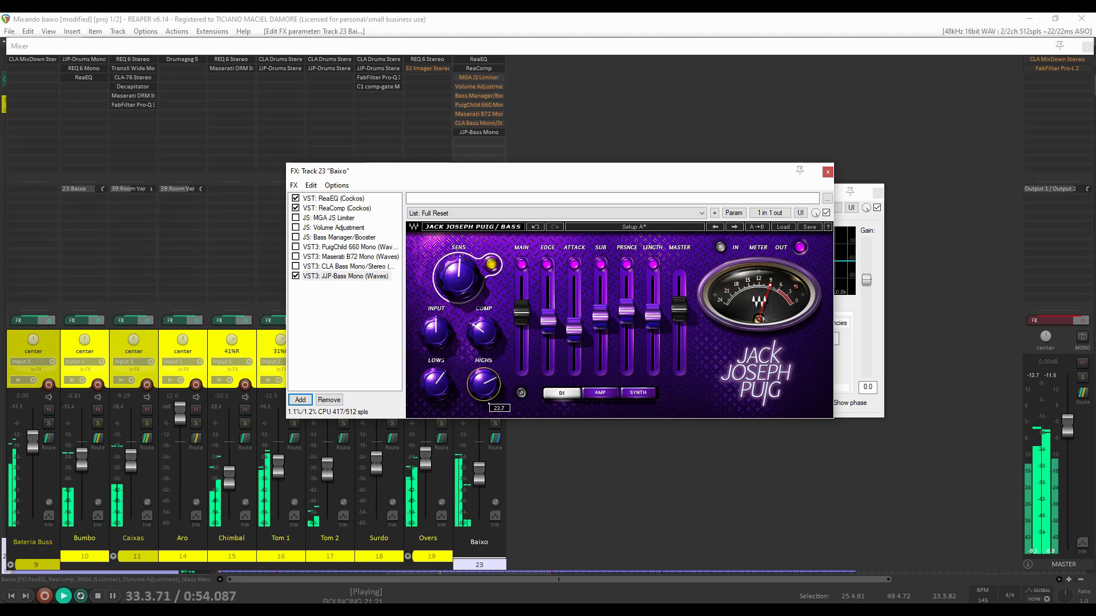
drag(603, 318, 630, 295)
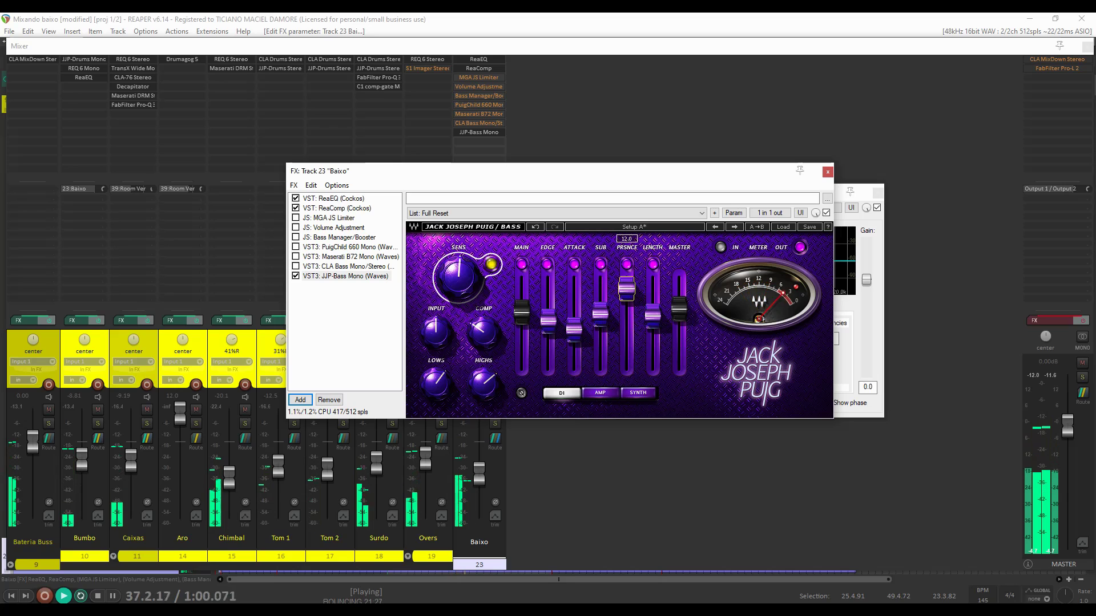
key(space)
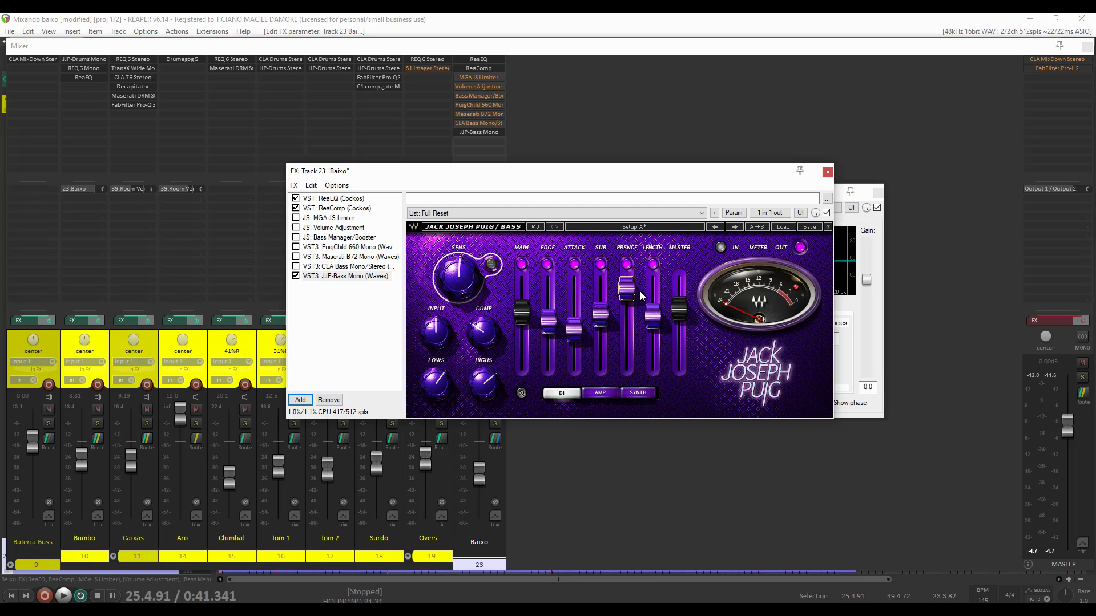
Bypass the JJP-Bass and add the VST3: L1 limiter Mono (Waves) to the Baixo track's effects chain
click(296, 276)
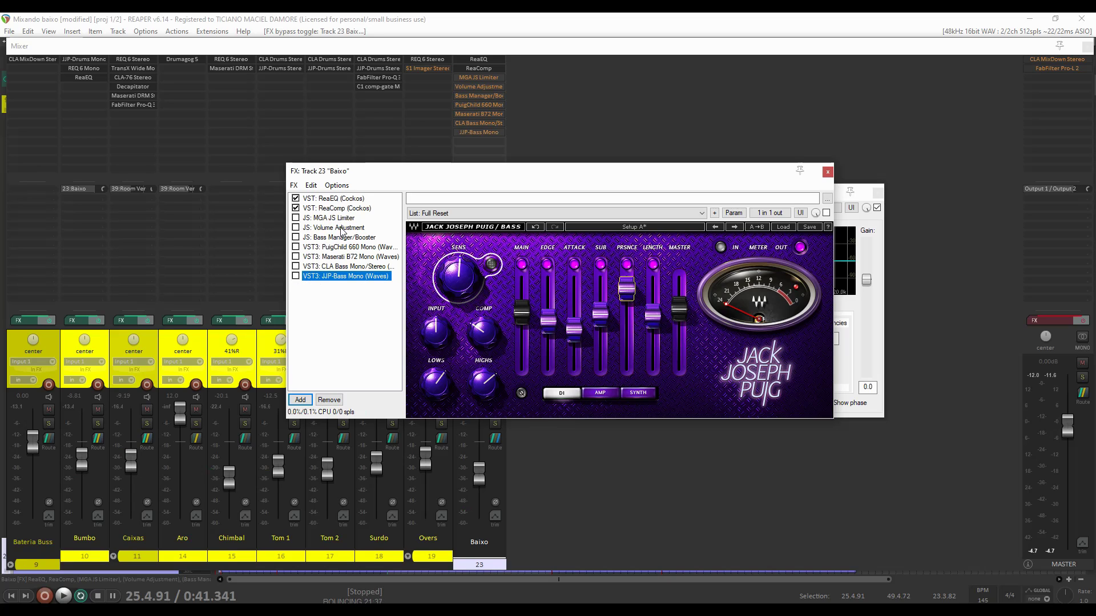
click(301, 400)
text(l1)
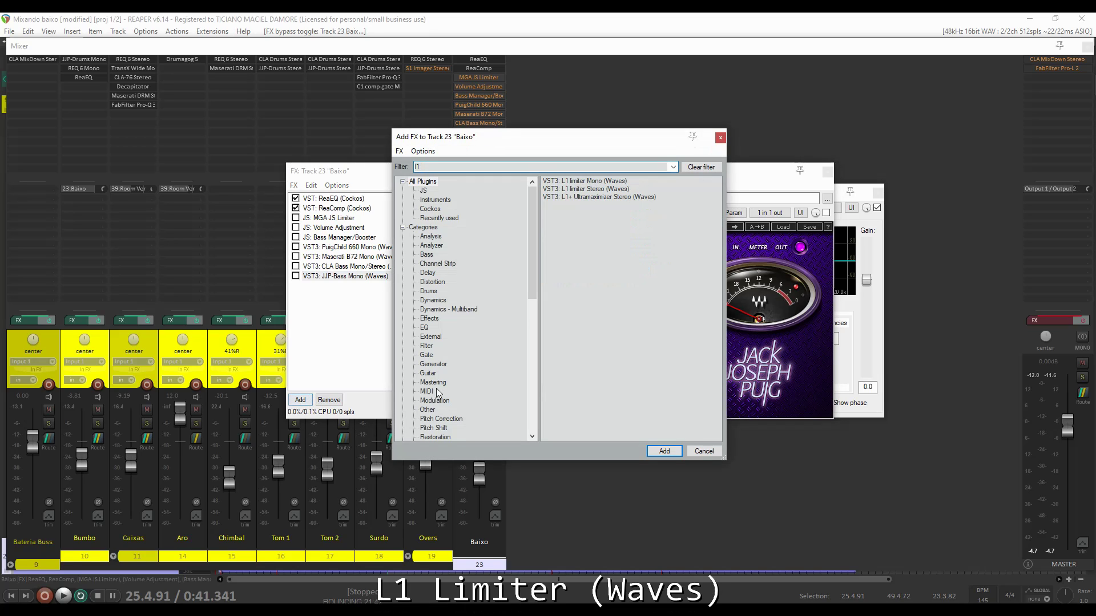
click(604, 181)
click(665, 451)
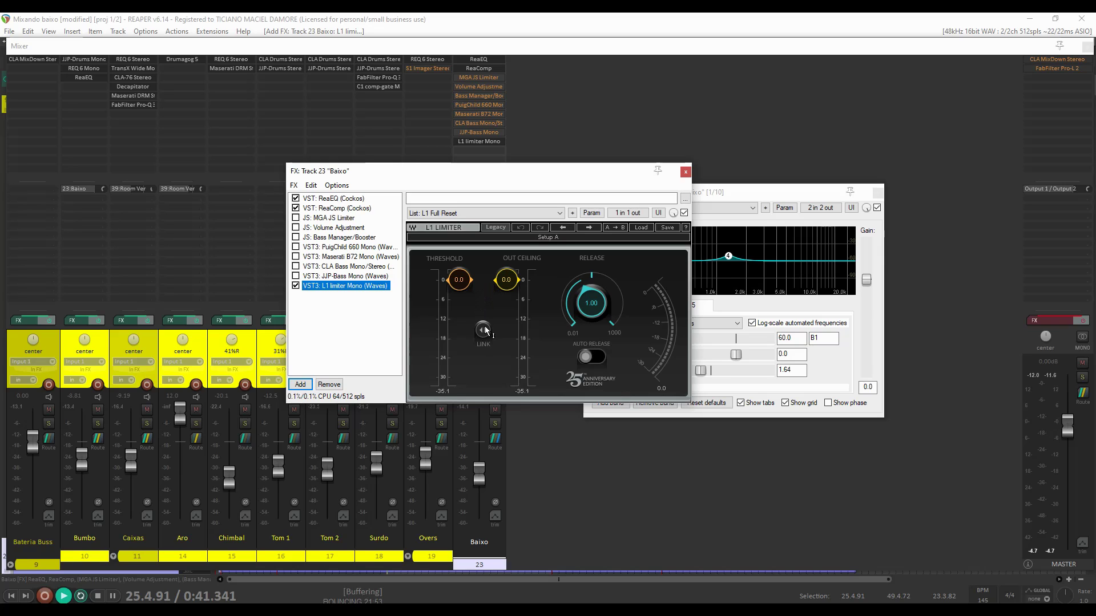
During playback, lower the L1 limiter's linked threshold and out ceiling together to -12.2, and stop playback
drag(485, 330, 484, 358)
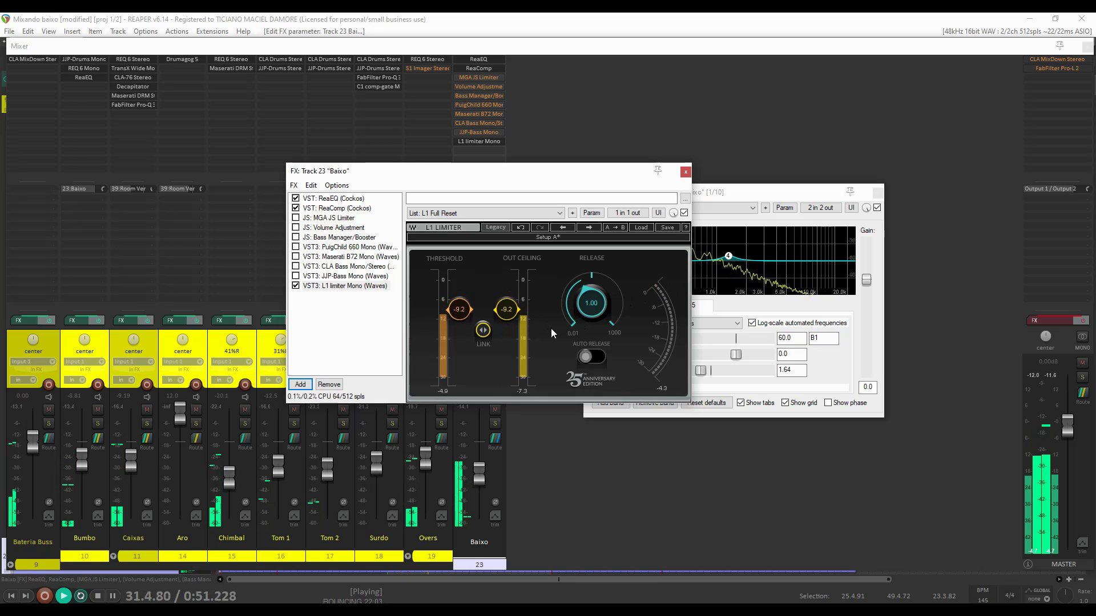
drag(482, 335, 482, 357)
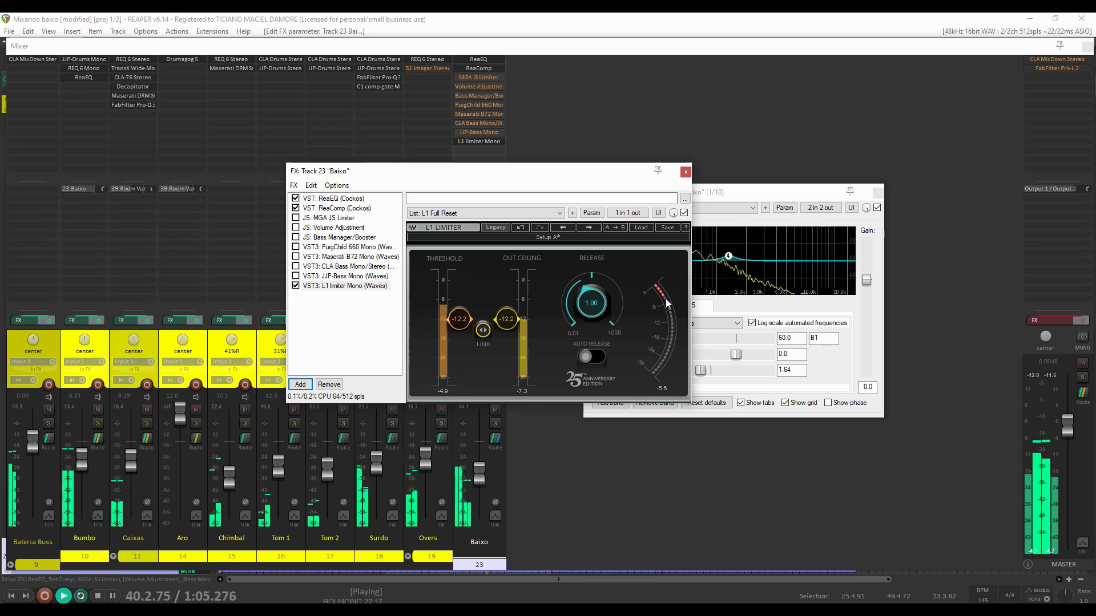
key(space)
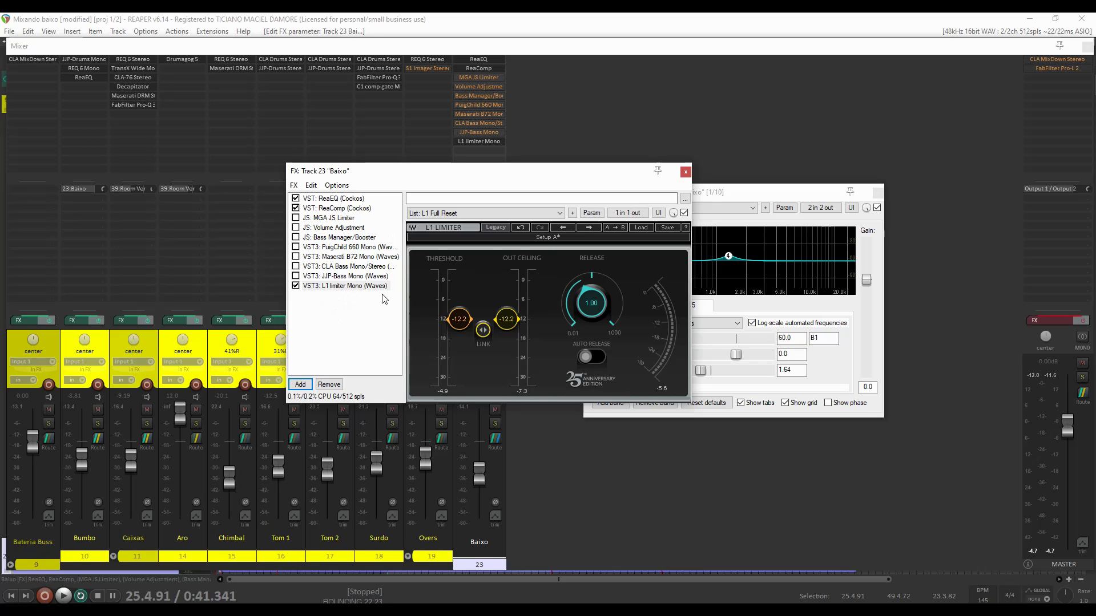
Re-enable the PuigChild 660 Mono on the Baixo track and close its effects chain and the floating ReaEQ window
click(296, 247)
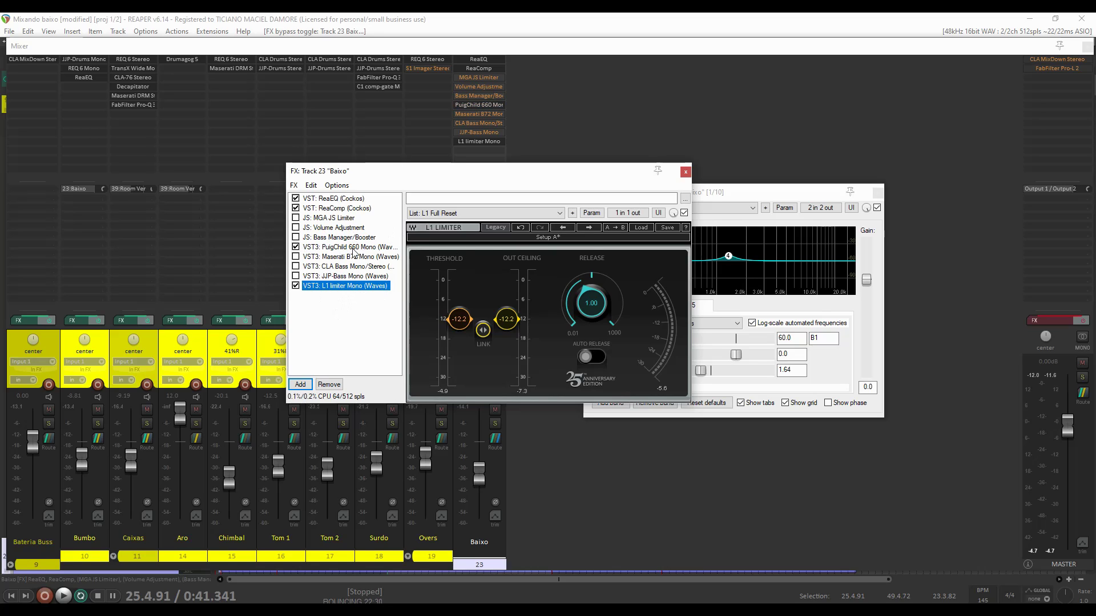
click(685, 172)
click(879, 193)
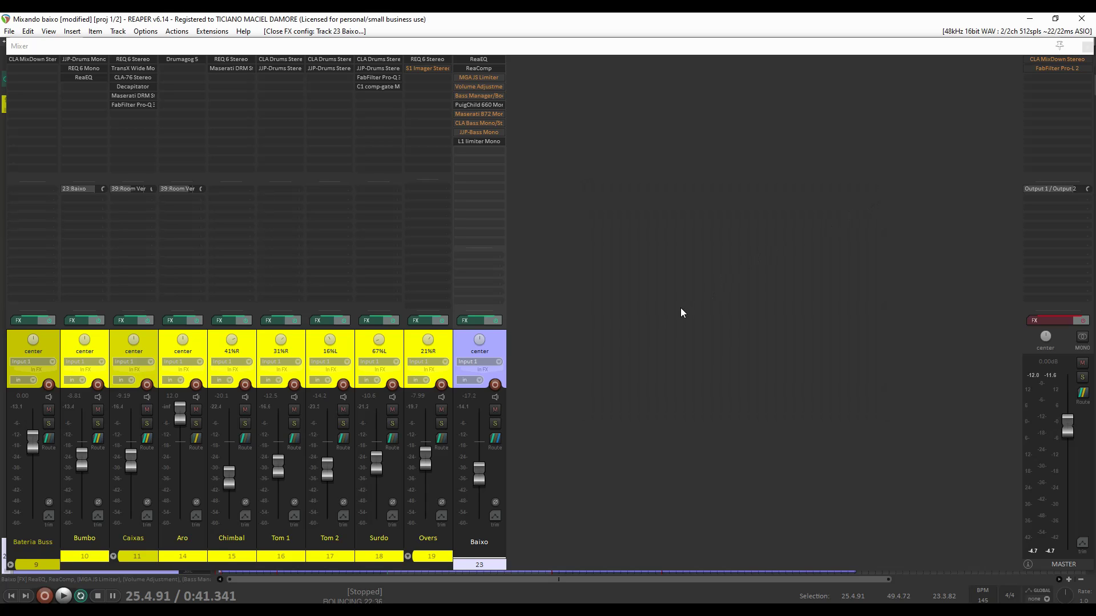
Show all the project's tracks in the mixer, unmute every track at once, and start playback of the full mix
key(a)
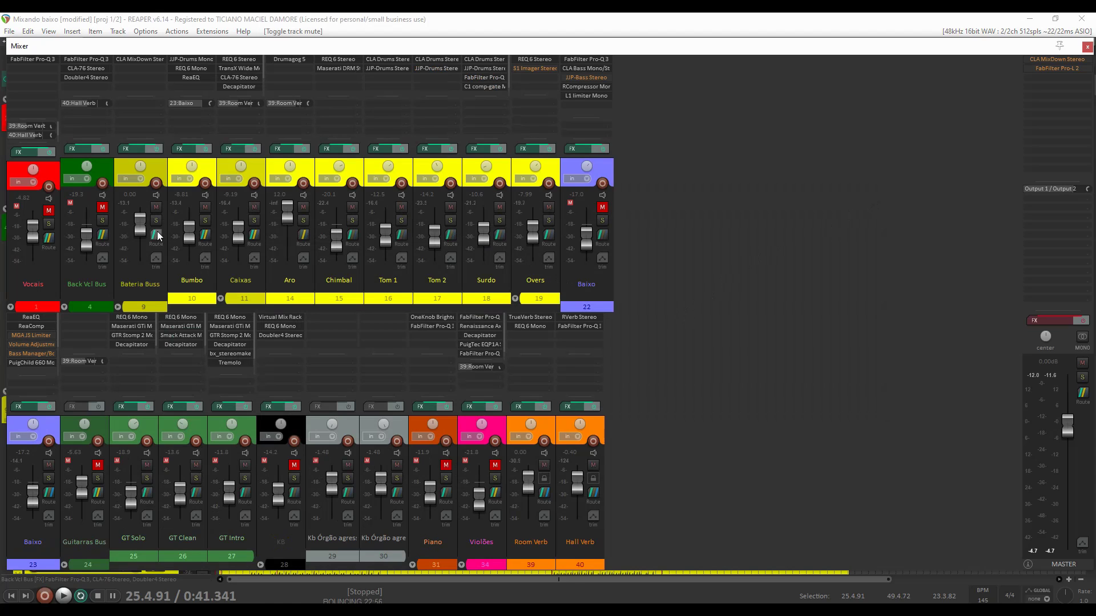
ctrl+click(102, 207)
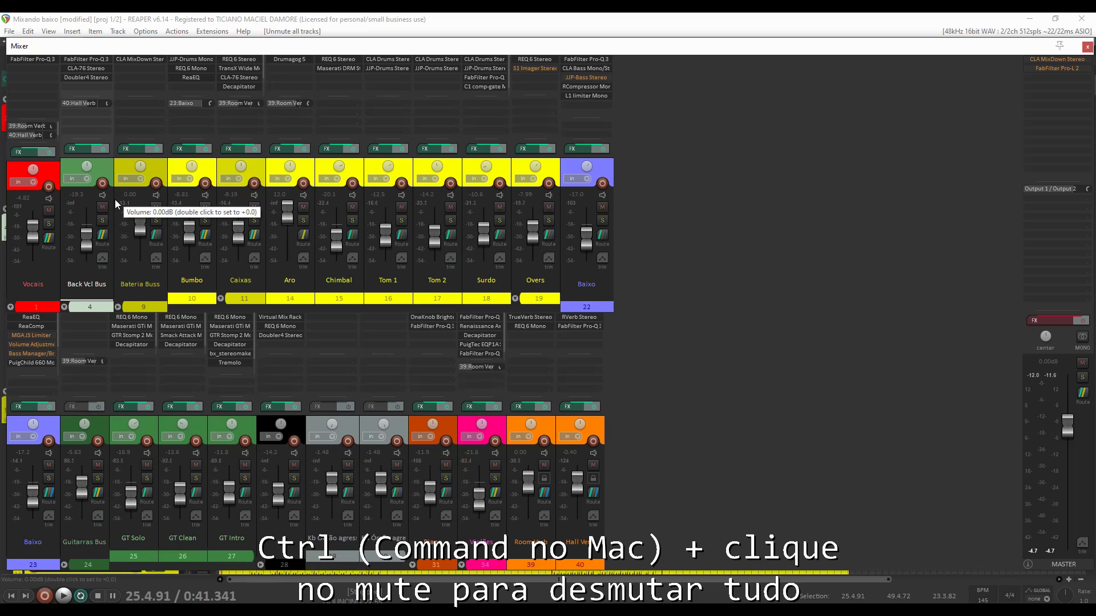
key(space)
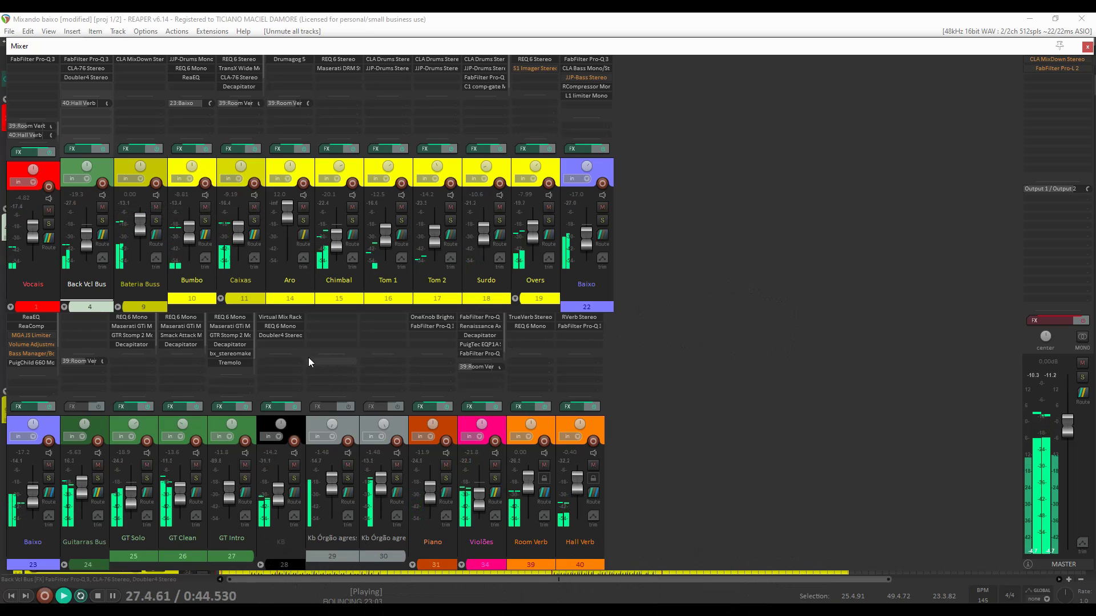
Balance Baixo track 22 against the full mix at about -13.8 dB, reset the master peak meter, and stop playback
mouse_move(590, 247)
mouse_down()
mouse_move(588, 219)
mouse_move(588, 238)
mouse_up()
click(568, 203)
mouse_move(588, 239)
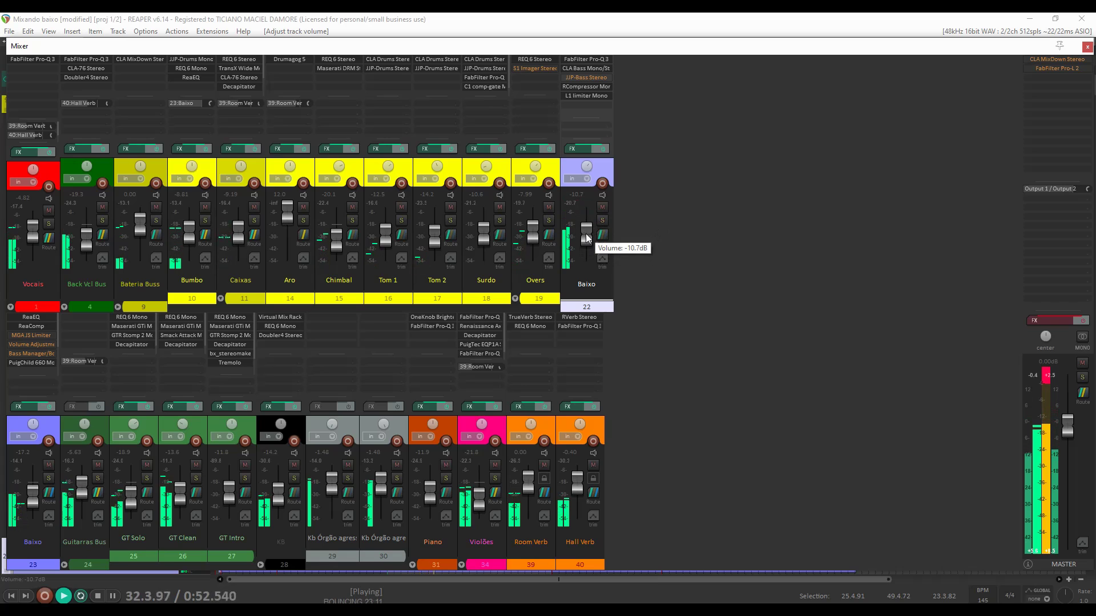
drag(588, 238, 588, 241)
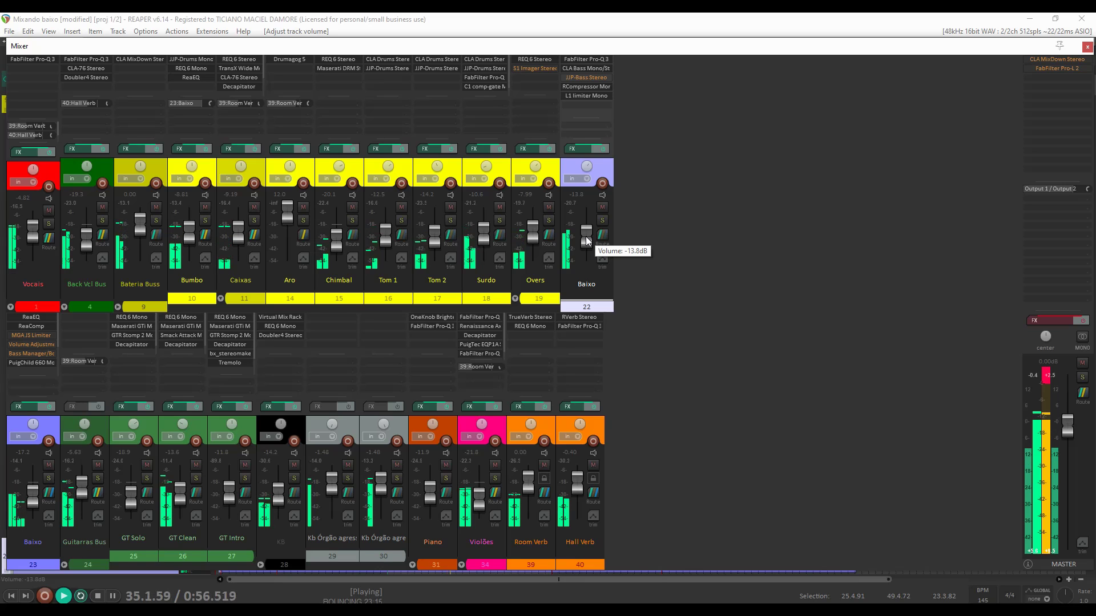
click(1042, 378)
key(space)
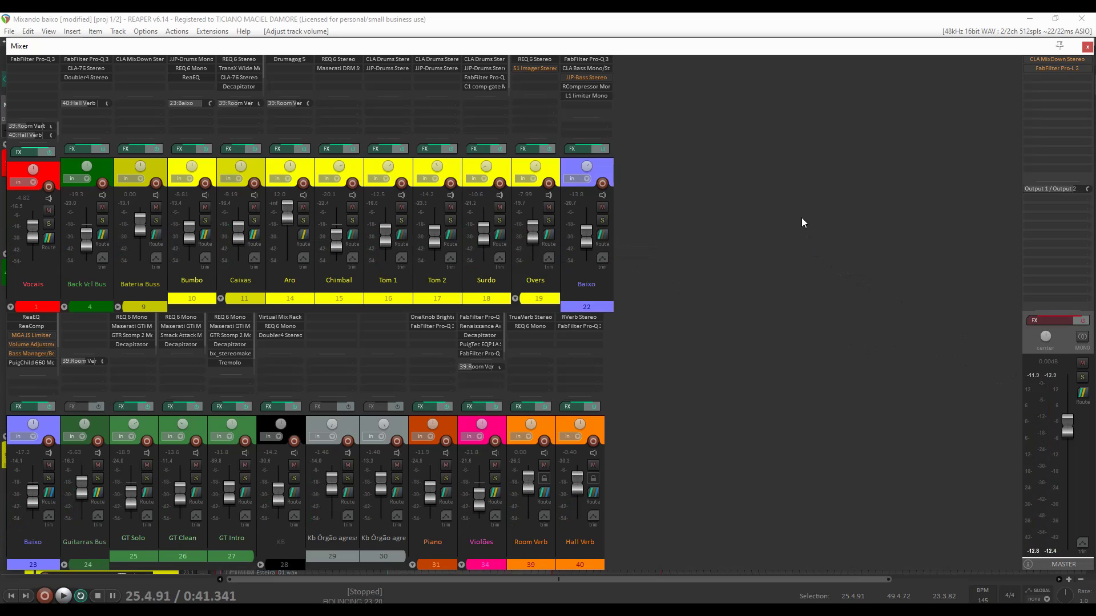